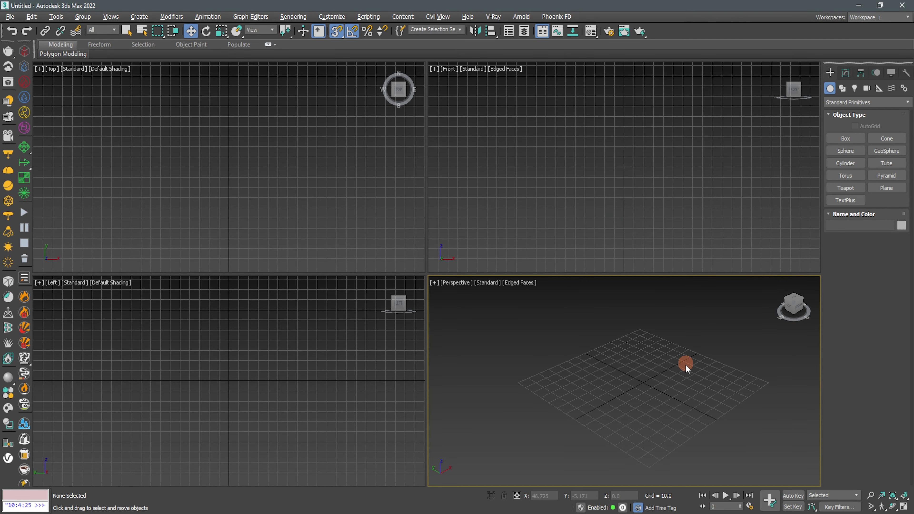
Step: Make the Perspective viewport active and maximize it with Alt+W
left_click(543, 222)
left_click(305, 234)
left_click(602, 391)
key("alt+w")
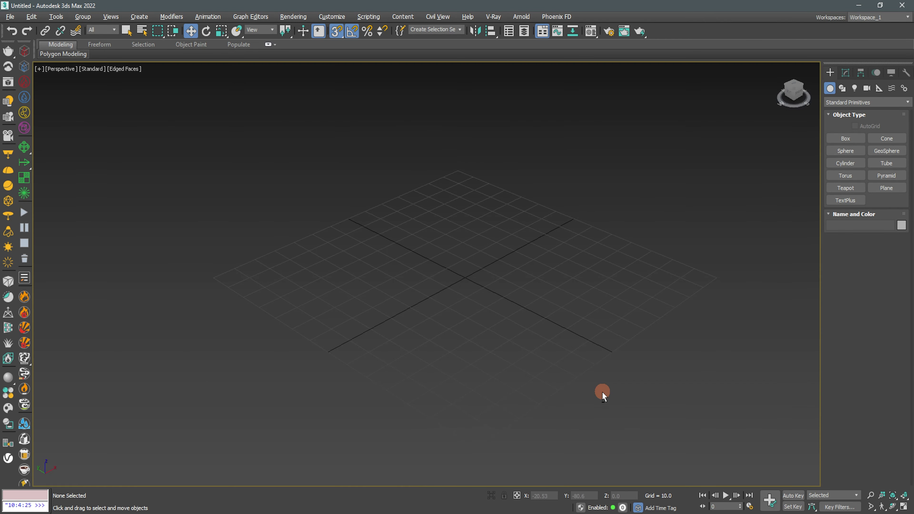
Step: Create a Plane at the grid origin with Length and Width both 200
left_click(887, 188)
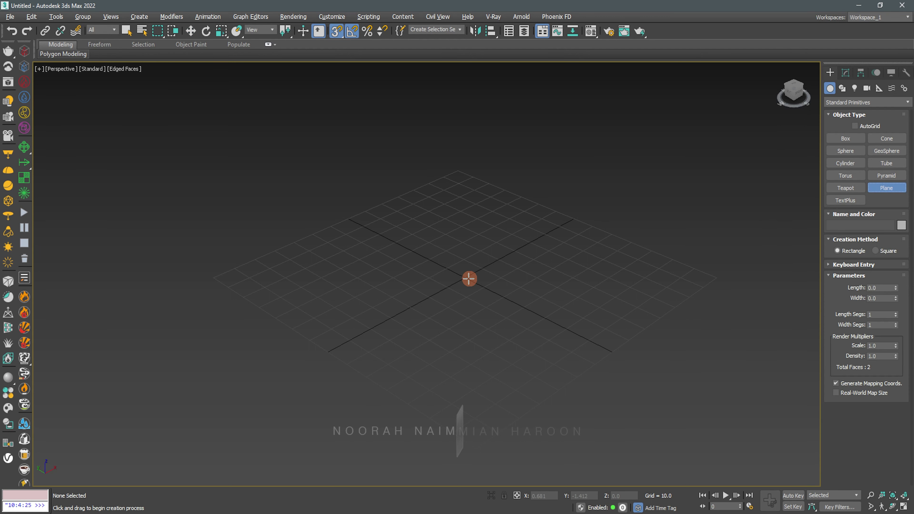
left_click_drag(466, 277, 508, 411)
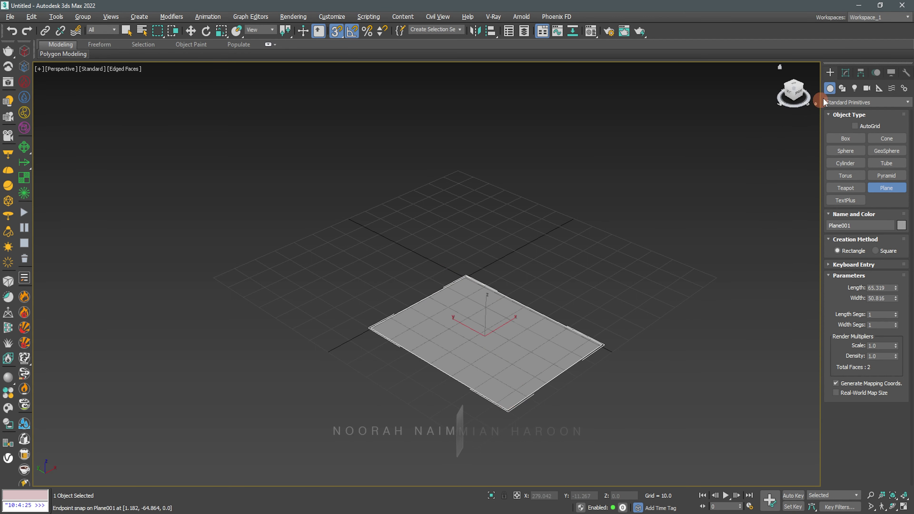
left_click(845, 73)
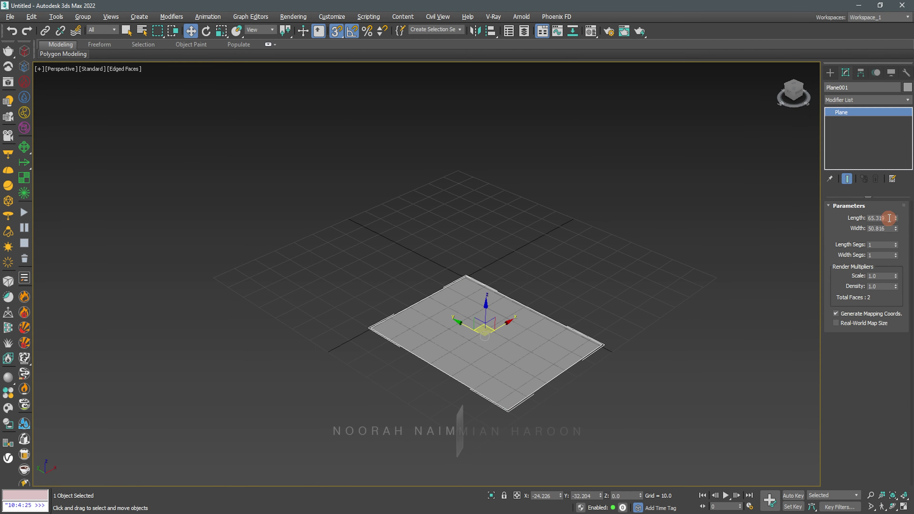
type("200")
key("Return")
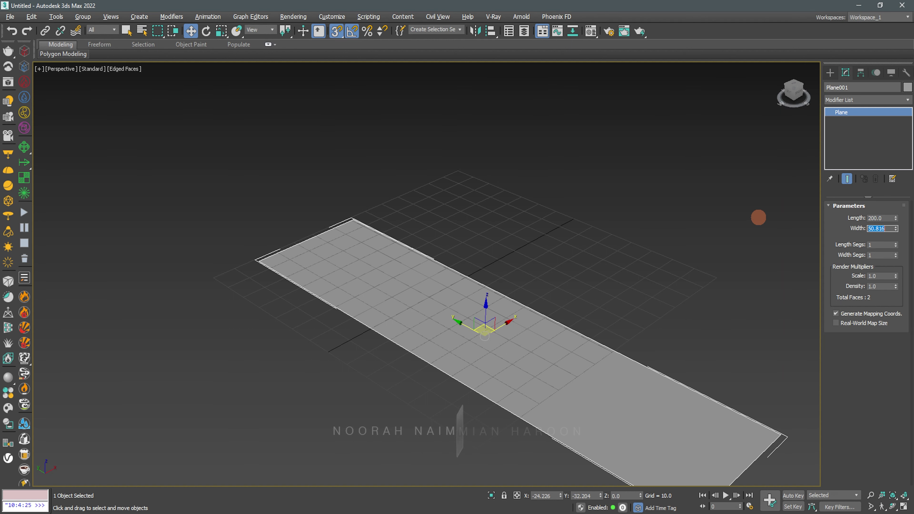
type("200")
key("Return")
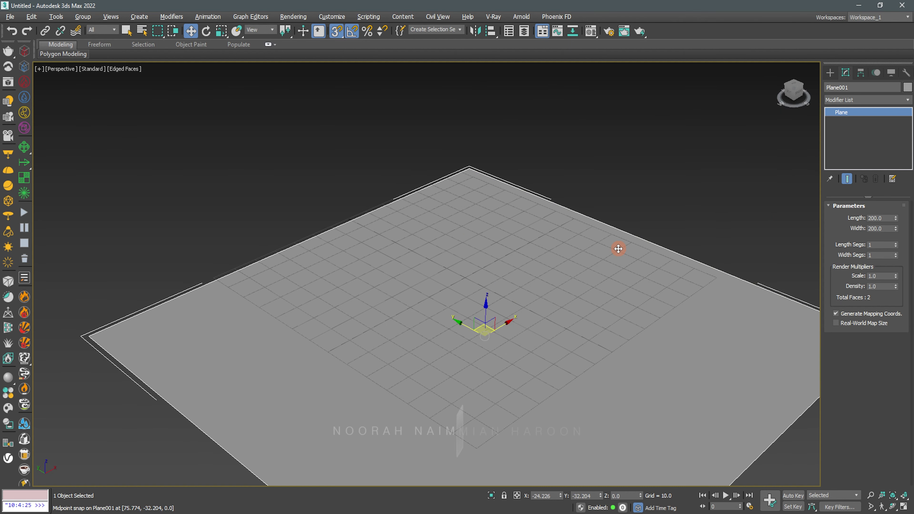
Step: Rotate the plane 90° about the X axis so it stands upright
key("t")
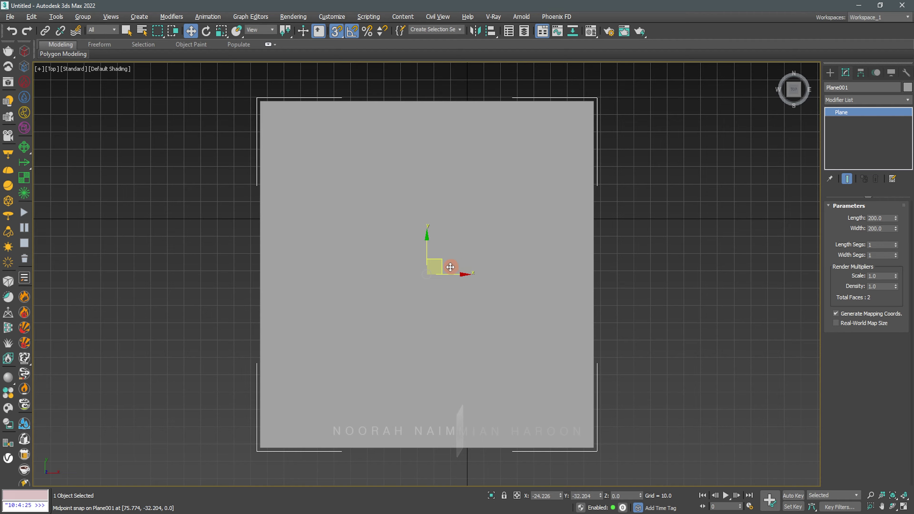
middle_click_drag(450, 267, 500, 214, "alt")
key("e")
left_click_drag(435, 255, 465, 279)
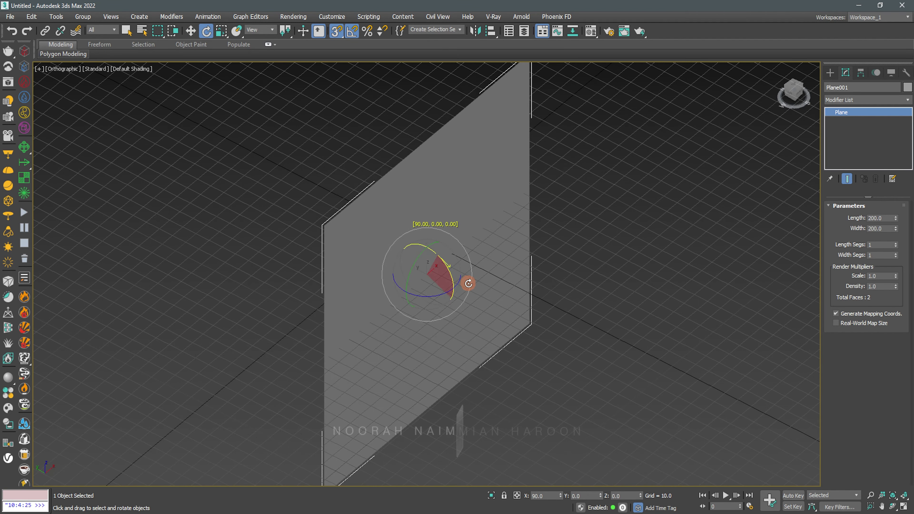
Step: Raise the plane so its bottom edge rests on the ground, with Y zeroed
key("f")
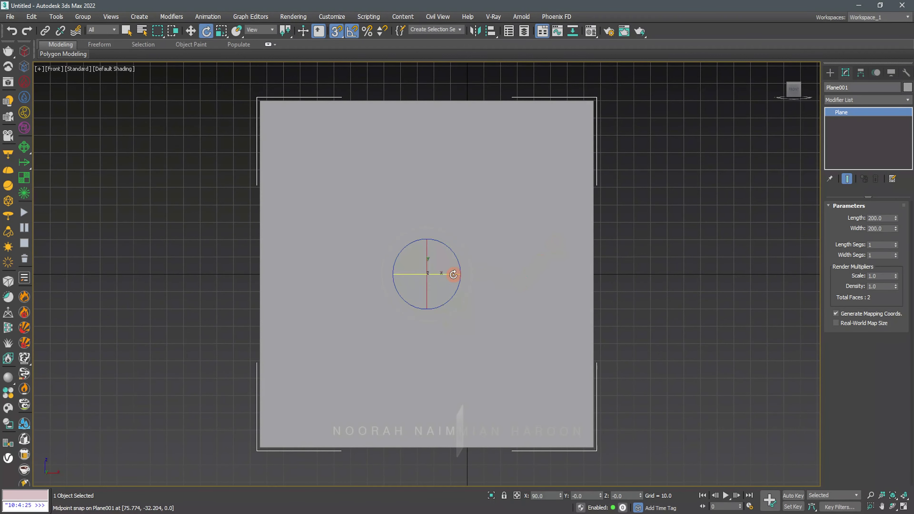
key("w")
mouse_move(428, 253)
left_mouse_down()
mouse_move(422, 95)
mouse_move(412, 276)
left_mouse_up()
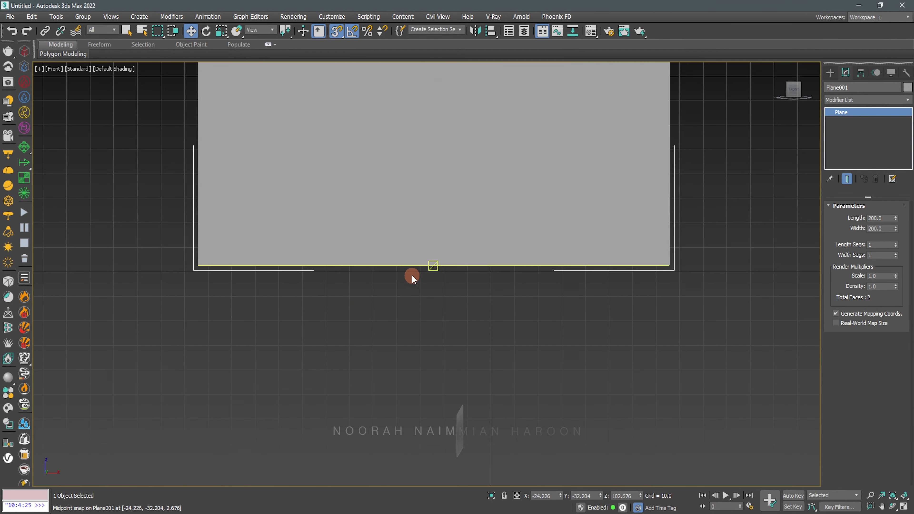
scroll(490, 319, "down", 2)
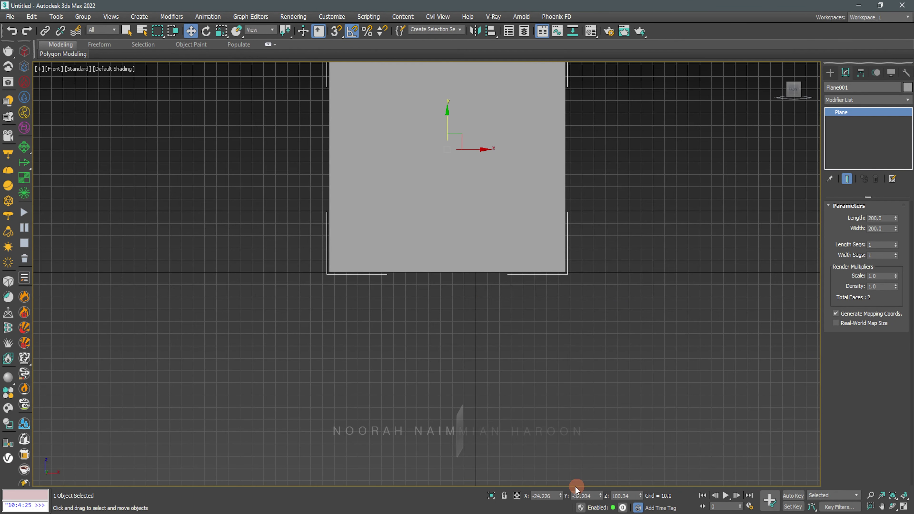
middle_click_drag(532, 495, 560, 496)
mouse_move(532, 341)
middle_mouse_down("alt")
mouse_move(578, 373)
mouse_move(512, 280)
middle_mouse_up("alt")
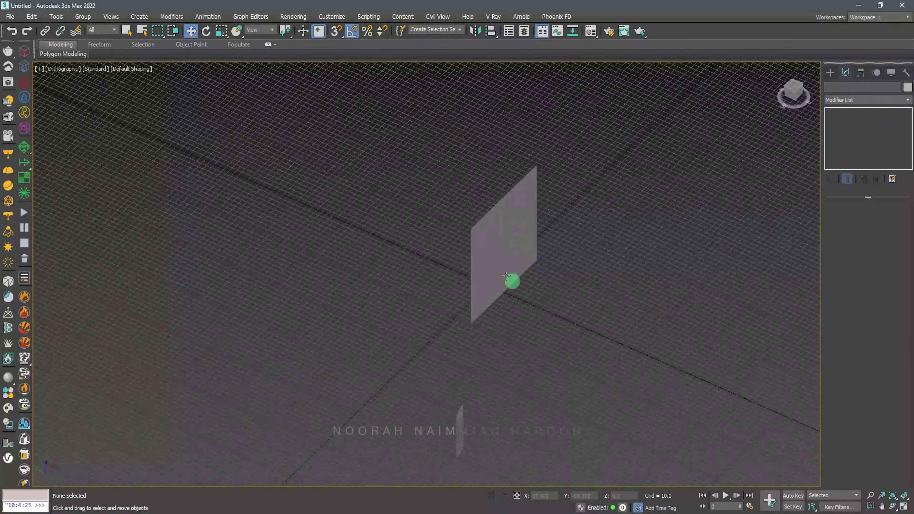
left_click(512, 280)
right_click(600, 496)
key("t")
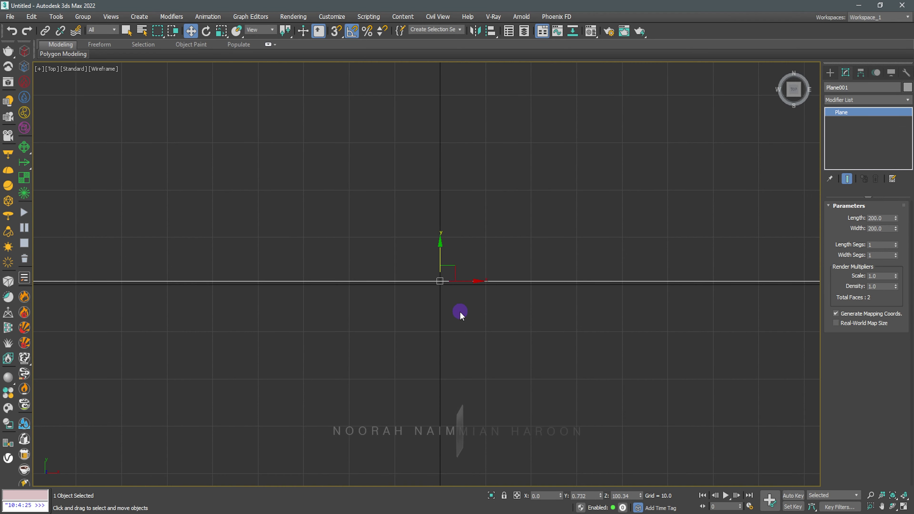
Step: Frame the plane in the Front view, hide the grid and reselect the plane
key("f")
key("z")
left_click(688, 355)
key("g")
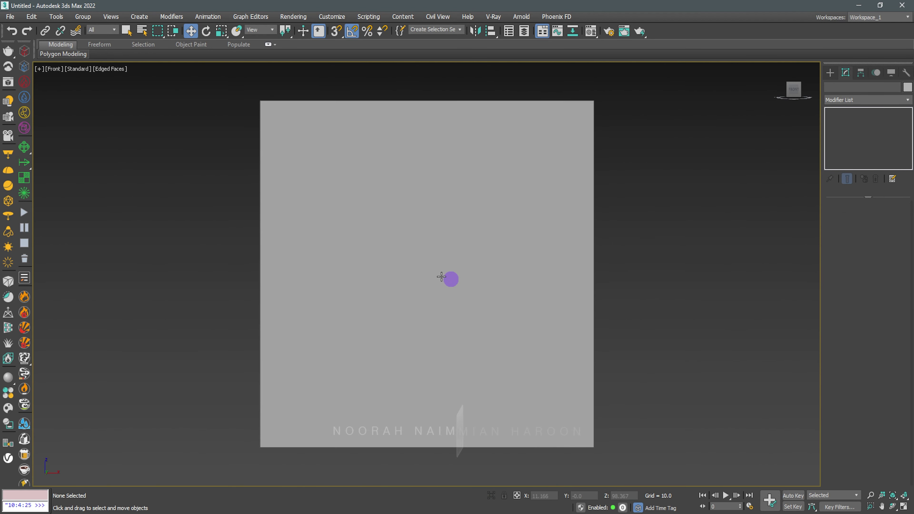
left_click(442, 277)
Step: Apply the table reference photo to the plane and add a UVW Map modifier
left_click_drag(637, 296, 461, 266)
left_click(908, 100)
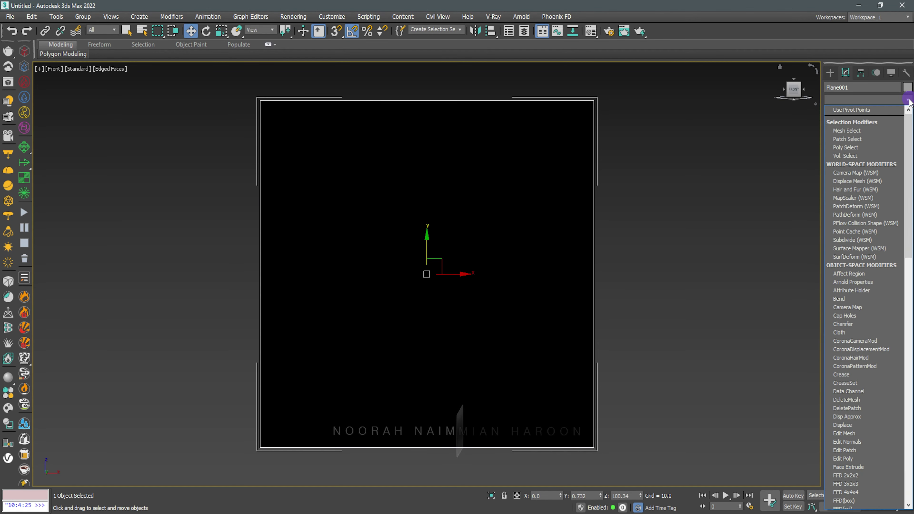
scroll(864, 288, "down", 10)
left_click(850, 387)
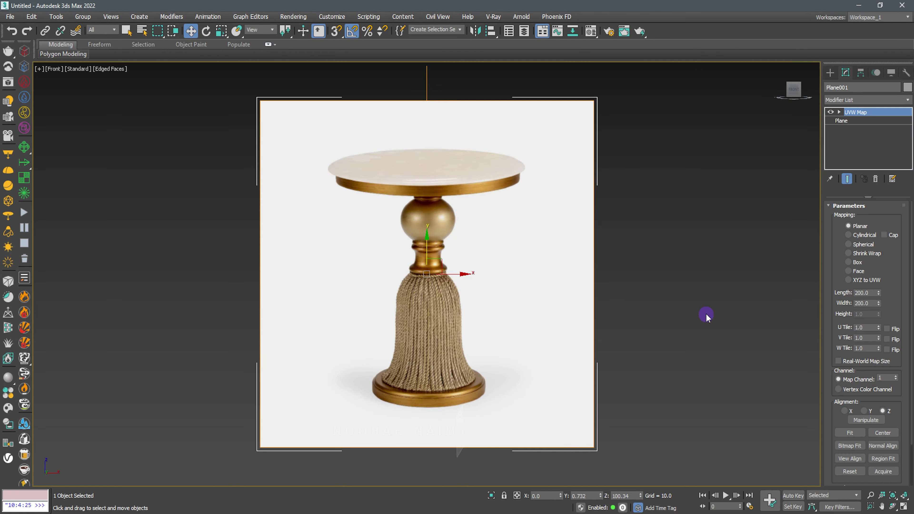
left_click(707, 317)
middle_click_drag(631, 306, 797, 122)
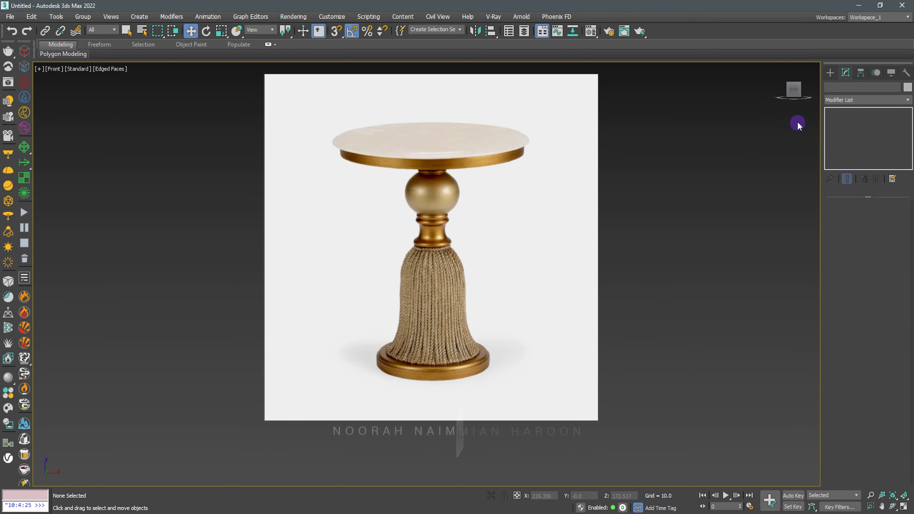
middle_click_drag(626, 229, 800, 128)
left_click(830, 72)
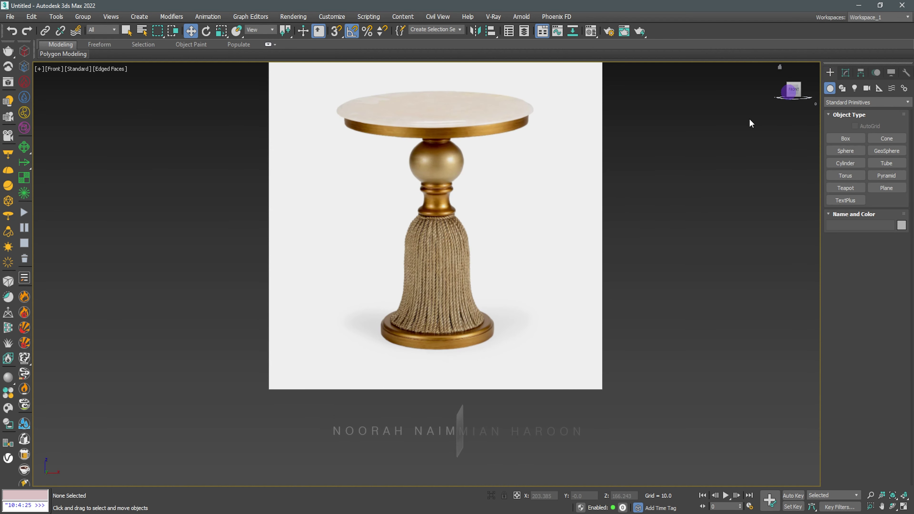
Step: Start a Line spline and turn off its viewport rendering
left_click(843, 89)
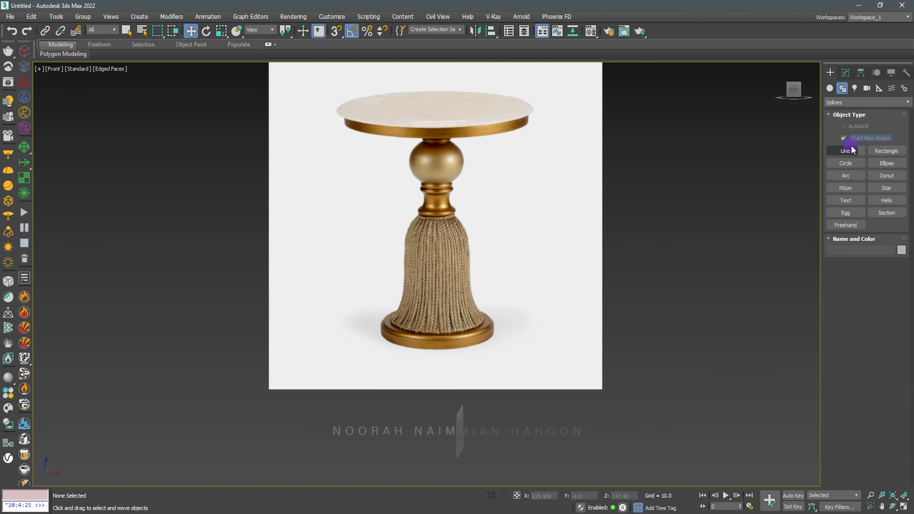
left_click(846, 150)
scroll(452, 137, "up", 2)
scroll(452, 137, "up", 5)
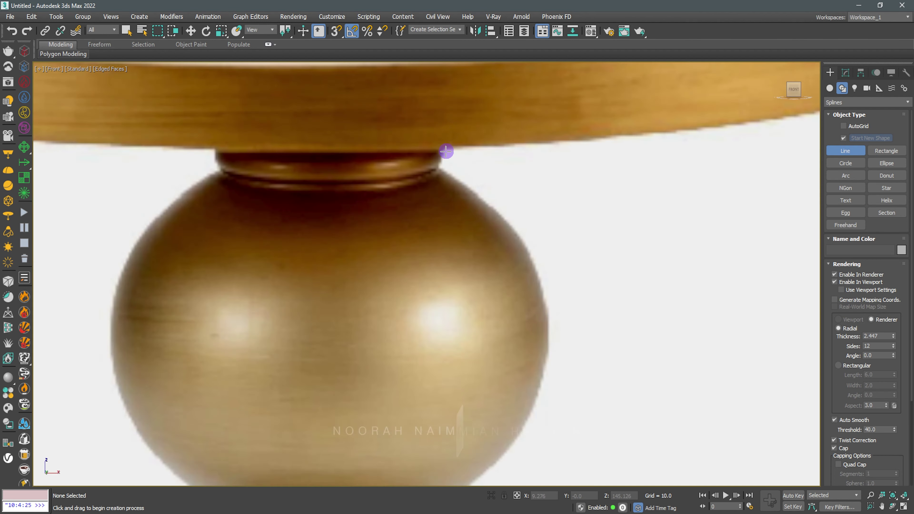
left_click(444, 149)
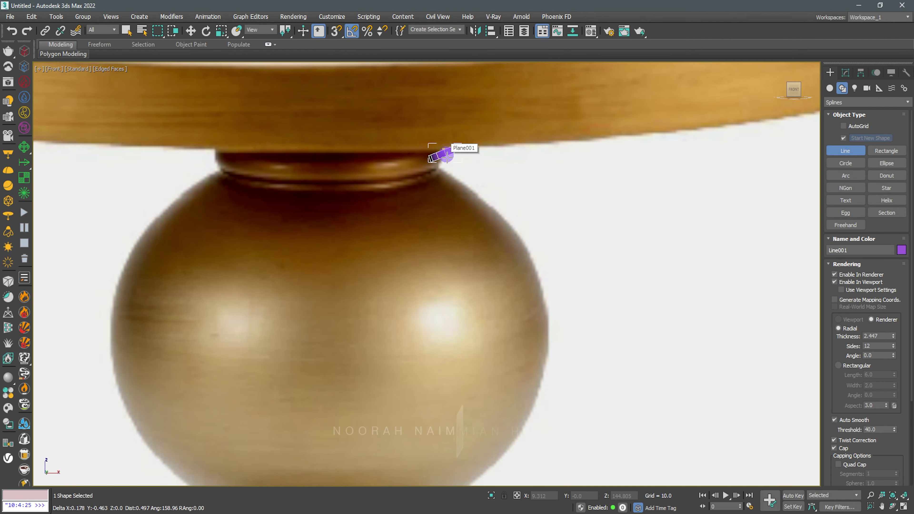
right_click(747, 250)
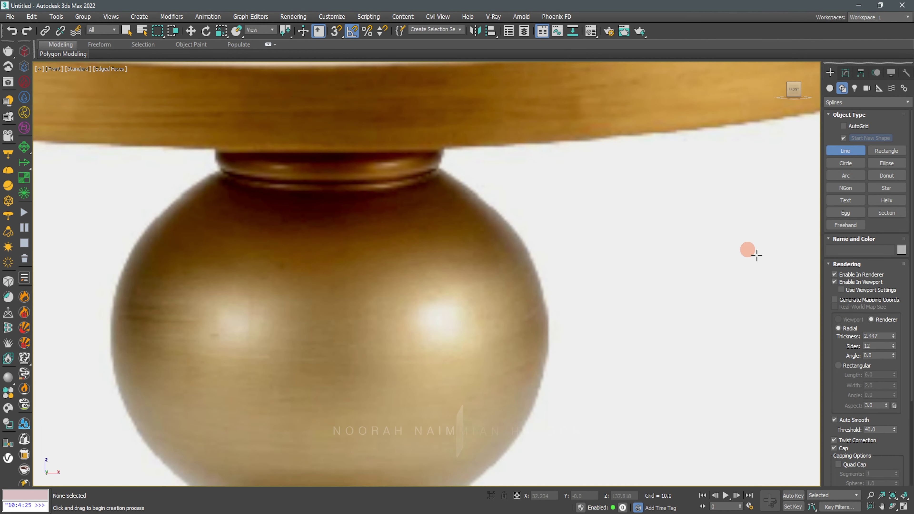
left_click(835, 275)
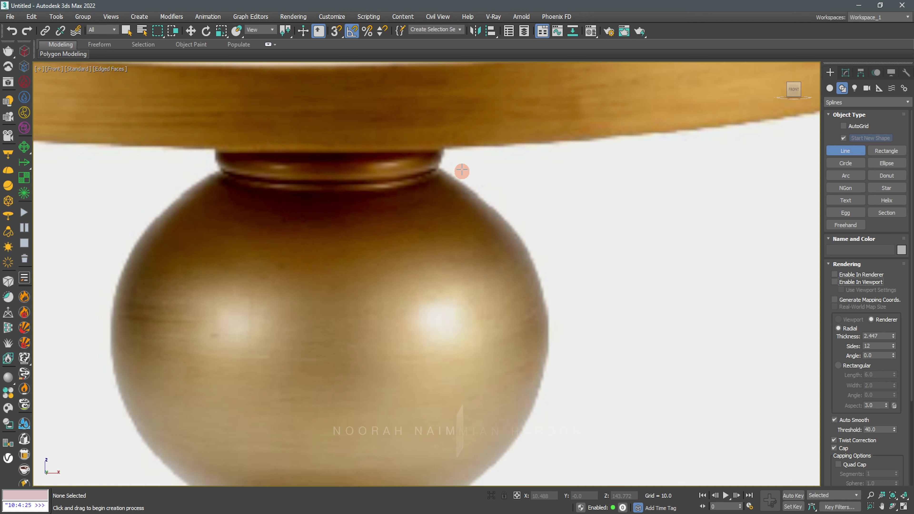
Step: Trace profile points from under the tabletop down around the ball and rings
left_click(444, 149)
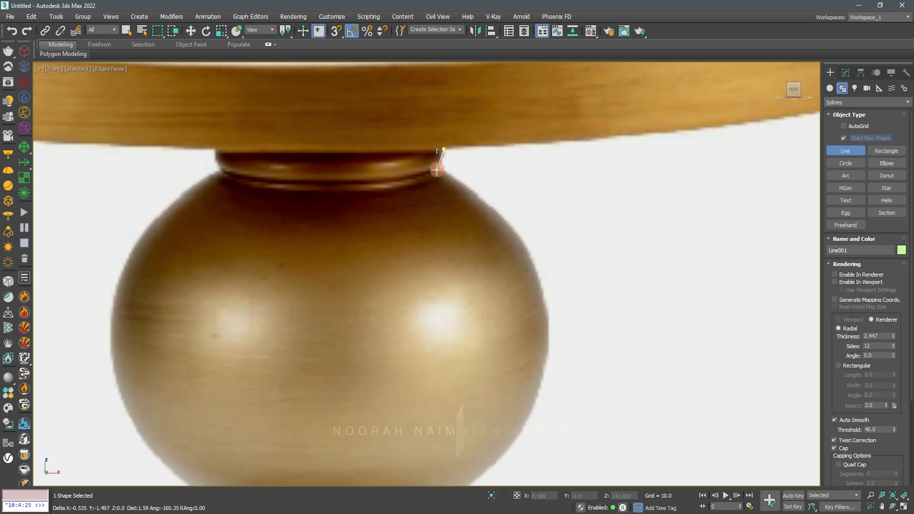
left_click(438, 171)
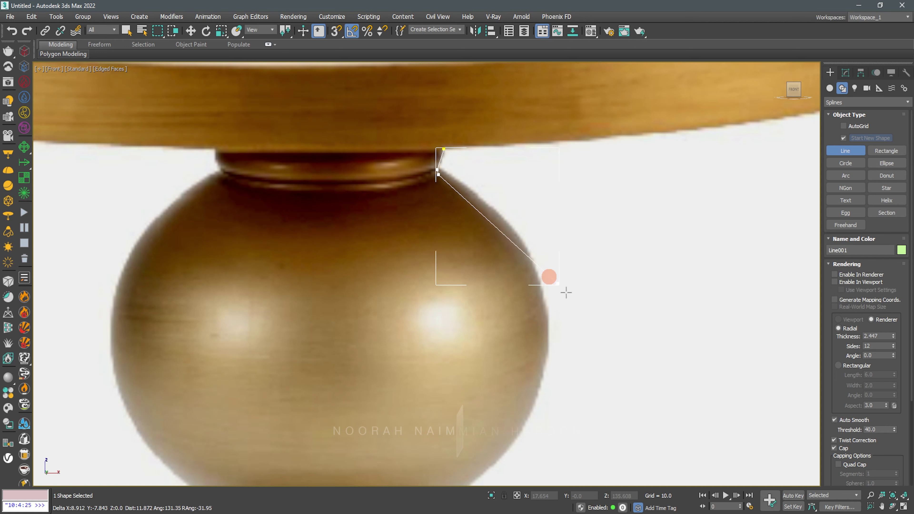
middle_click_drag(568, 296, 590, 213)
scroll(590, 213, "down", 2)
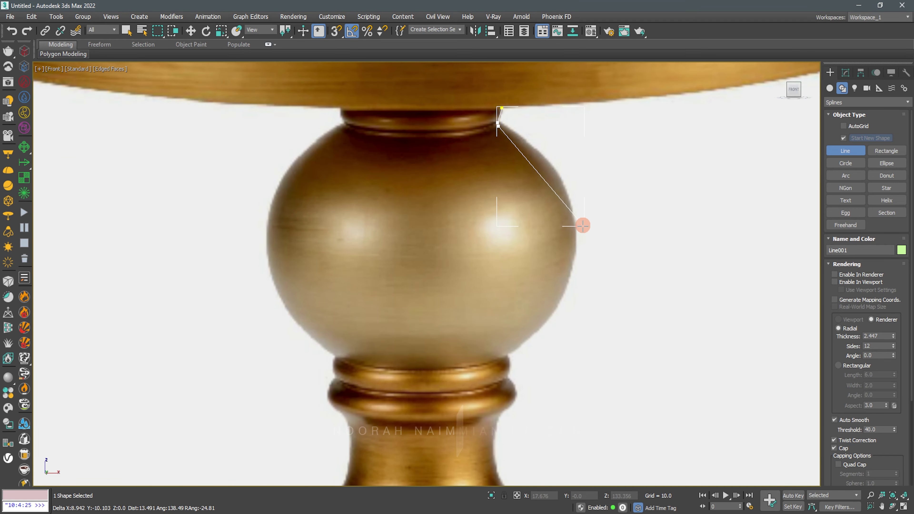
left_click(576, 237)
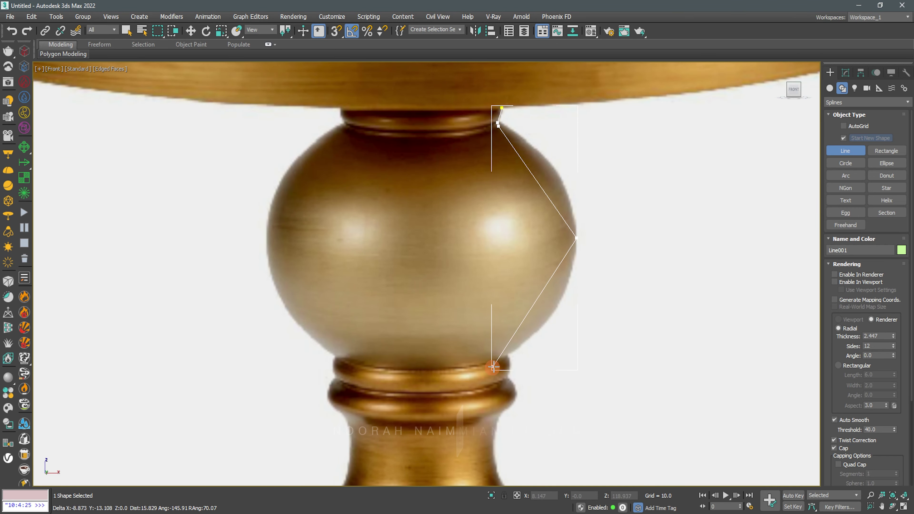
scroll(506, 353, "up", 2)
scroll(500, 292, "up", 3)
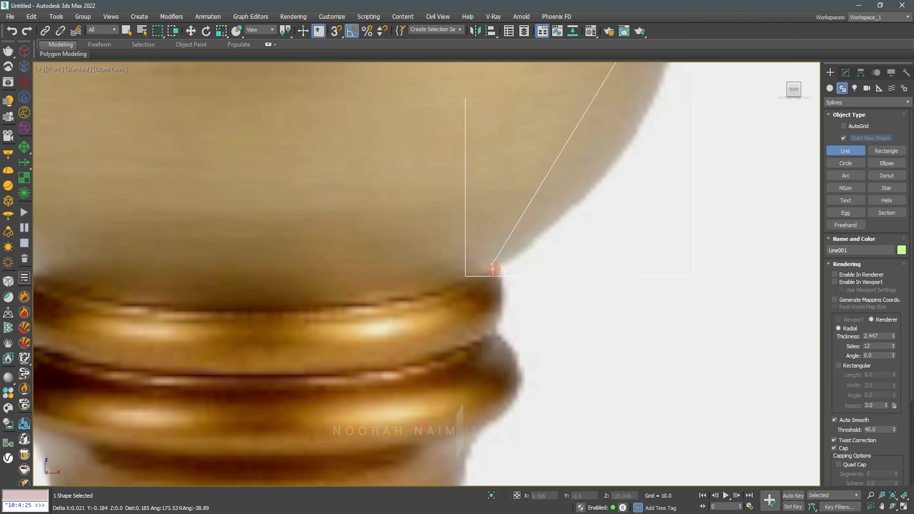
left_click(492, 273)
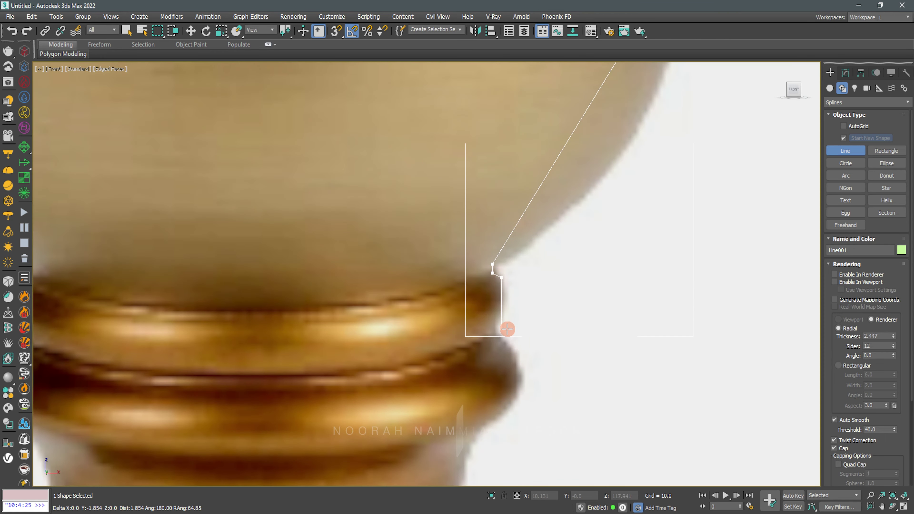
left_click(501, 320)
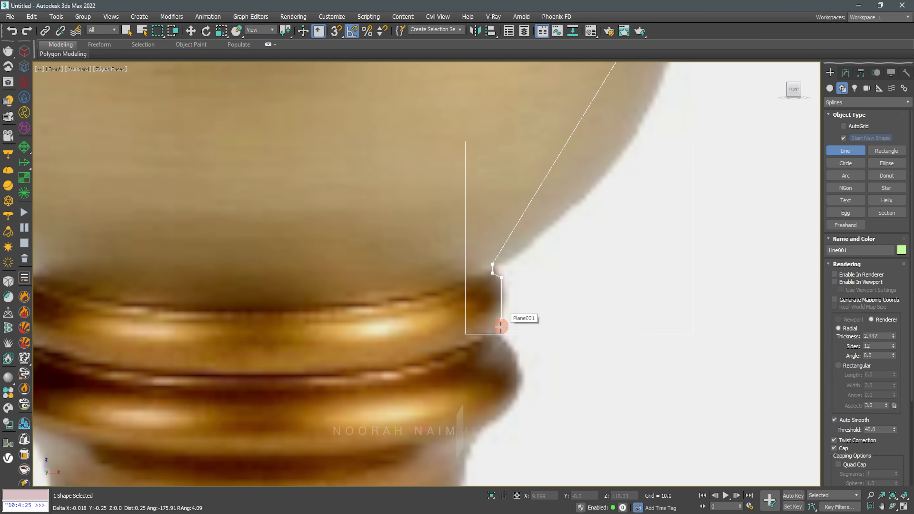
left_click(497, 334)
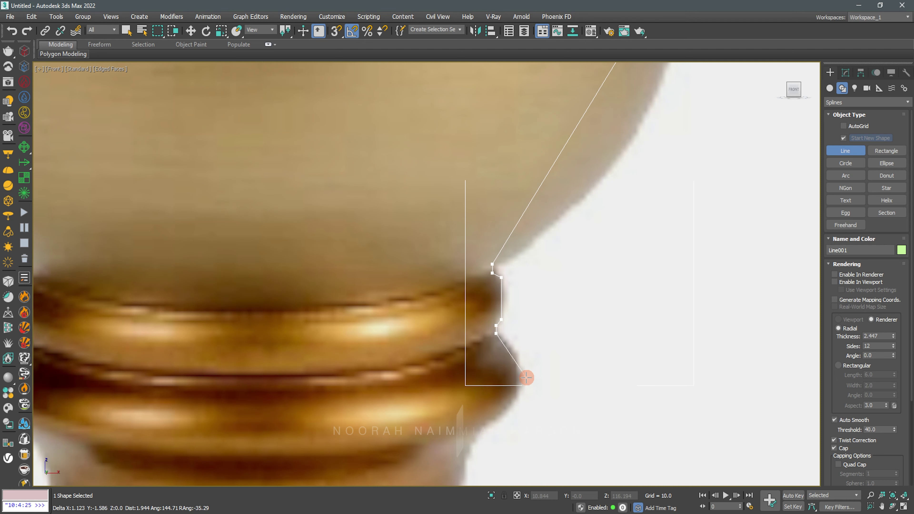
left_click(524, 381)
Step: Trace the neck and flared base down to the stem's centre and finish the line
middle_click_drag(524, 380, 555, 277)
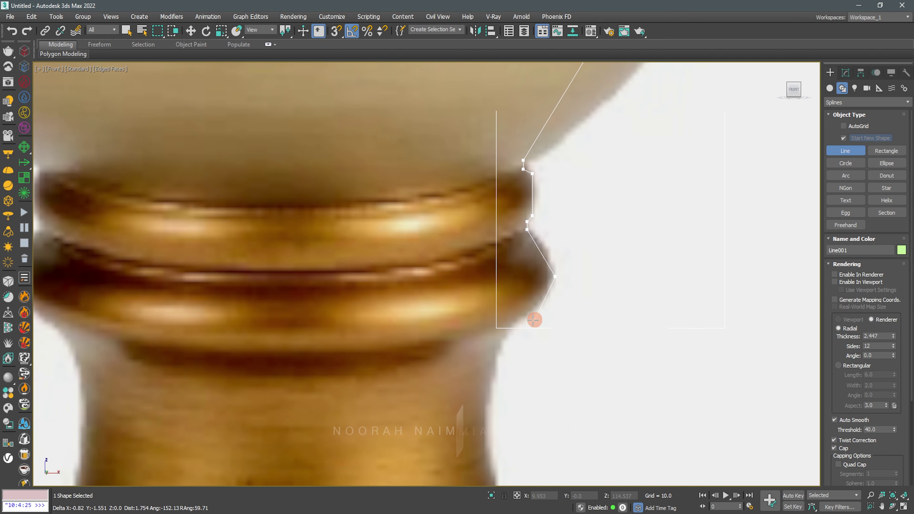
left_click(514, 324)
scroll(493, 342, "down", 5)
scroll(490, 298, "up", 2)
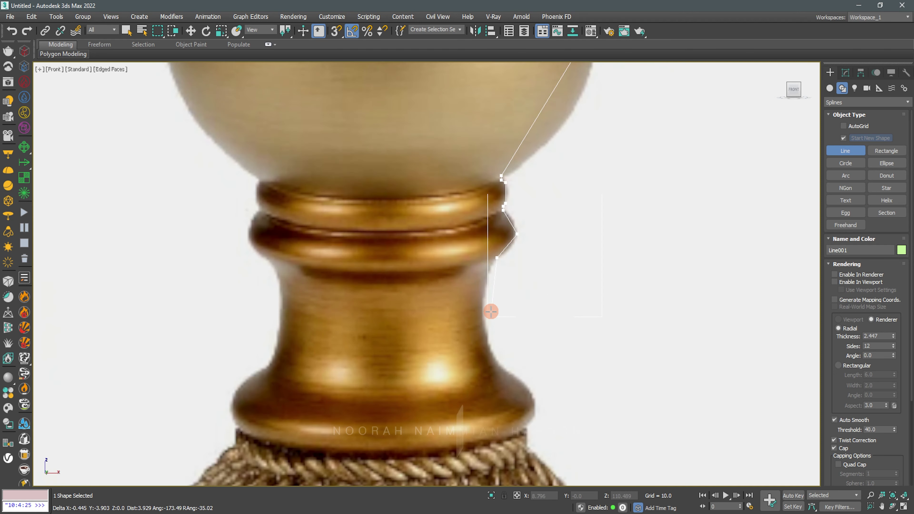
middle_click_drag(490, 311, 495, 264)
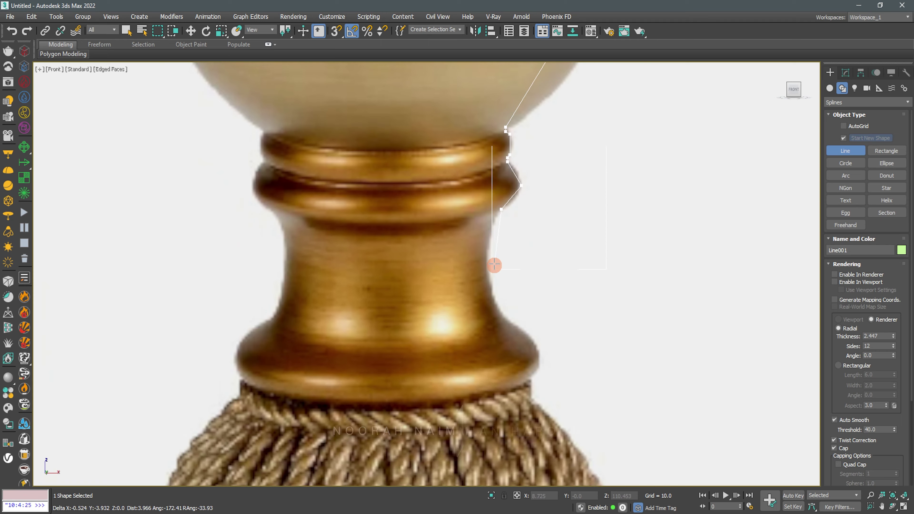
left_click(503, 315)
left_click(539, 351)
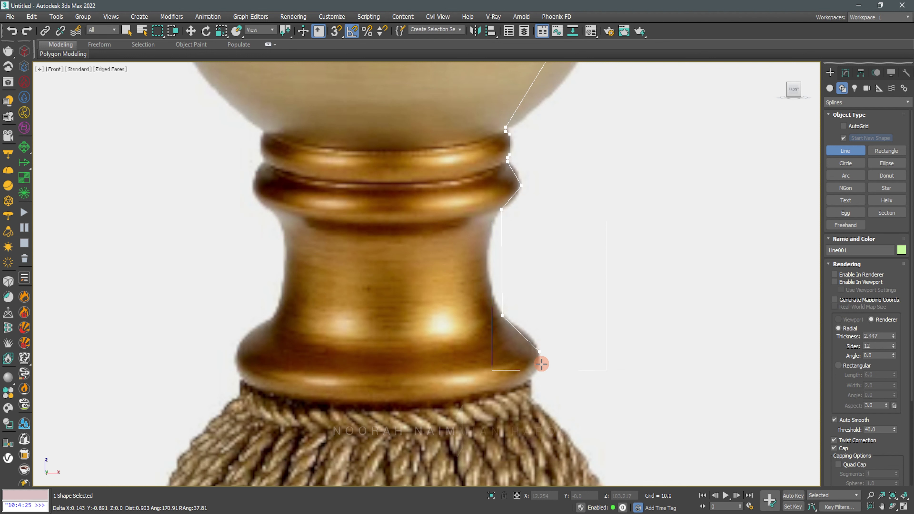
left_click(540, 366)
left_click(530, 381)
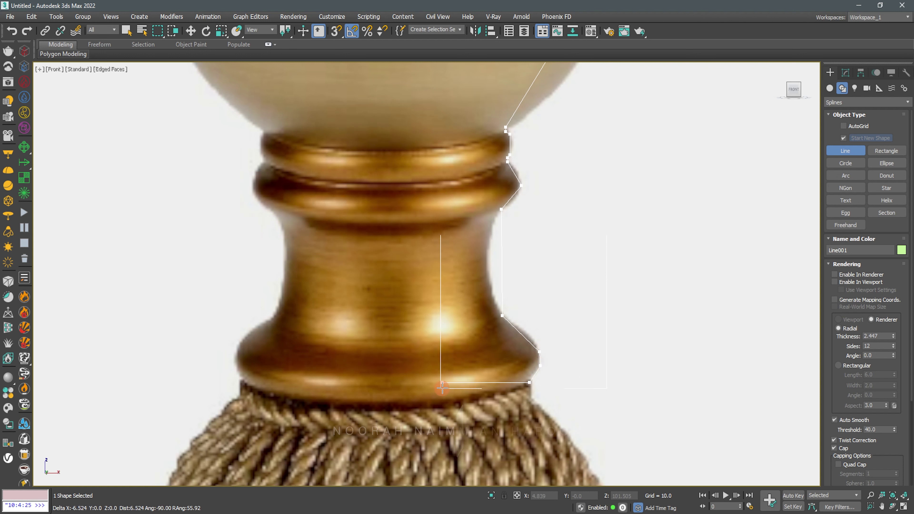
left_click(386, 399)
right_click(386, 399)
scroll(386, 396, "down", 3)
mouse_move(441, 363)
middle_mouse_down()
mouse_move(466, 371)
mouse_move(465, 343)
middle_mouse_up()
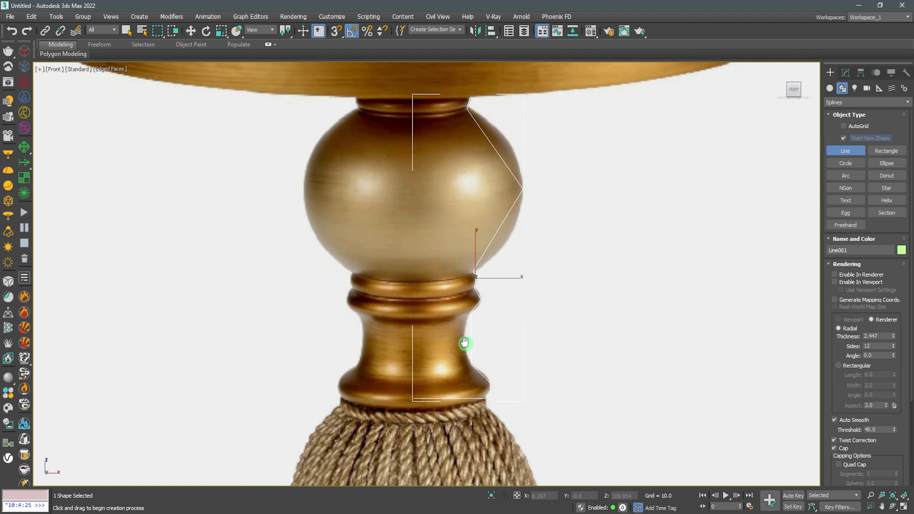
right_click(504, 259)
Step: Convert Line001 to an Editable Spline and make all 17 vertices Bezier Corner
right_click(448, 229)
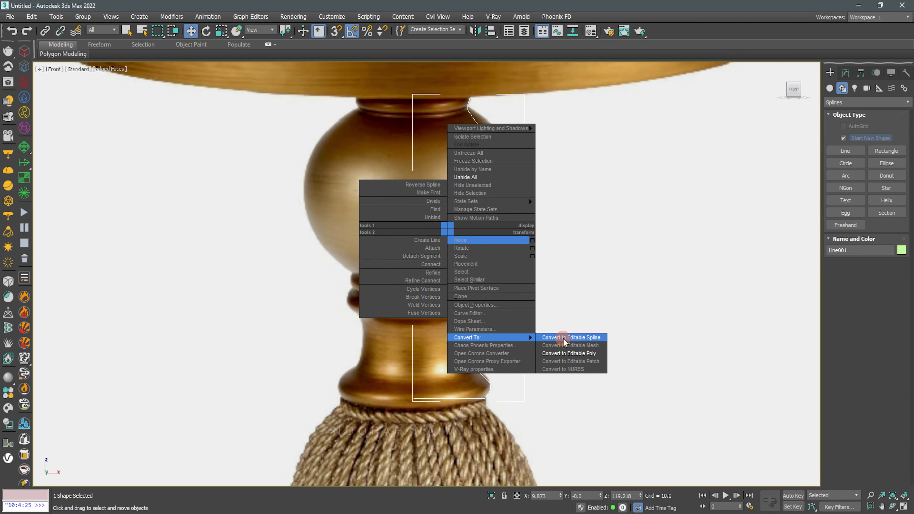
left_click(563, 338)
scroll(838, 328, "down", 3)
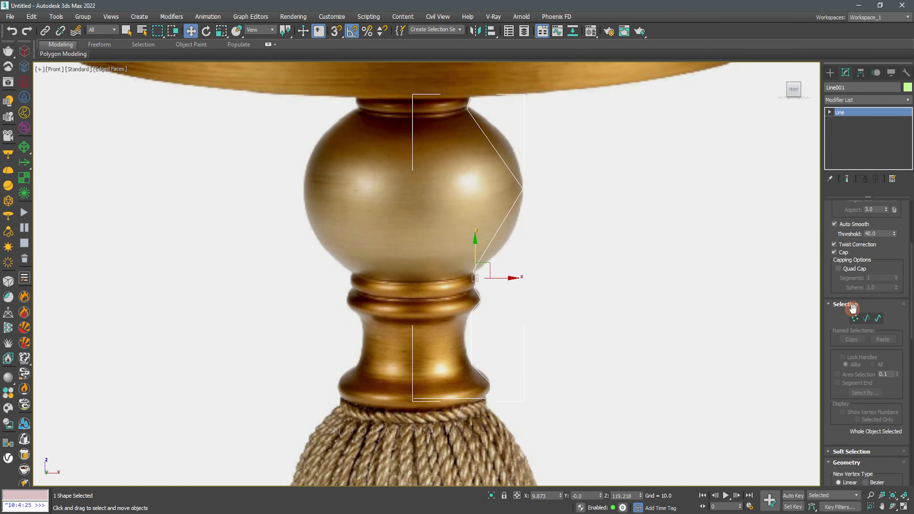
left_click(855, 318)
left_click_drag(509, 290, 379, 429)
right_click(434, 212)
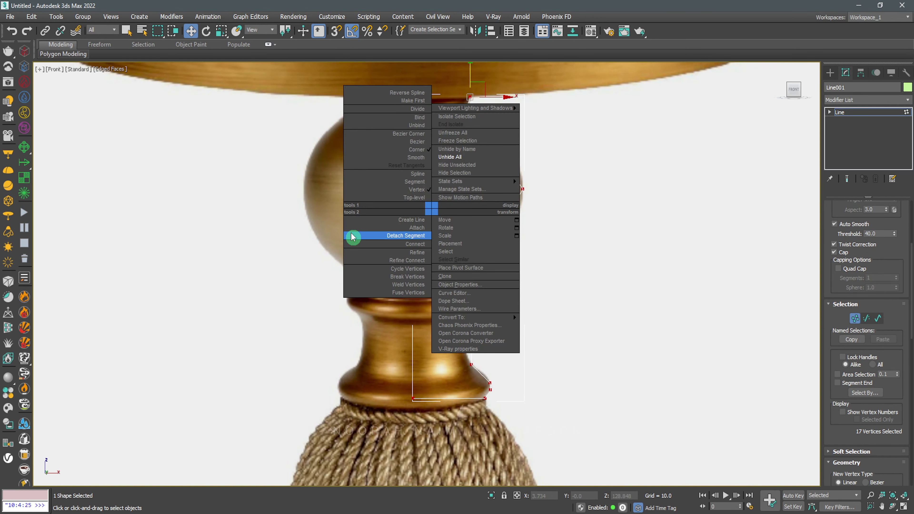
left_click(398, 135)
Step: Adjust handles on the top vertex and ring corner to round the ring under the tabletop
scroll(478, 102, "up", 3)
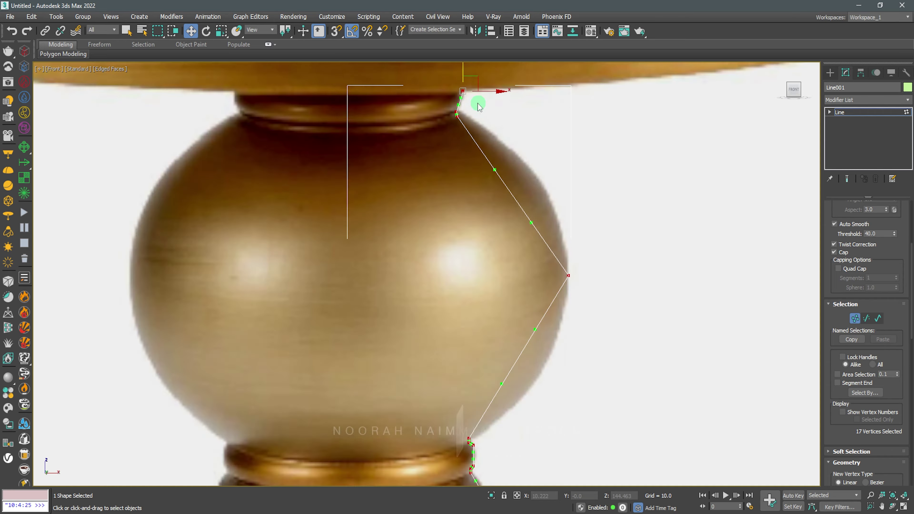
scroll(481, 204, "up", 3)
scroll(465, 193, "up", 2)
scroll(468, 188, "down", 2)
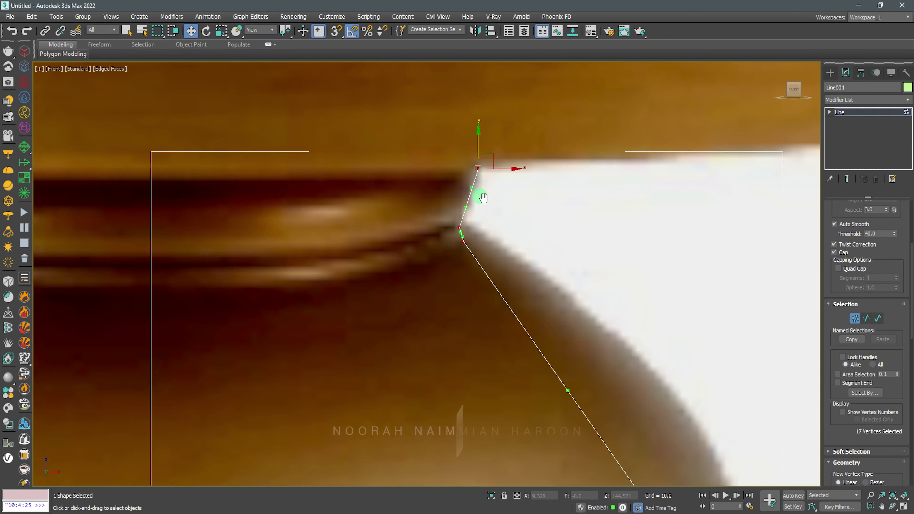
scroll(490, 198, "down", 2)
scroll(490, 198, "up", 2)
scroll(490, 196, "up", 2)
mouse_move(489, 196)
left_mouse_down()
mouse_move(492, 218)
mouse_move(464, 242)
left_mouse_up()
scroll(484, 240, "up", 4)
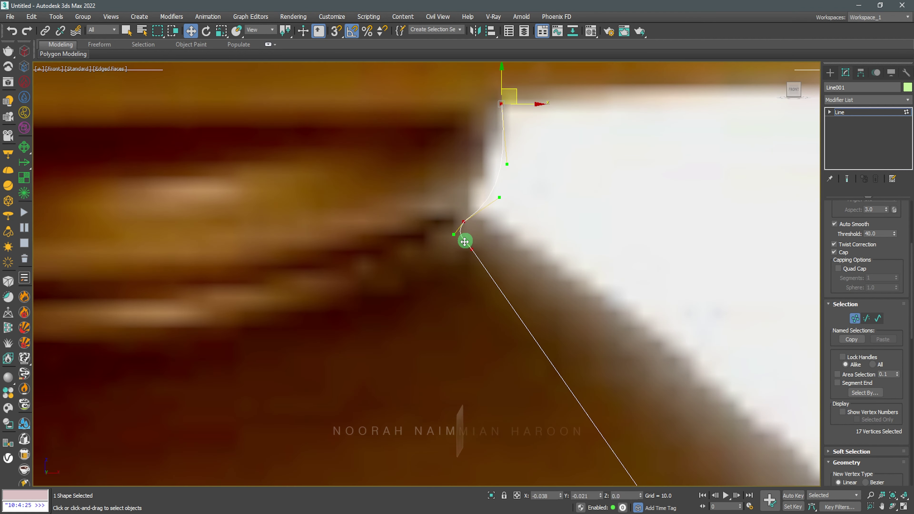
left_click(458, 247)
scroll(497, 235, "down", 4)
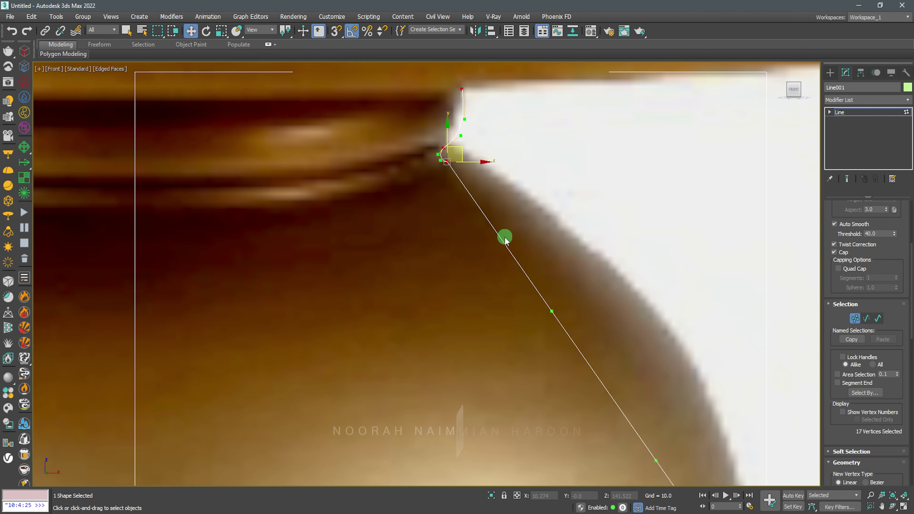
mouse_move(555, 293)
left_mouse_down()
mouse_move(594, 221)
mouse_move(630, 208)
left_mouse_up()
Step: Curve the profile segments to hug the ball and bow the ring's edge
mouse_move(630, 208)
middle_mouse_down()
mouse_move(640, 235)
mouse_move(606, 174)
middle_mouse_up()
left_click_drag(599, 256, 647, 234)
middle_click_drag(648, 233, 620, 162)
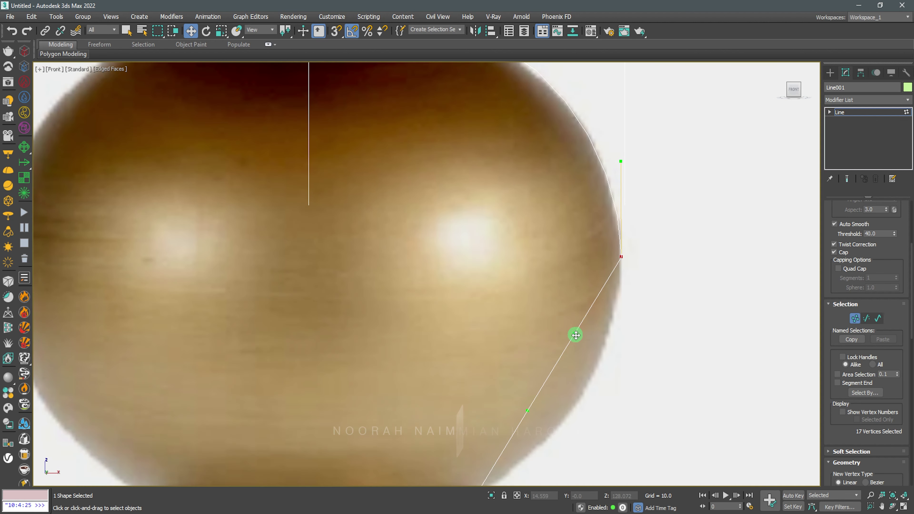
left_click_drag(576, 336, 622, 343)
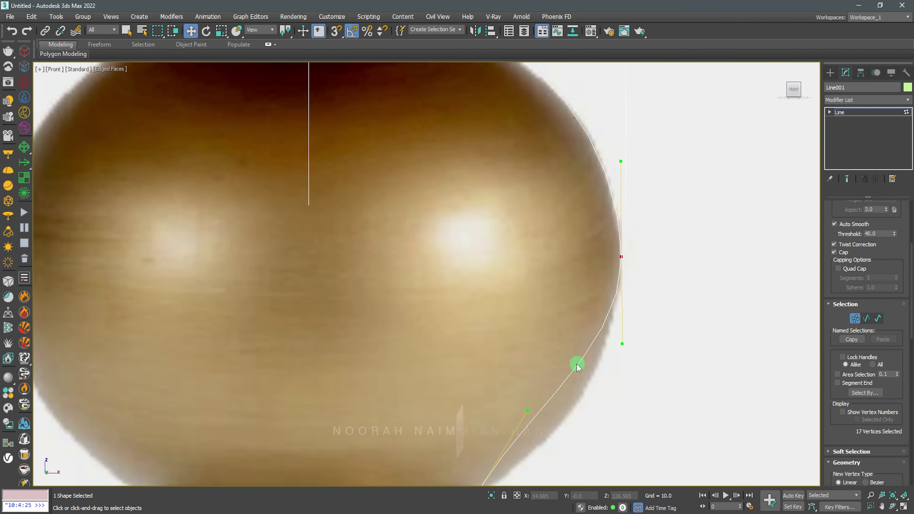
middle_click_drag(578, 363, 549, 231)
left_click_drag(504, 286, 550, 312)
scroll(518, 251, "up", 5)
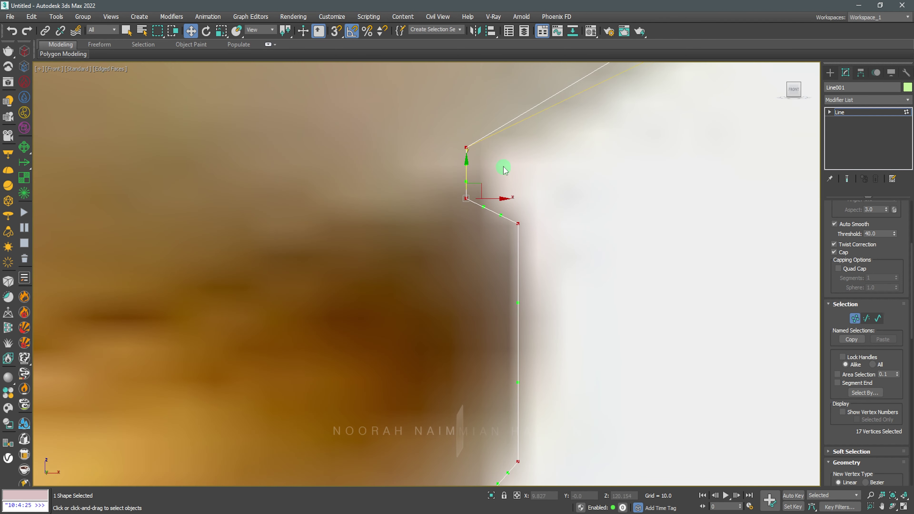
scroll(468, 164, "up", 2)
left_click(464, 141)
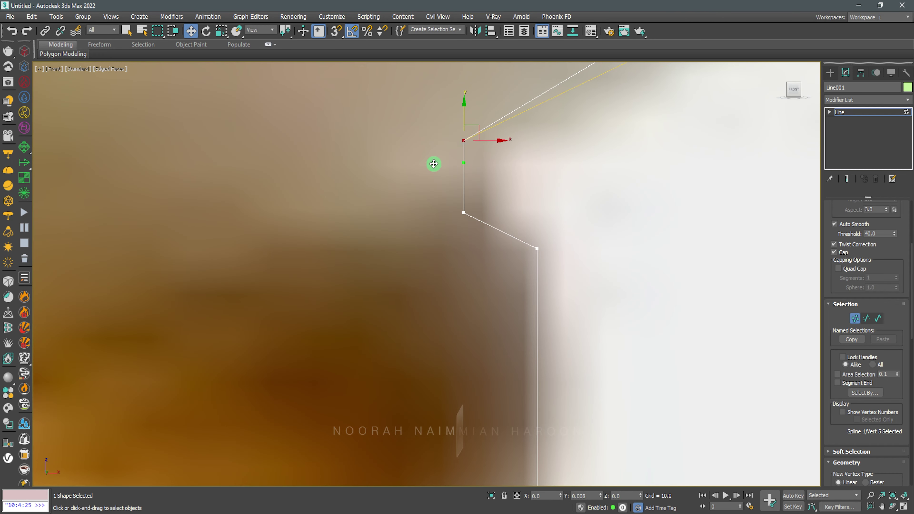
left_click_drag(435, 163, 444, 190)
Step: Bend the neck segments so they follow the stem's curve in the reference
left_click(463, 211)
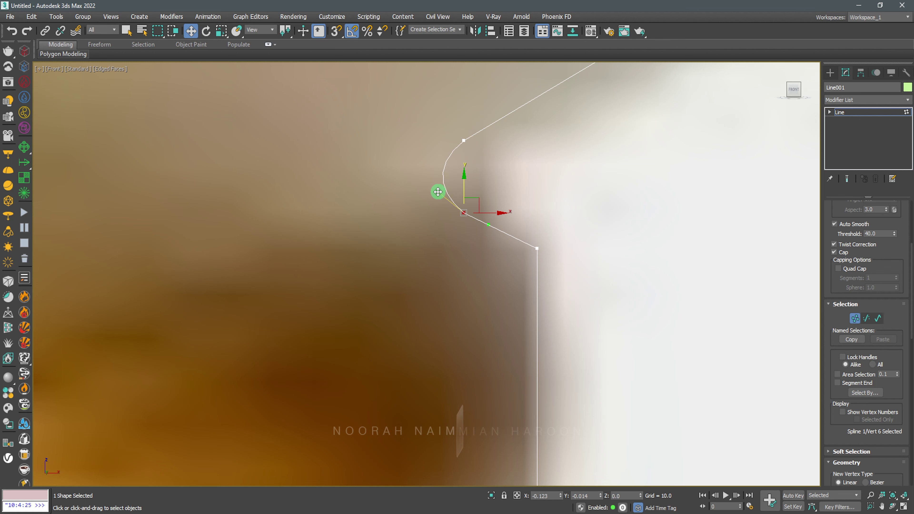
scroll(500, 230, "down", 2)
scroll(510, 204, "down", 2)
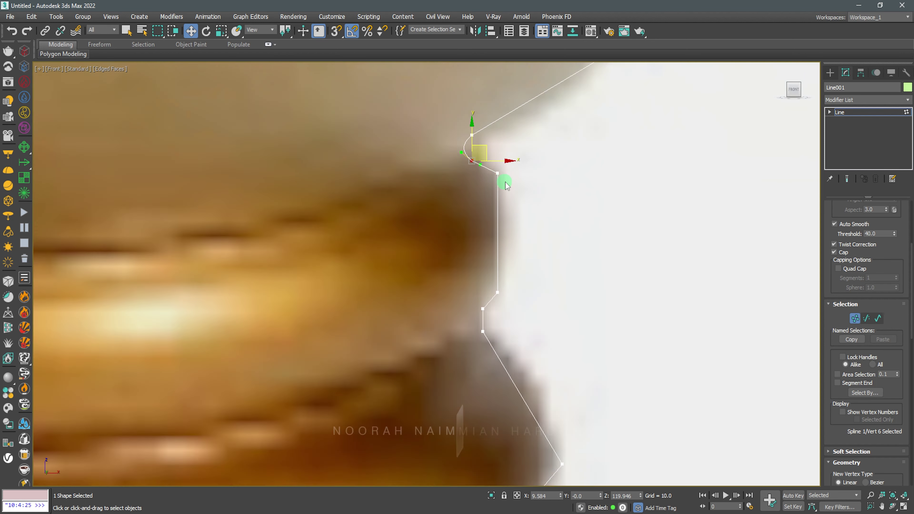
scroll(504, 180, "down", 2)
left_click(495, 169)
scroll(496, 172, "up", 2)
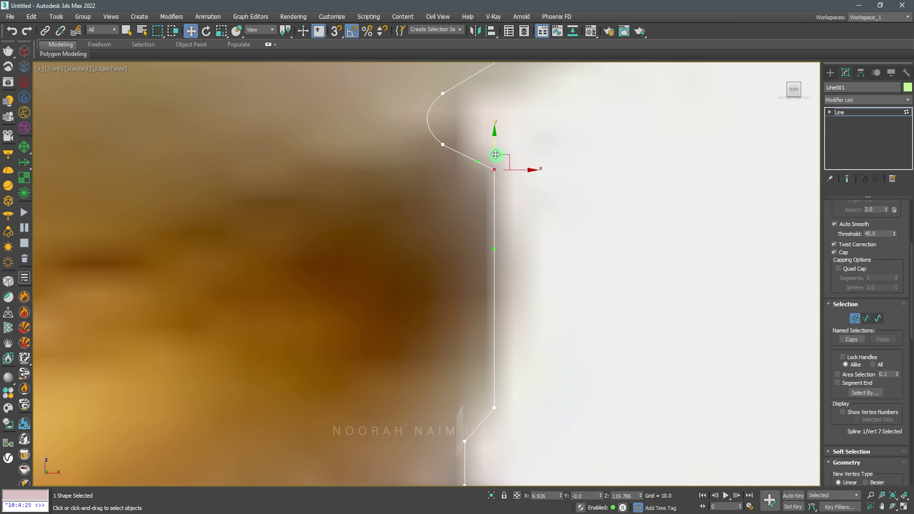
left_click_drag(479, 168, 481, 155)
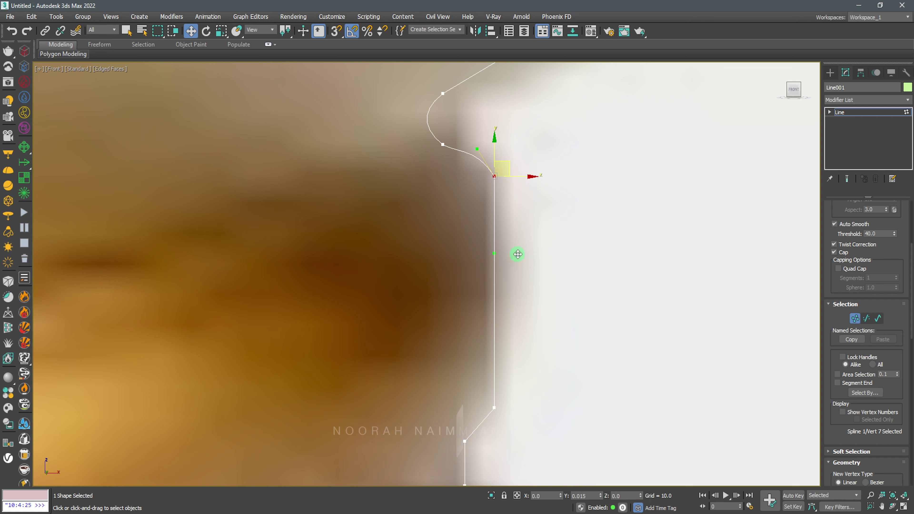
left_click_drag(517, 254, 545, 252)
left_click(496, 409)
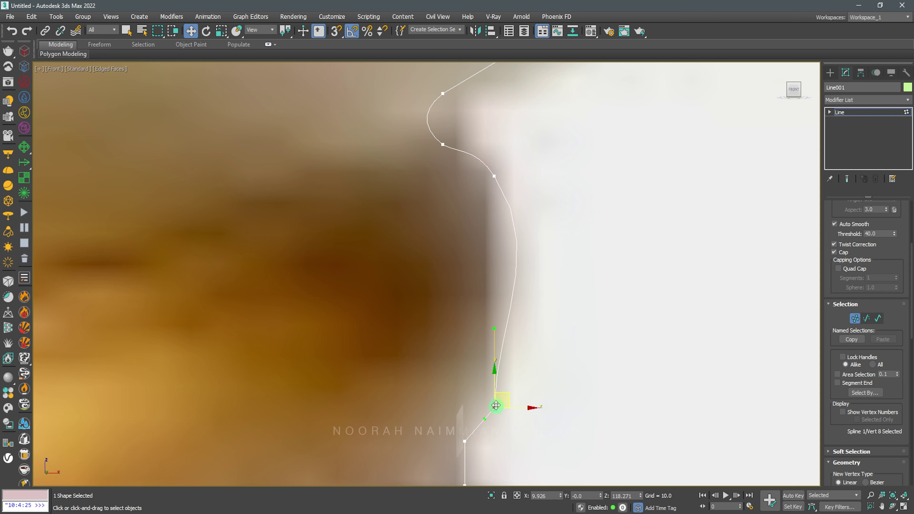
left_click_drag(488, 331, 531, 342)
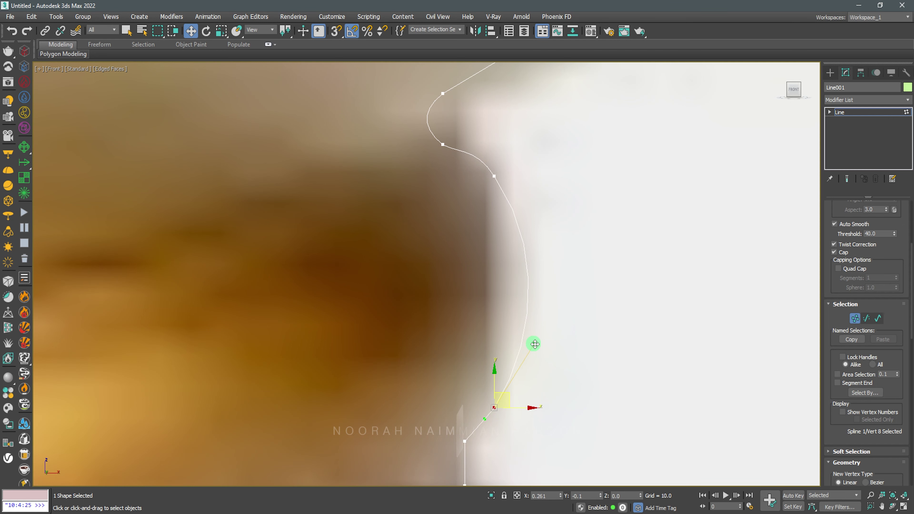
Step: Shape the base groove curves and delete a redundant vertex
middle_click_drag(496, 431, 485, 322)
left_click(454, 335)
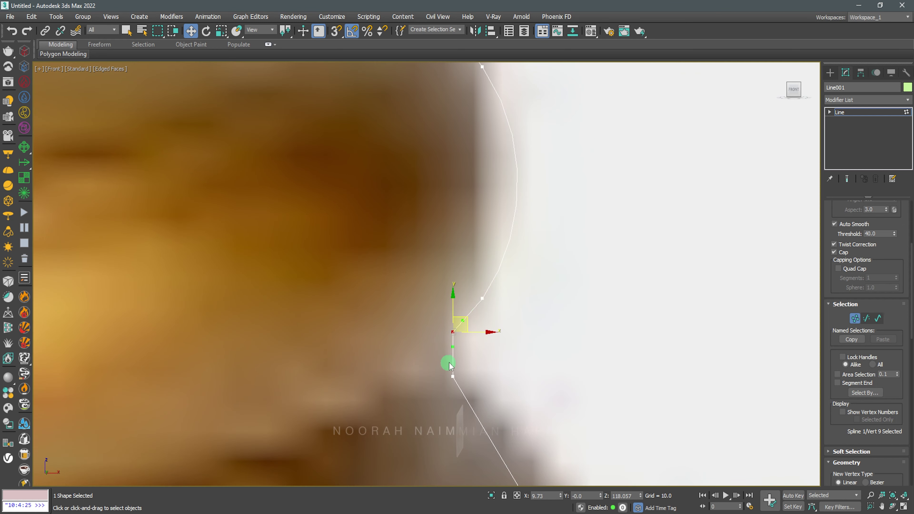
left_click(452, 376)
left_click_drag(453, 373, 452, 361)
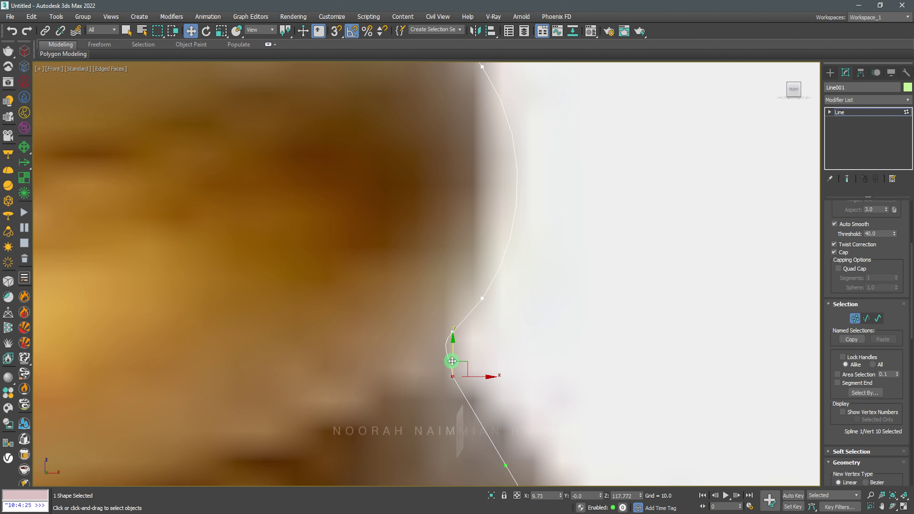
middle_click_drag(431, 363, 408, 274)
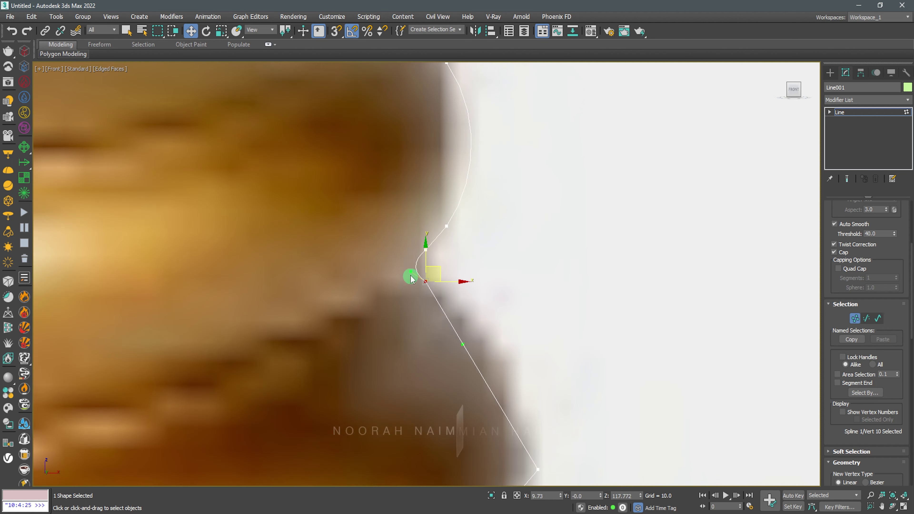
mouse_move(458, 343)
left_mouse_down()
mouse_move(499, 315)
mouse_move(522, 367)
left_mouse_up()
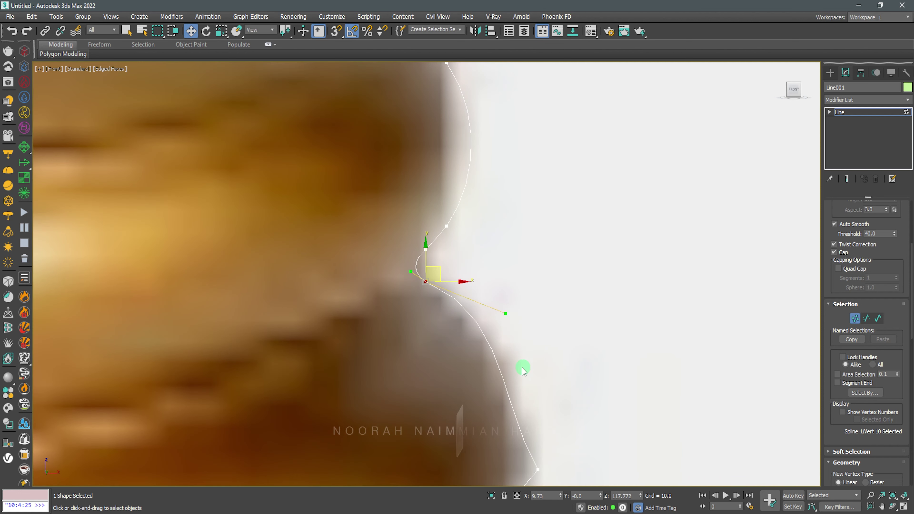
middle_click_drag(522, 367, 516, 331)
left_click(513, 317)
mouse_move(514, 312)
left_mouse_down()
mouse_move(488, 274)
mouse_move(498, 268)
left_mouse_up()
left_click_drag(474, 361, 496, 385)
middle_click_drag(495, 385, 486, 322)
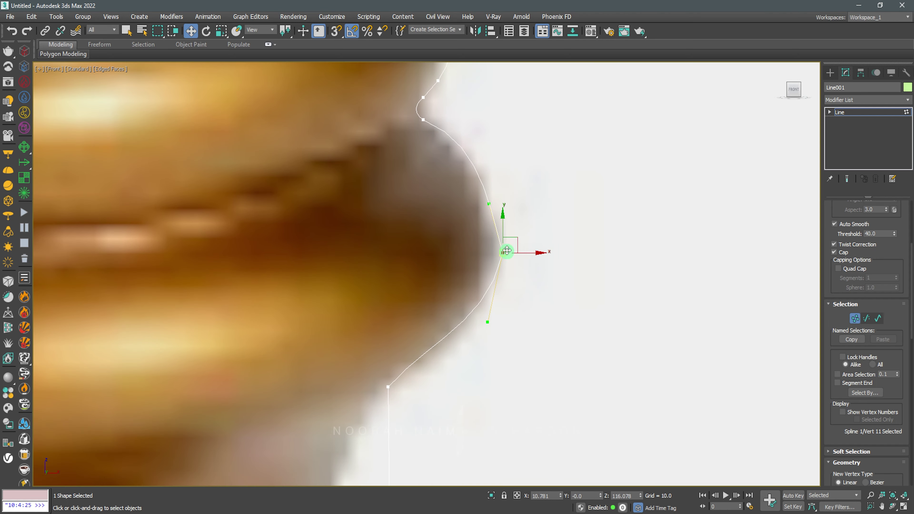
key("Delete")
Step: Smooth the bulge by adjusting handles on its top and bottom vertices
left_click(423, 119)
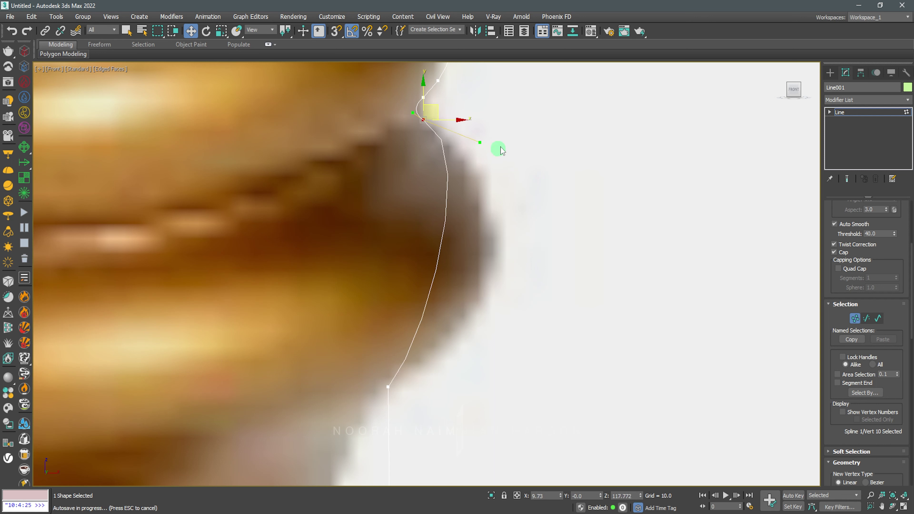
left_click_drag(480, 148, 504, 140)
left_click(388, 388)
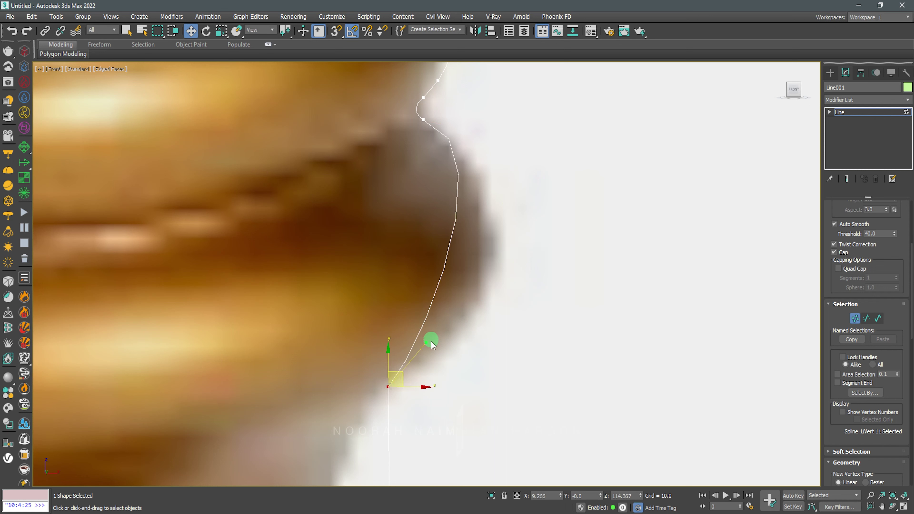
left_click_drag(430, 341, 550, 326)
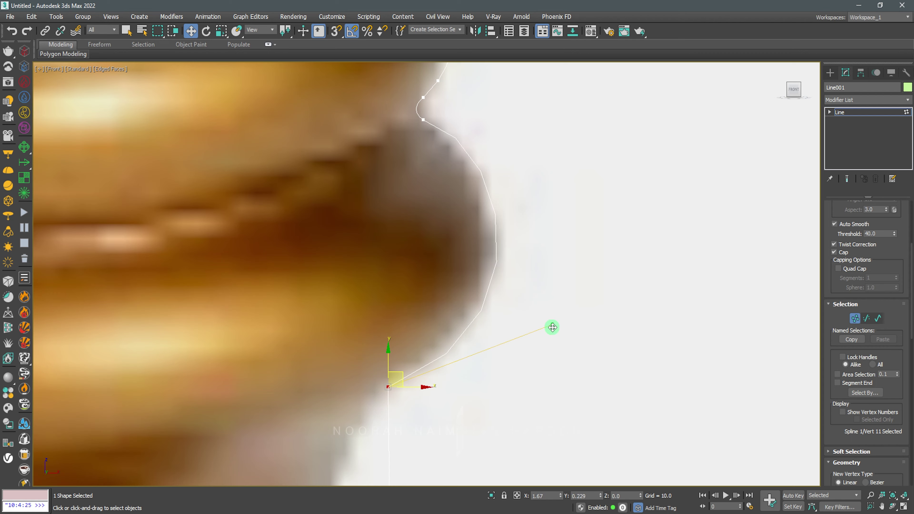
middle_click_drag(552, 328, 542, 177)
scroll(542, 176, "down", 2)
mouse_move(515, 322)
left_mouse_down()
mouse_move(478, 280)
mouse_move(416, 242)
left_mouse_up()
Step: Curve the profile around the stem's narrow waist by adjusting the lower points' Bezier handles
middle_click_drag(469, 343, 485, 307)
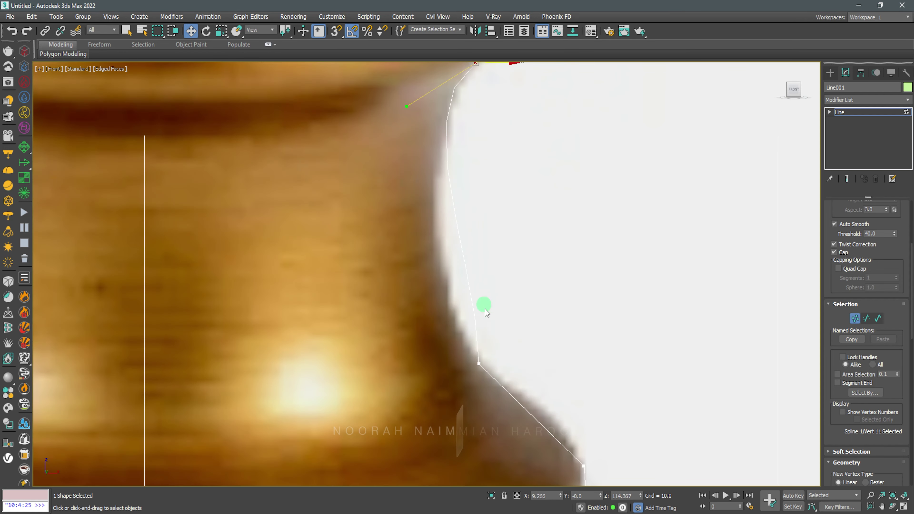
left_click(480, 362)
mouse_move(482, 274)
left_mouse_down()
mouse_move(453, 266)
mouse_move(405, 286)
left_mouse_up()
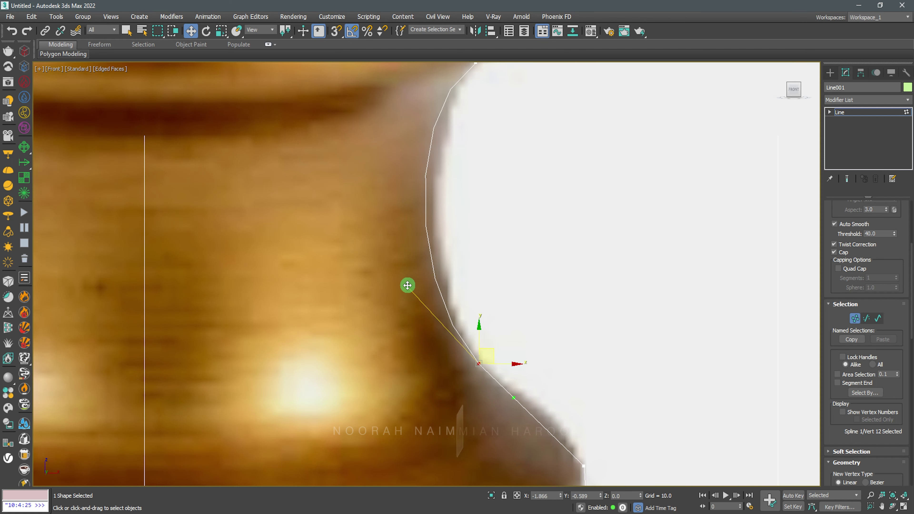
scroll(468, 144, "down", 2)
left_click(459, 145)
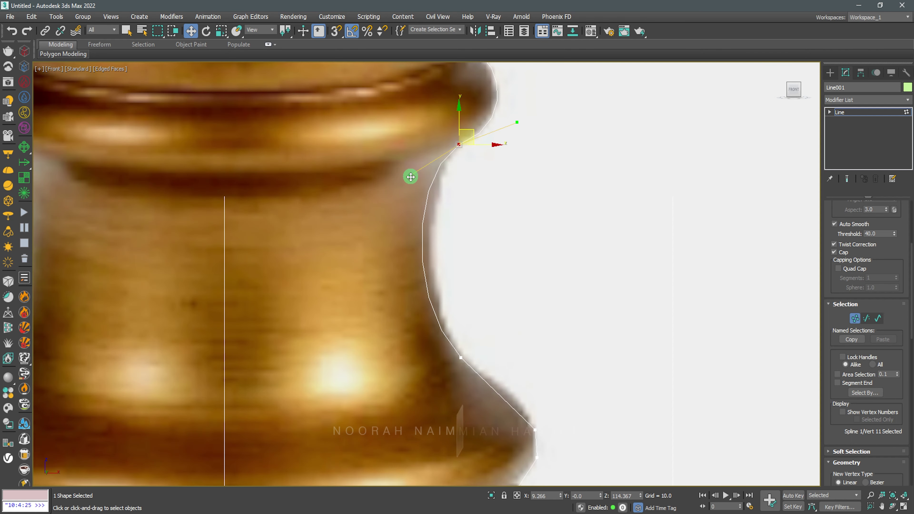
left_click_drag(411, 177, 418, 177)
left_click(461, 358)
left_click_drag(410, 312, 407, 308)
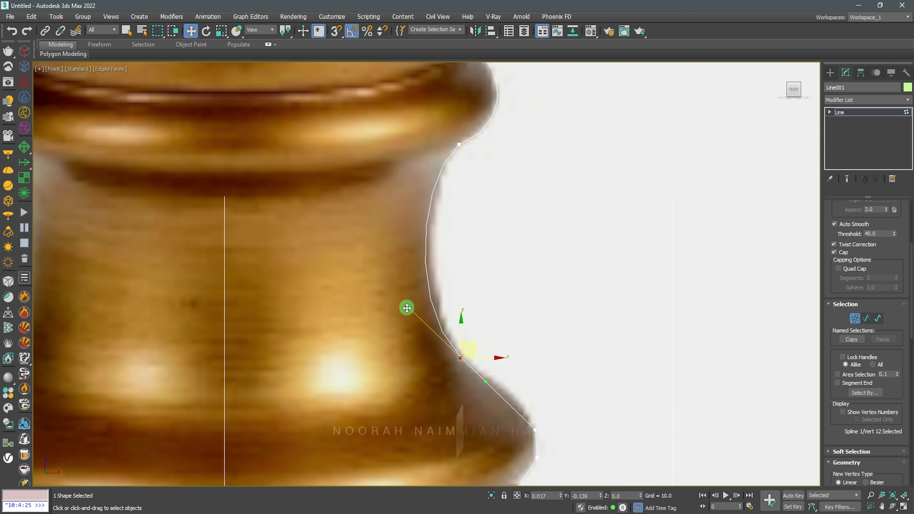
left_click(535, 429)
mouse_move(528, 421)
left_mouse_down()
mouse_move(514, 402)
mouse_move(526, 399)
left_mouse_up()
scroll(533, 418, "up", 3)
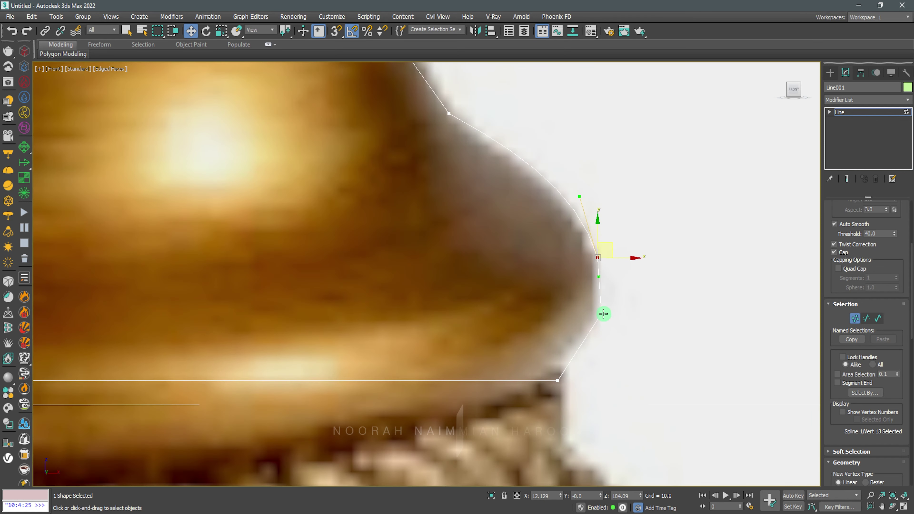
Step: Delete the extra base vertex and round the flared base with its corner and flare handles
key("Delete")
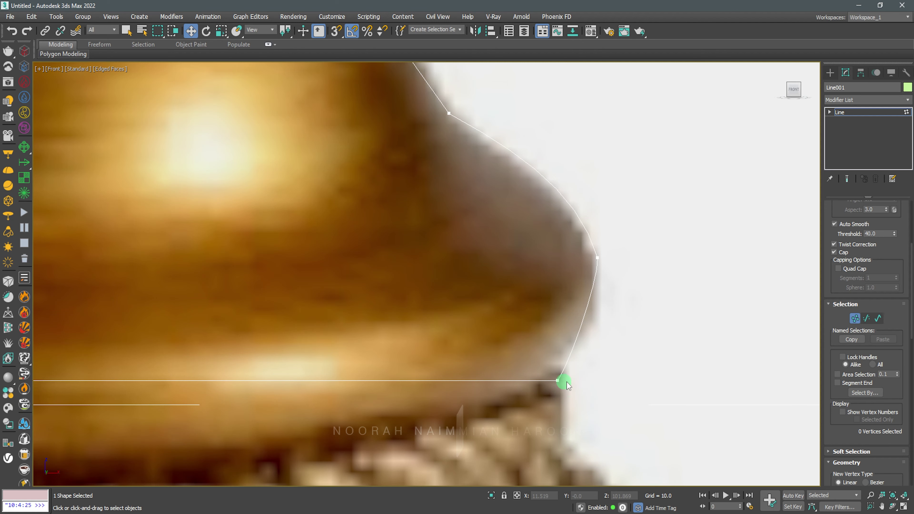
left_click(557, 380)
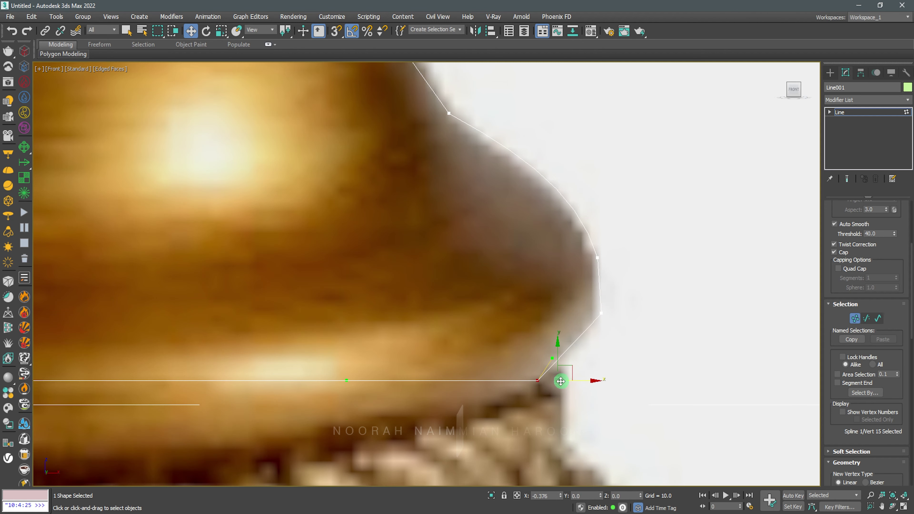
left_click_drag(561, 378, 556, 358)
left_click(601, 313)
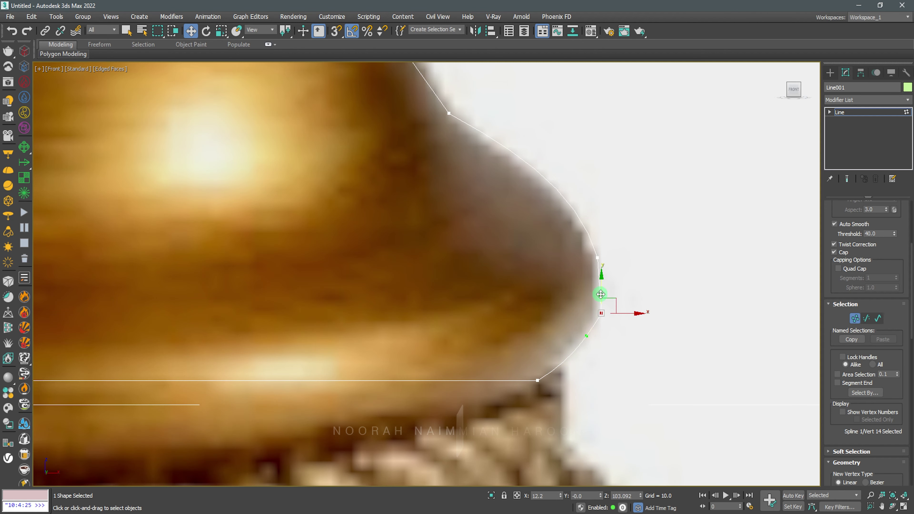
left_click(598, 257)
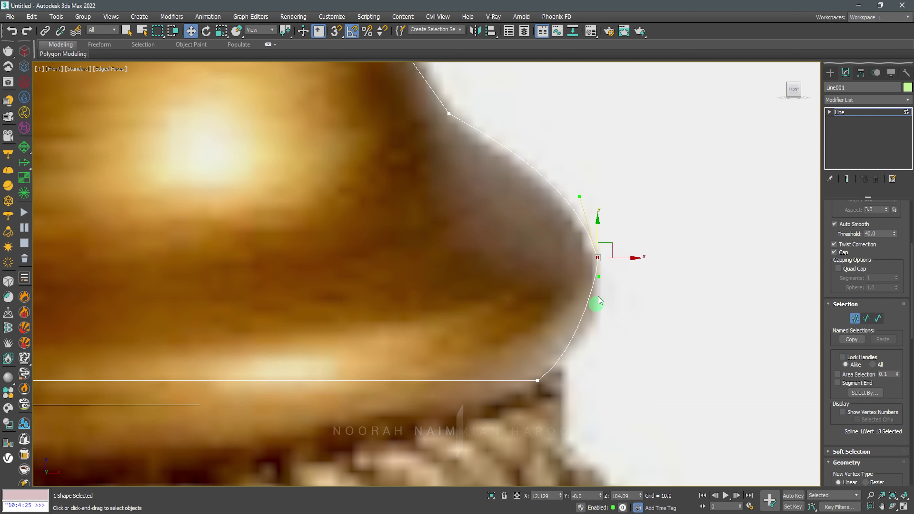
mouse_move(599, 320)
left_mouse_down()
mouse_move(627, 313)
mouse_move(617, 310)
left_mouse_up()
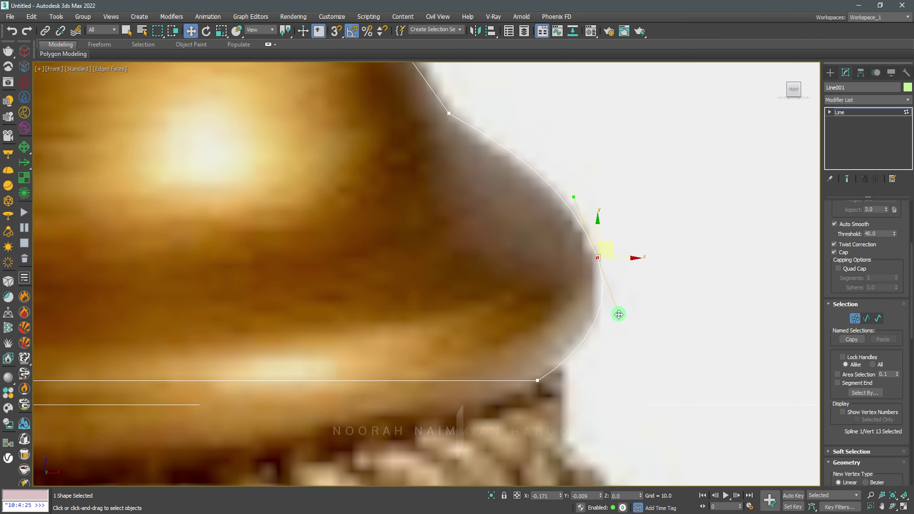
scroll(619, 315, "down", 5)
left_click(531, 215)
scroll(528, 204, "up", 5)
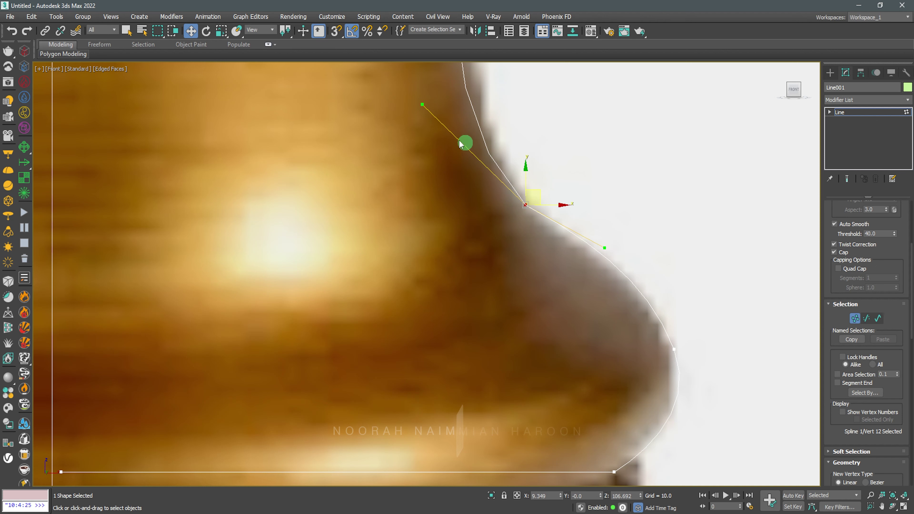
left_click_drag(604, 248, 592, 262)
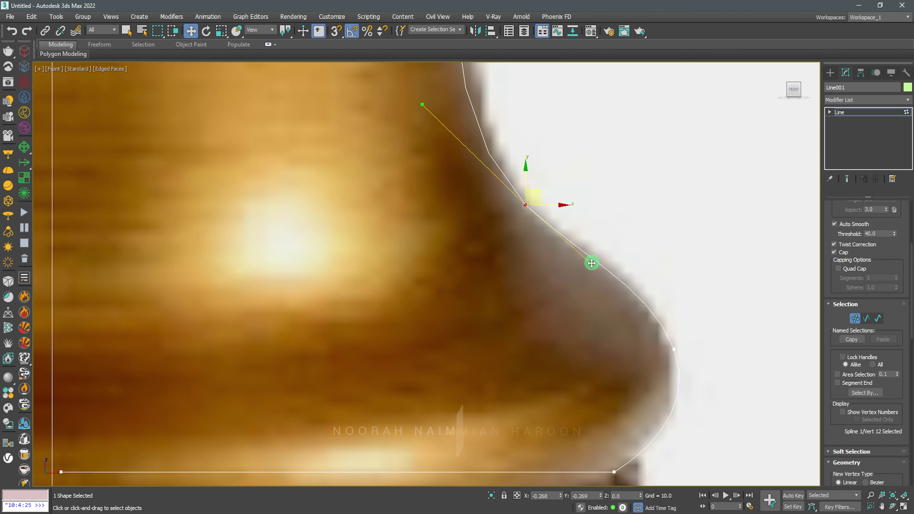
scroll(601, 266, "down", 5)
Step: Lower the profile's two bottom end points so its bottom edge bends along the tassel top
left_click(866, 319)
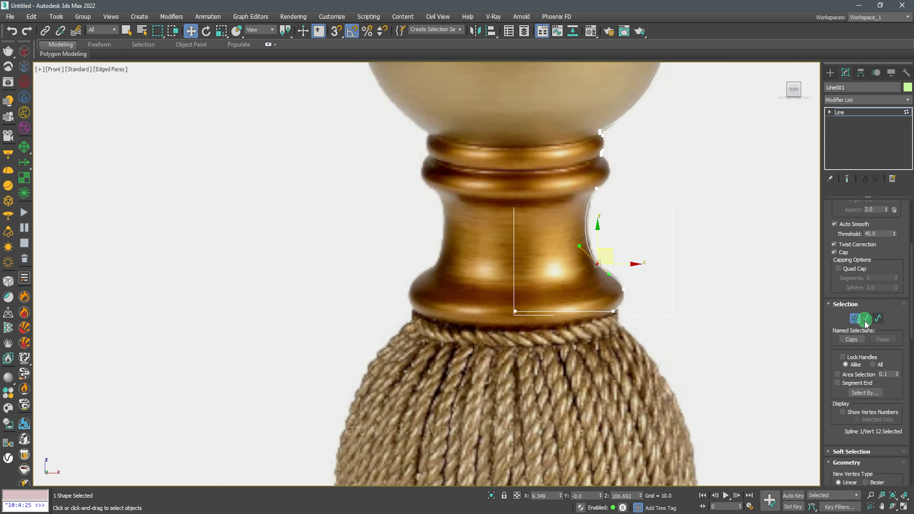
scroll(632, 239, "up", 3)
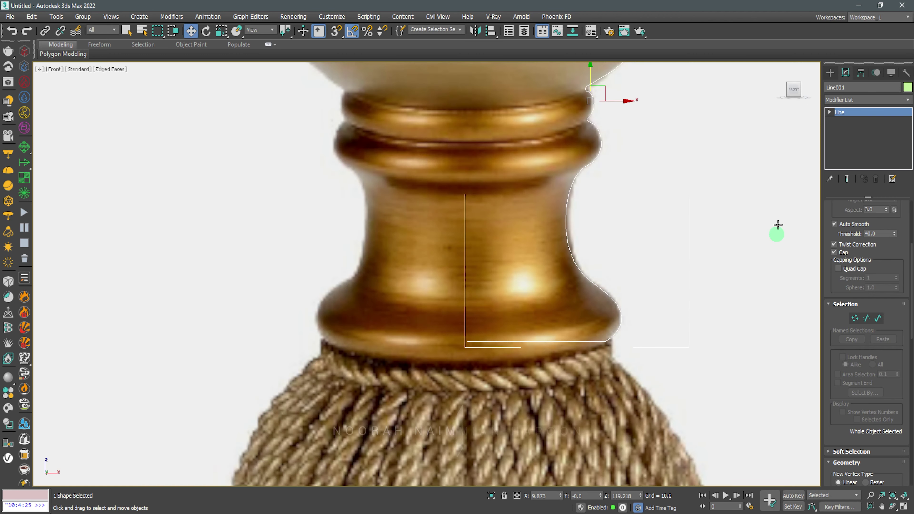
scroll(623, 347, "up", 4)
key("1")
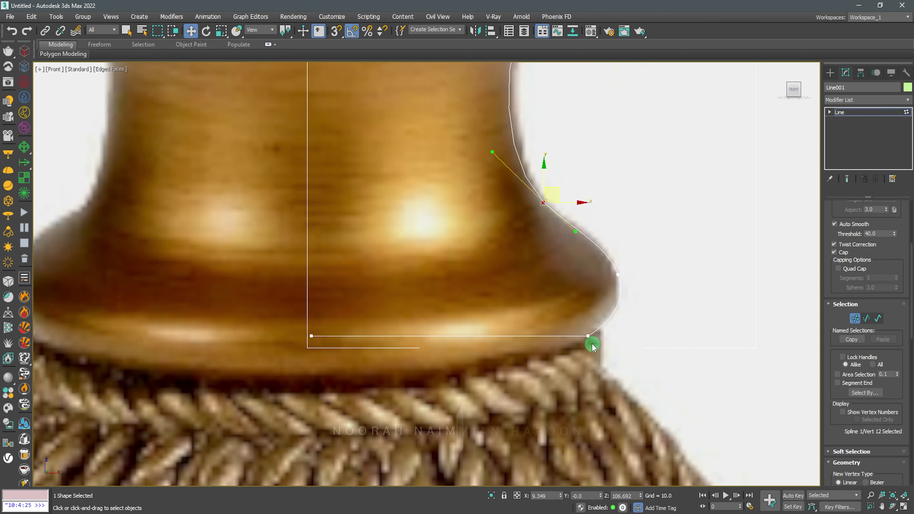
left_click(587, 336)
mouse_move(494, 335)
left_mouse_down()
mouse_move(493, 364)
mouse_move(514, 374)
left_mouse_up()
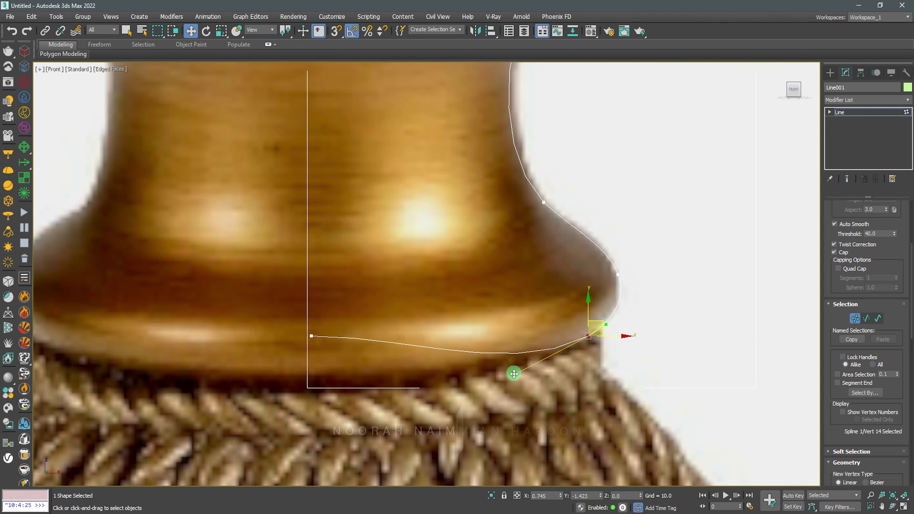
left_click(309, 340)
left_click_drag(311, 335, 316, 353)
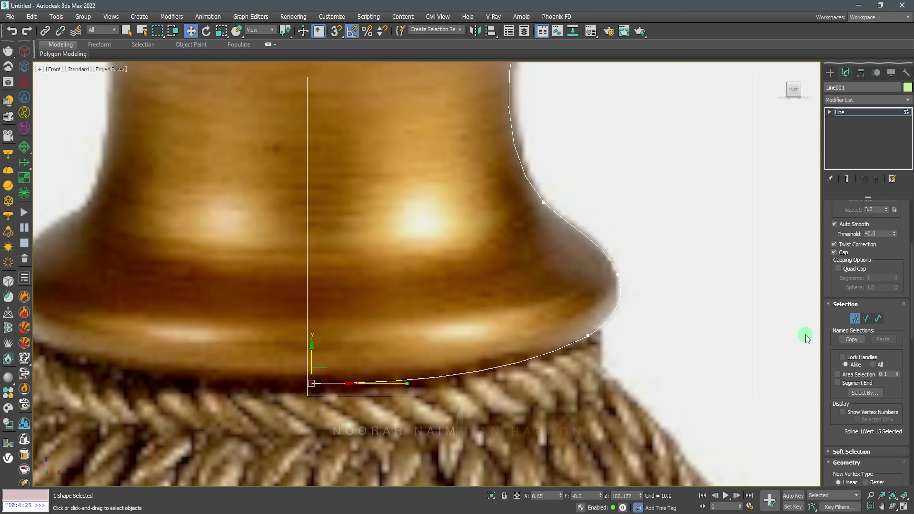
left_click(855, 318)
scroll(529, 252, "down", 5)
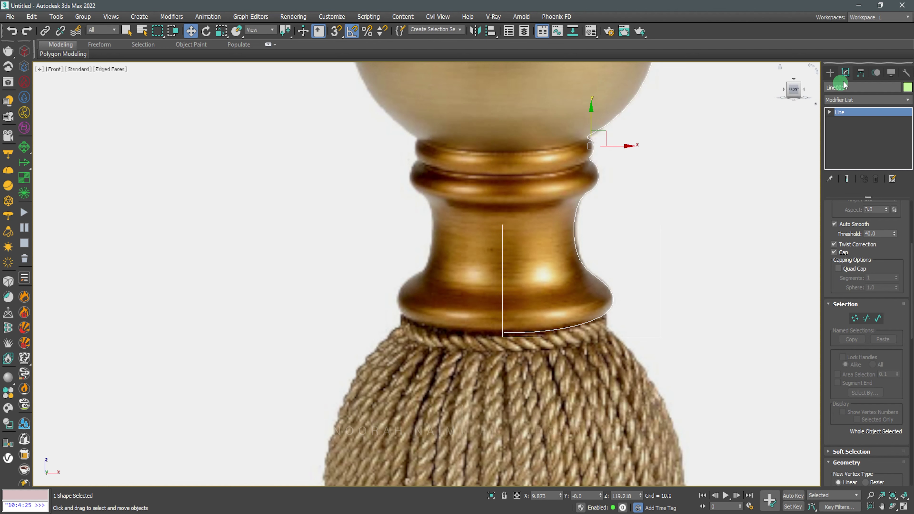
Step: Set Line001's interpolation steps to 10 in the wireframe view
left_click(861, 73)
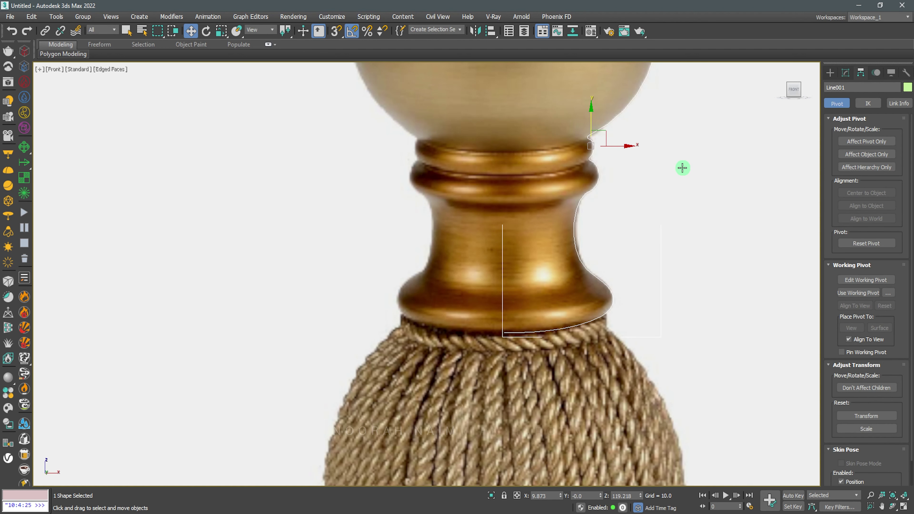
key("F3")
key("F3")
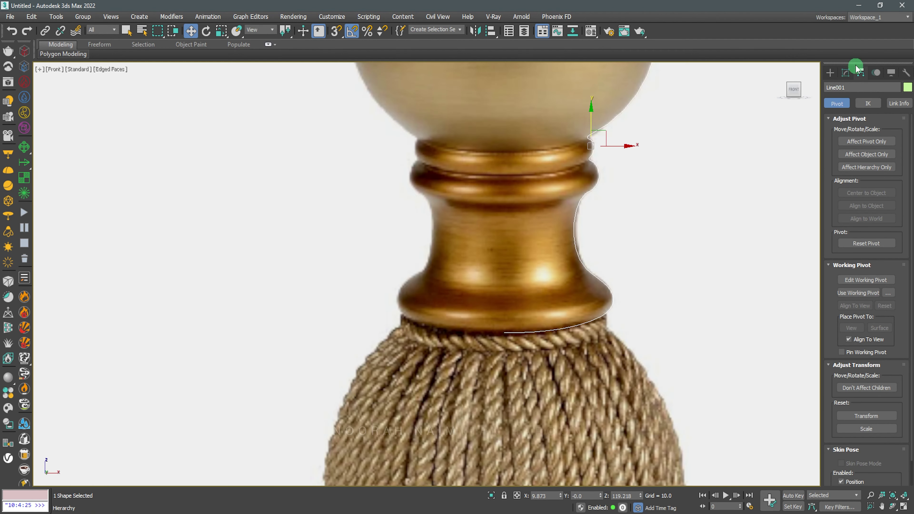
left_click(846, 73)
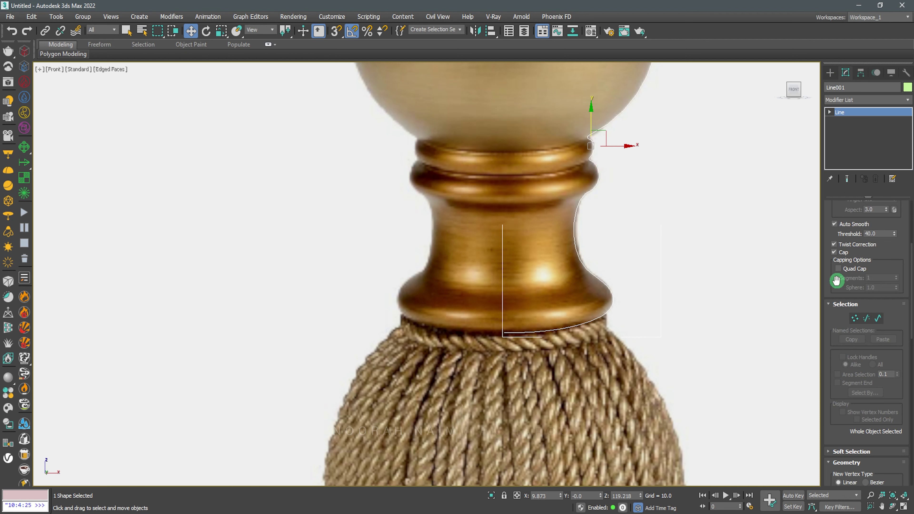
mouse_move(836, 280)
left_mouse_down()
mouse_move(859, 224)
mouse_move(853, 388)
mouse_move(841, 172)
left_mouse_up()
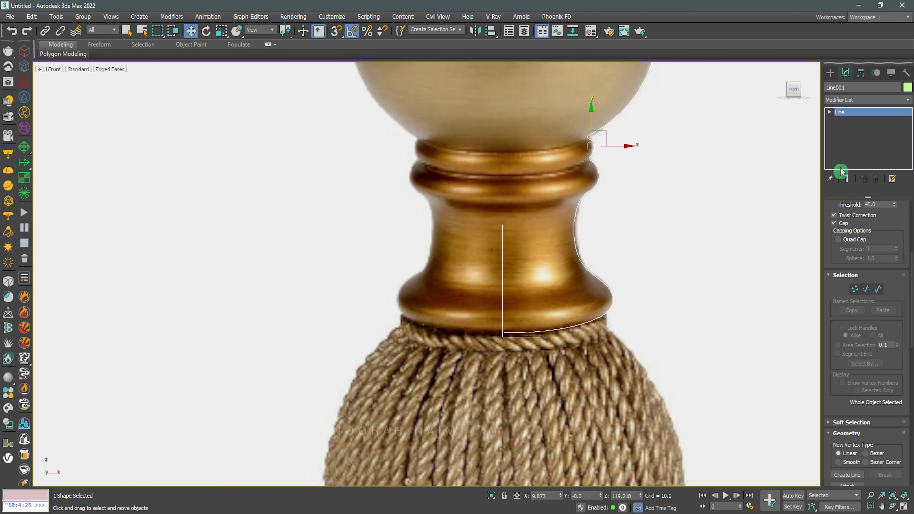
left_click_drag(837, 257, 836, 126)
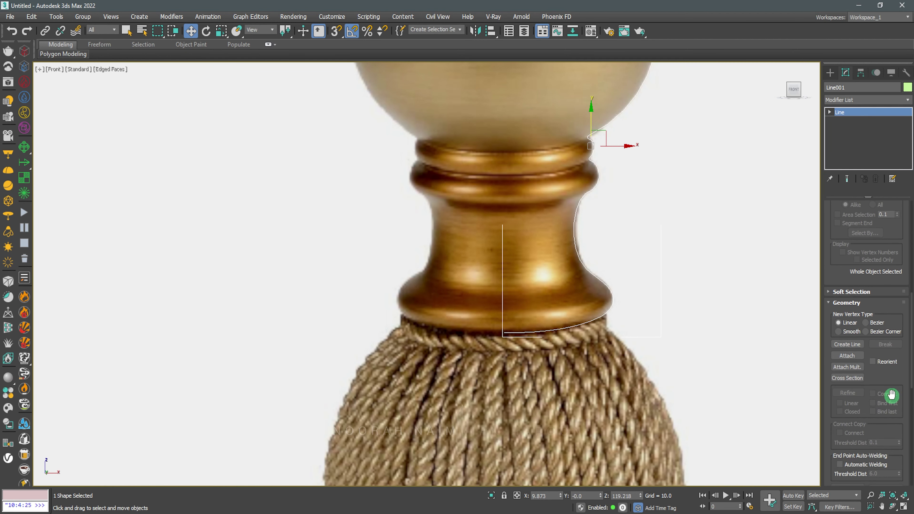
left_click_drag(892, 396, 869, 105)
left_click_drag(831, 406, 828, 368)
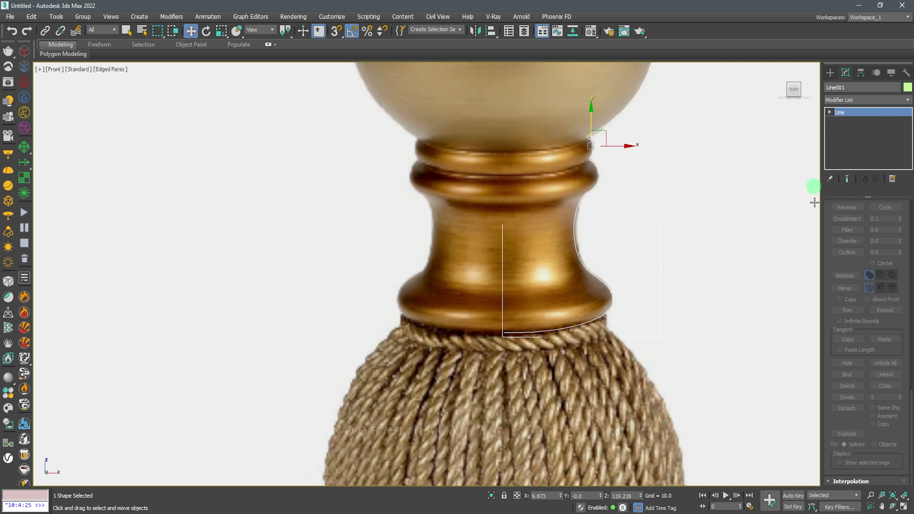
left_click(852, 481)
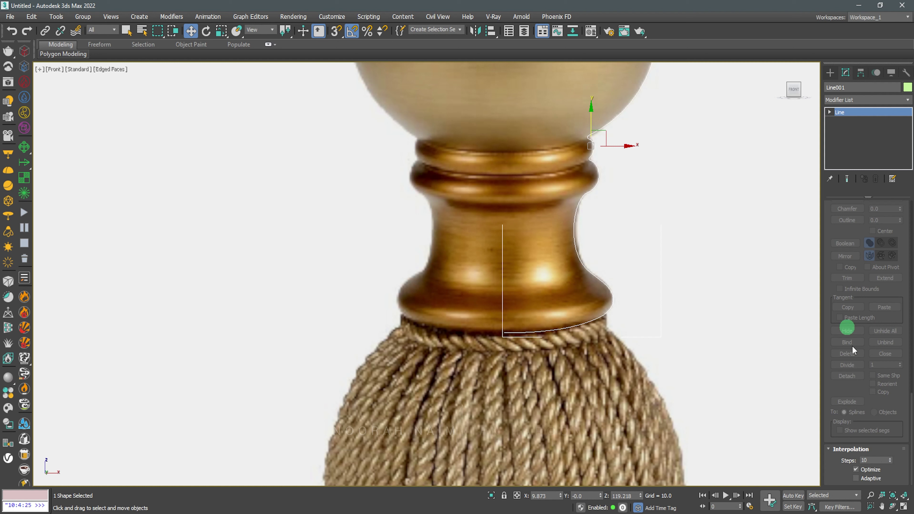
left_click_drag(833, 231, 854, 219)
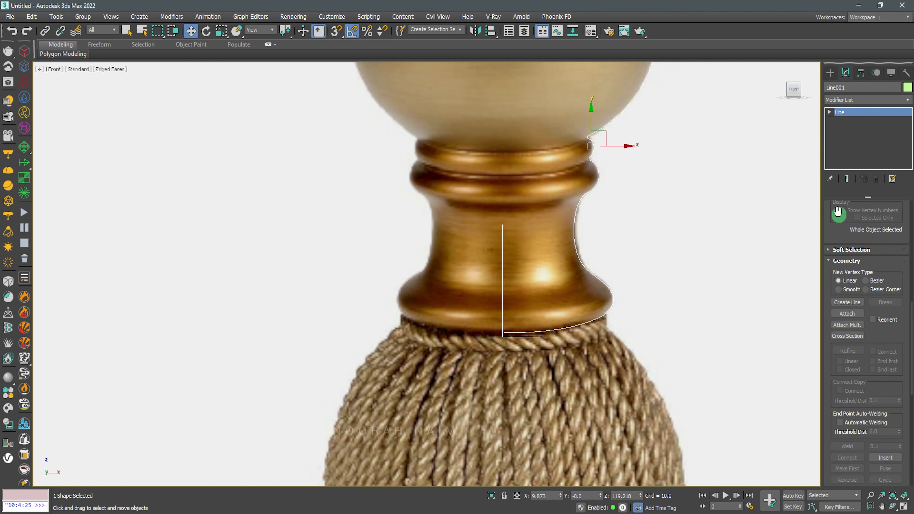
Step: Move Line001's pivot left onto the stem's central axis using Affect Pivot Only
left_click(861, 72)
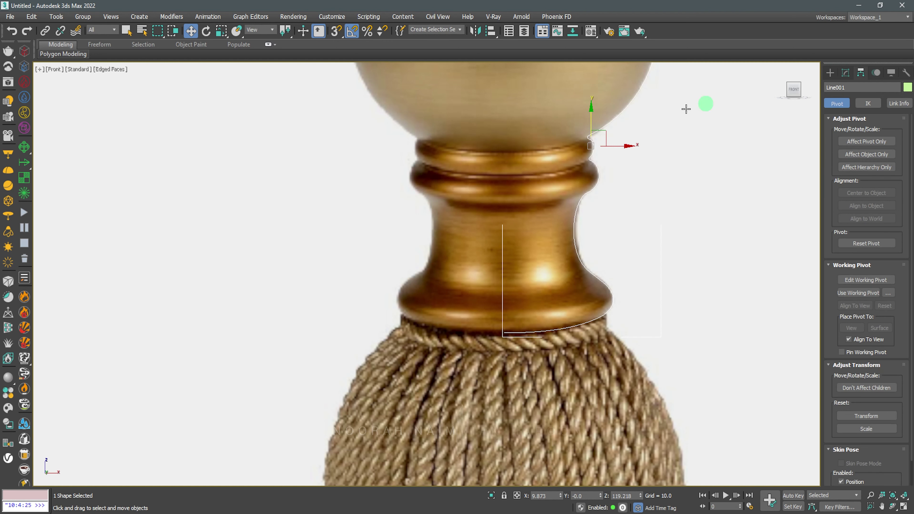
left_click(871, 144)
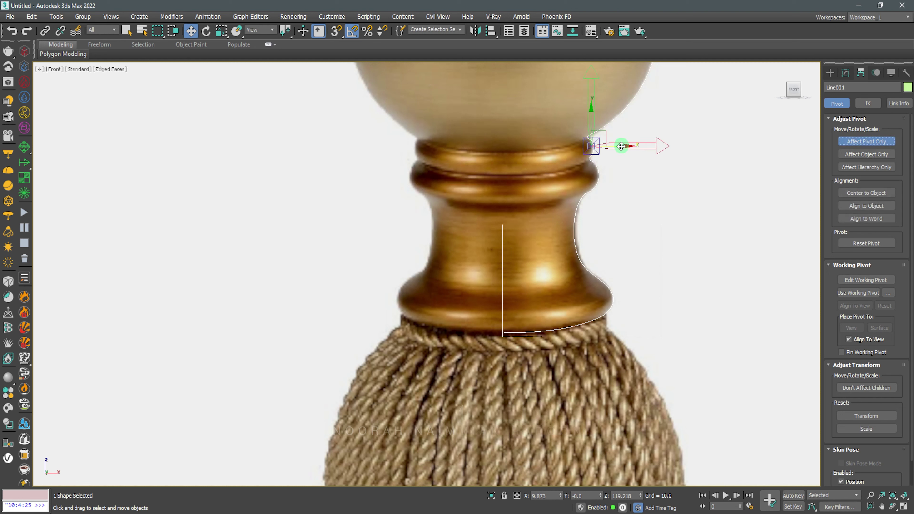
left_click_drag(622, 146, 536, 158)
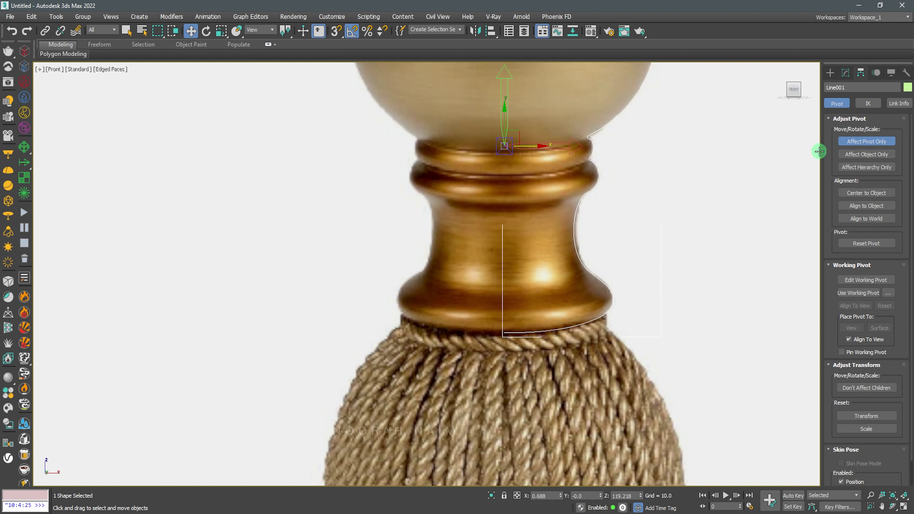
left_click(853, 141)
left_click(845, 72)
Step: Apply a Lathe modifier to the Line001 profile
left_click(900, 105)
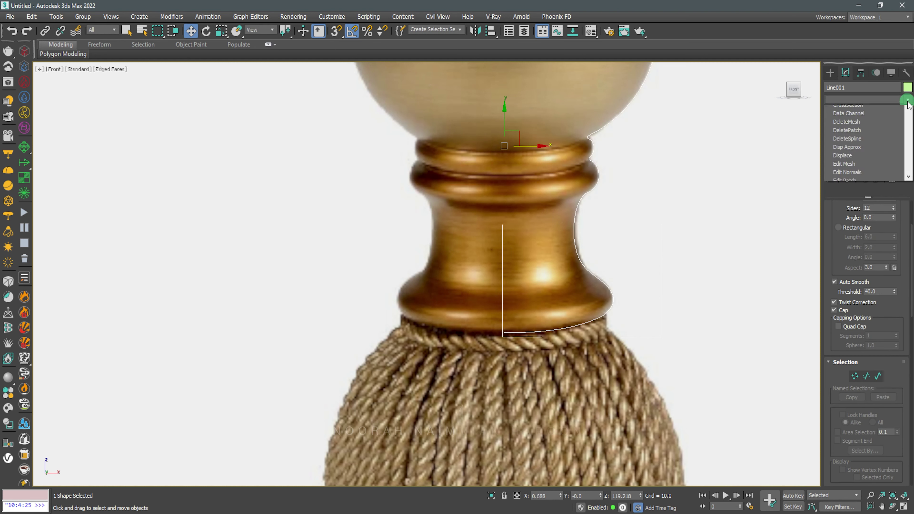
key("l")
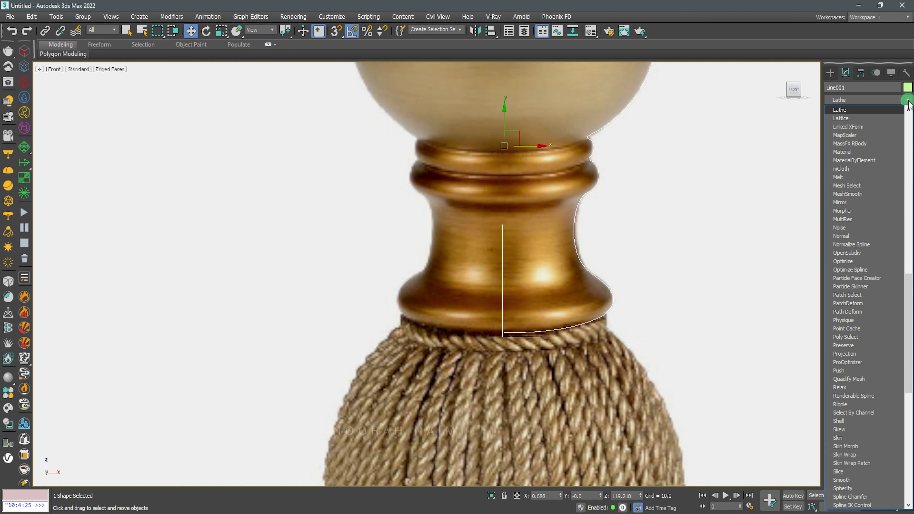
key("Return")
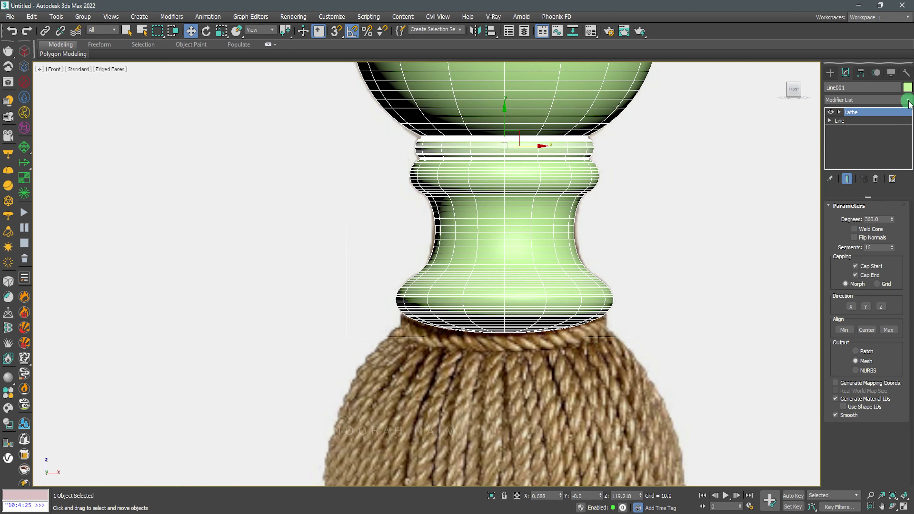
scroll(611, 159, "down", 2)
scroll(583, 216, "down", 3)
scroll(553, 261, "up", 2)
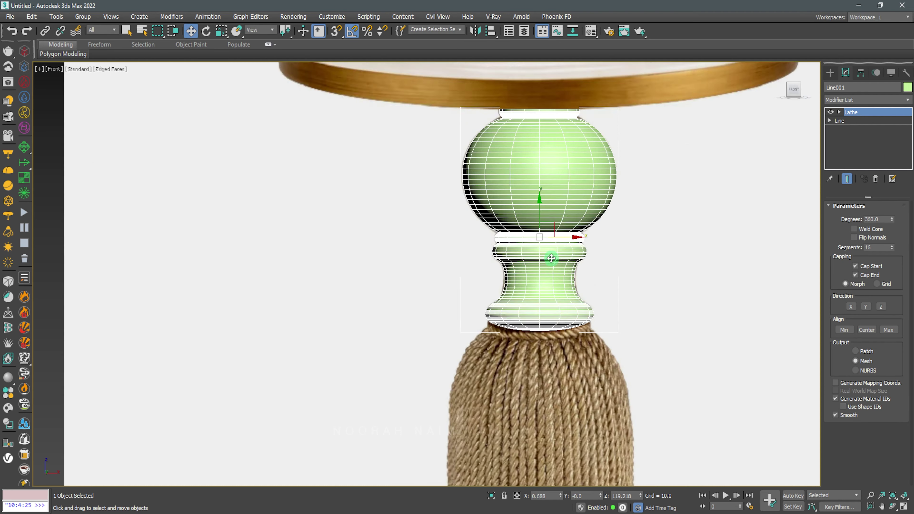
scroll(550, 256, "up", 2)
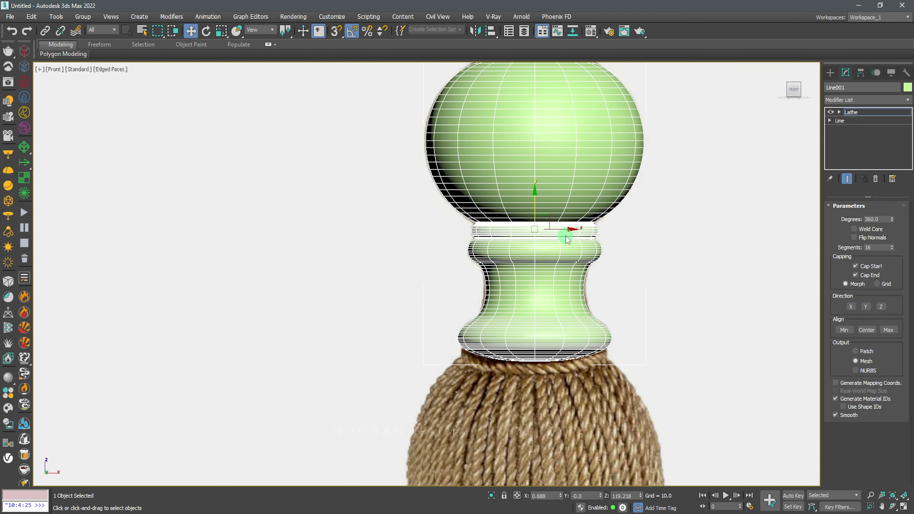
mouse_move(568, 231)
left_mouse_down()
mouse_move(579, 231)
mouse_move(567, 233)
left_mouse_up()
Step: Raise the Lathe segments from 16 to 24 and turn off Edged Faces
left_click_drag(892, 247, 893, 247)
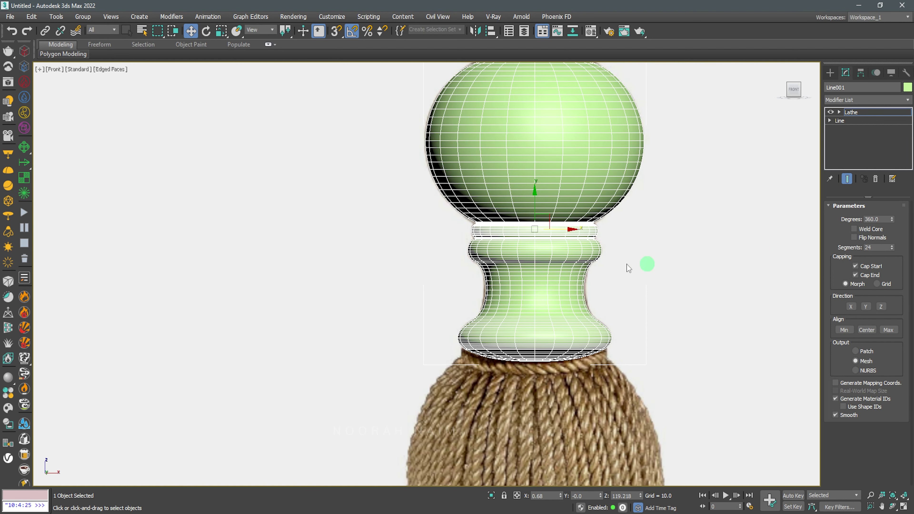
scroll(628, 268, "down", 3)
left_click(850, 113)
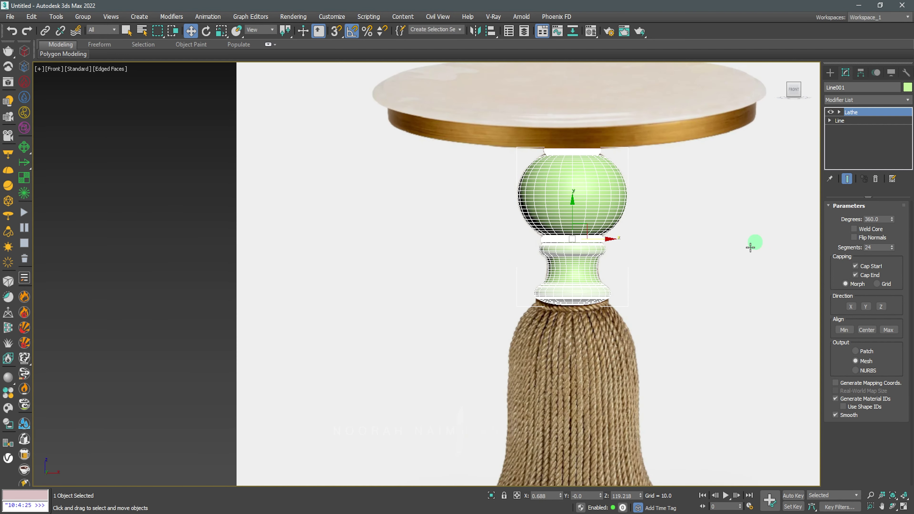
key("F4")
scroll(634, 203, "up", 3)
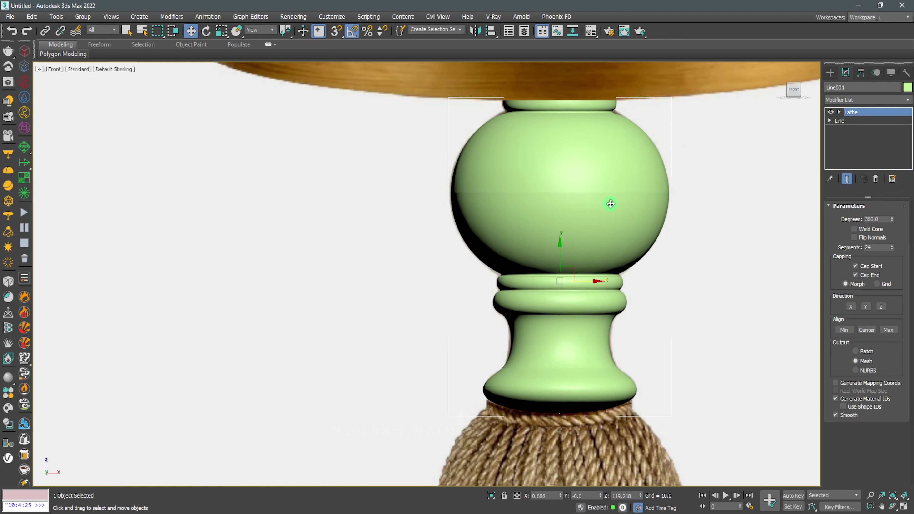
scroll(680, 192, "up", 5)
Step: Nudge Line001's top vertex slightly left in wireframe, then return to the shaded Lathe result
left_click(831, 112)
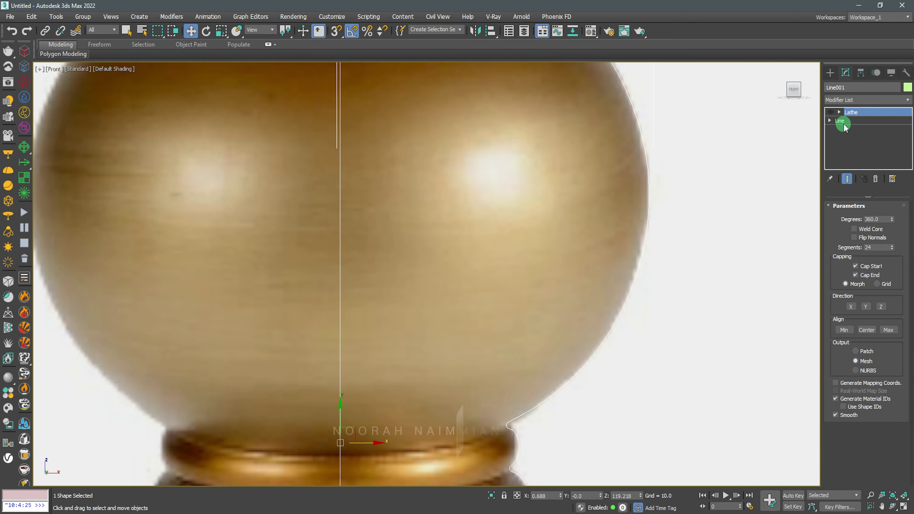
key("1")
key("F3")
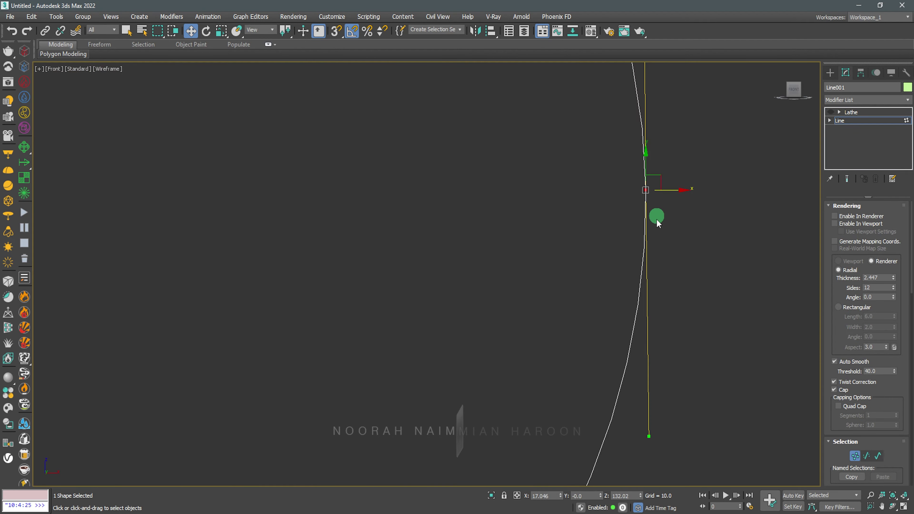
scroll(655, 216, "up", 1)
key("F3")
key("F3")
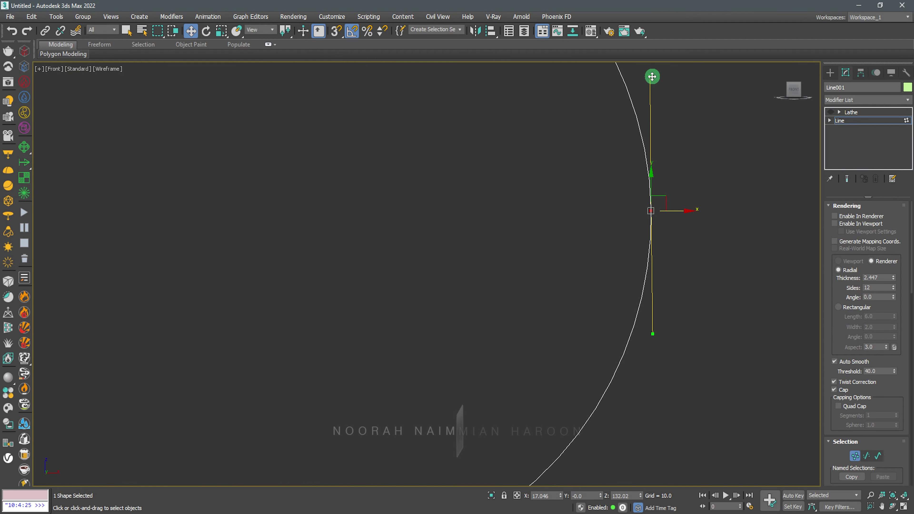
left_click_drag(652, 77, 649, 76)
left_click(664, 277)
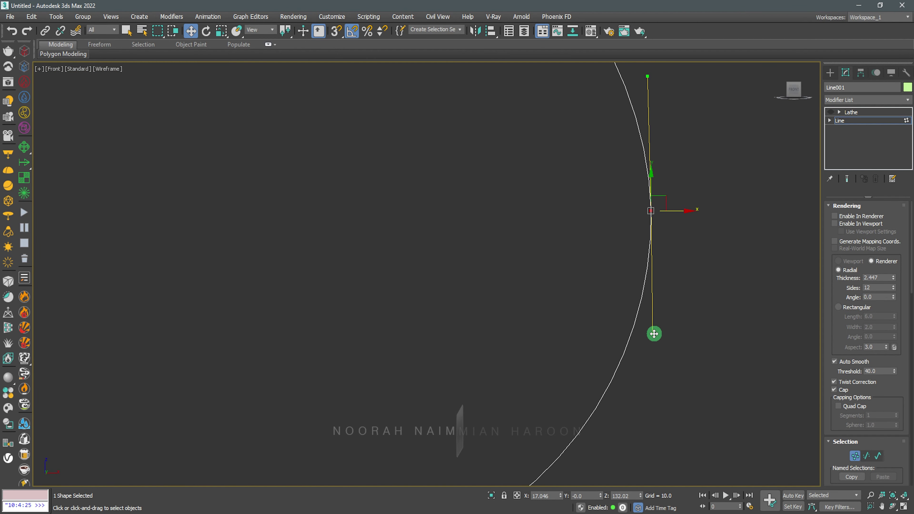
key("F3")
left_click(830, 117)
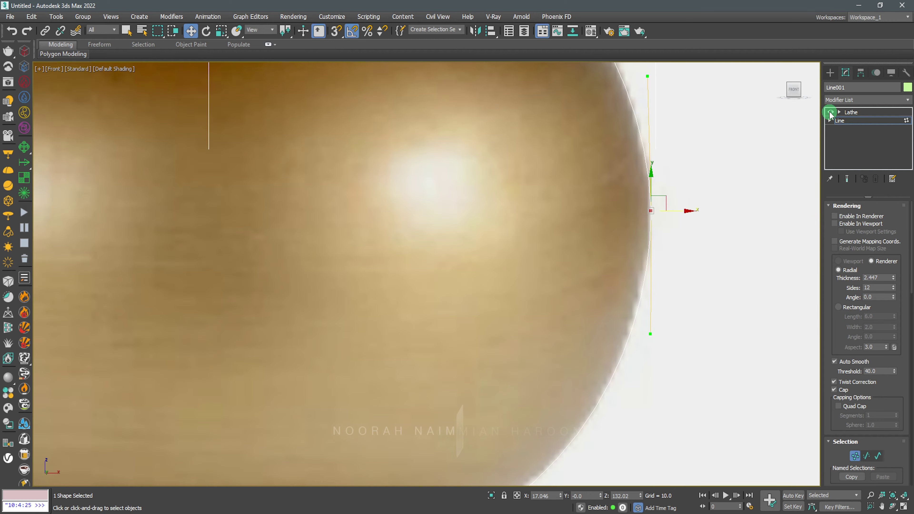
left_click(843, 115)
scroll(666, 245, "down", 3)
Step: Convert the lathed stem to an Editable Poly from its right-click menu
scroll(616, 255, "down", 3)
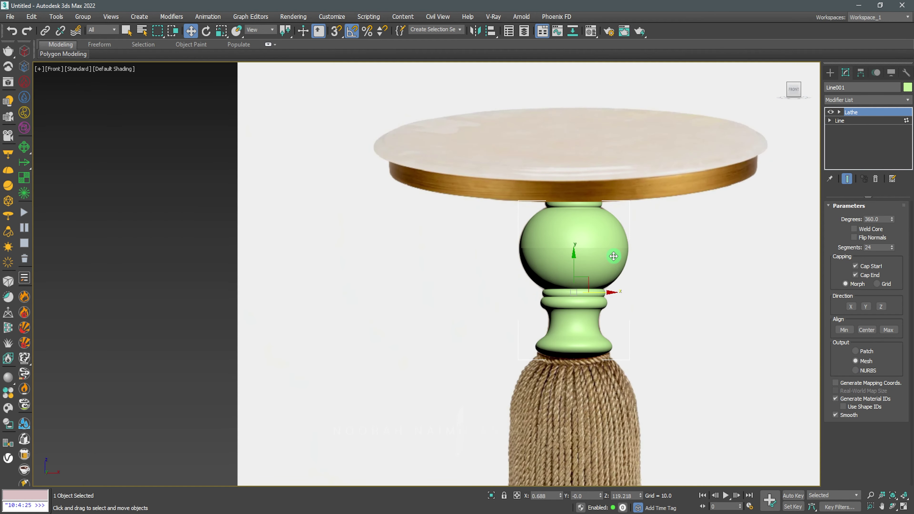
scroll(629, 253, "up", 4)
scroll(611, 231, "up", 2)
right_click(591, 208)
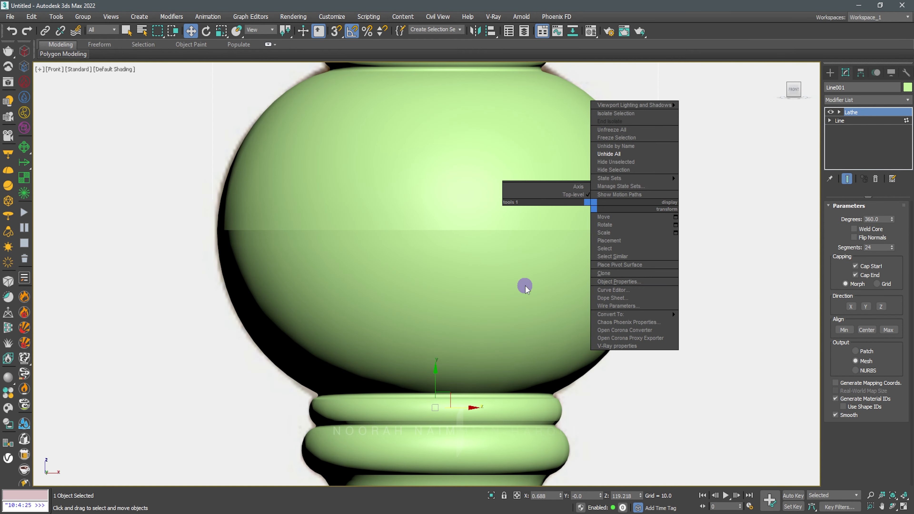
scroll(524, 288, "down", 3)
middle_click_drag(524, 288, 568, 255)
right_click(608, 200)
left_click(741, 322)
scroll(623, 214, "up", 3)
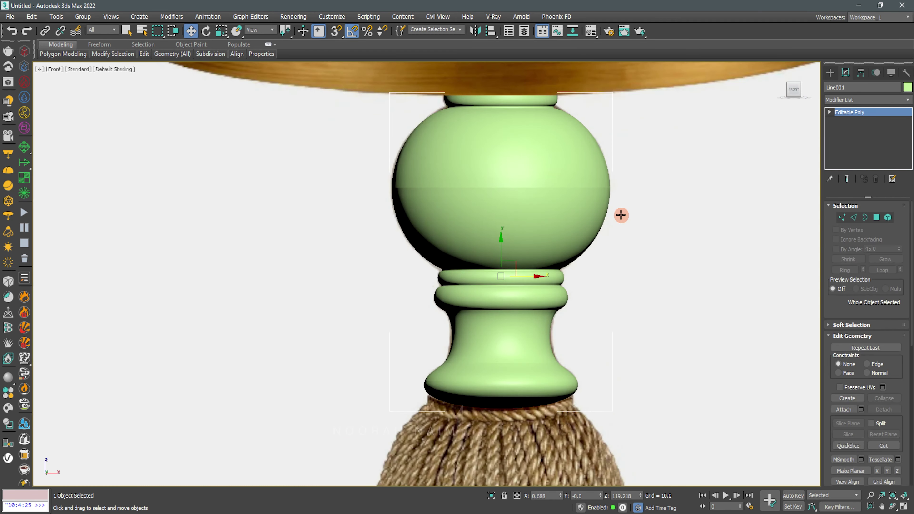
key("F4")
Step: Select an edge loop on the stem's ball in Edge mode, then clear it and hide edged faces
scroll(591, 188, "up", 3)
left_click(847, 218)
left_click(662, 198)
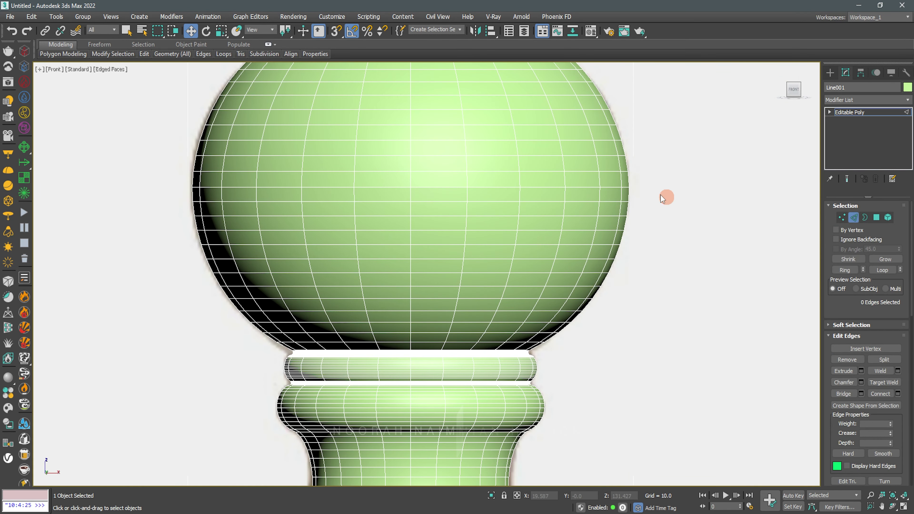
left_click(612, 190)
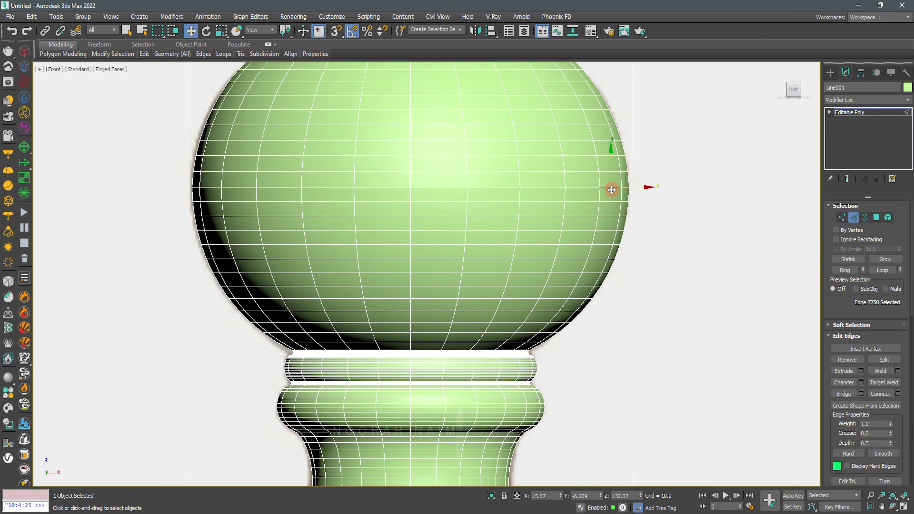
left_click(883, 270)
left_click(693, 181)
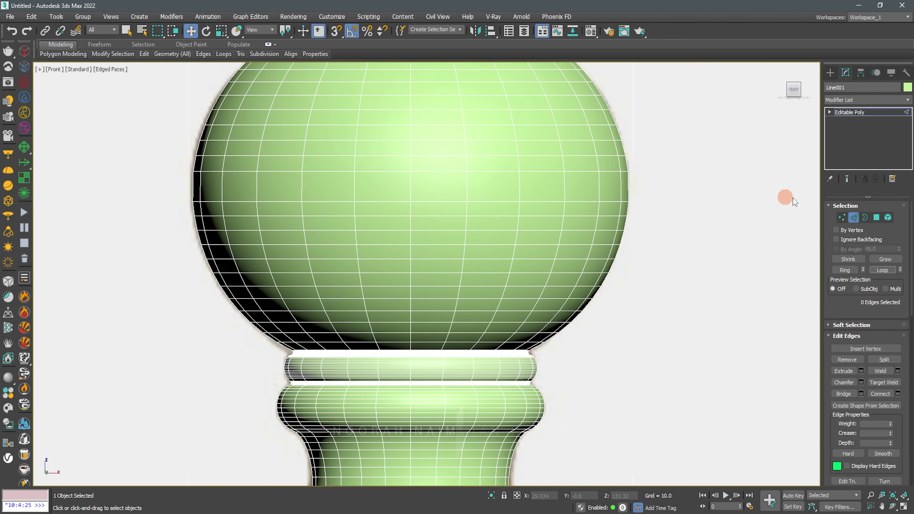
left_click(853, 217)
left_click(751, 196)
key("F4")
Step: Draw a Helix spline beside the tasseled stem
scroll(582, 210, "down", 5)
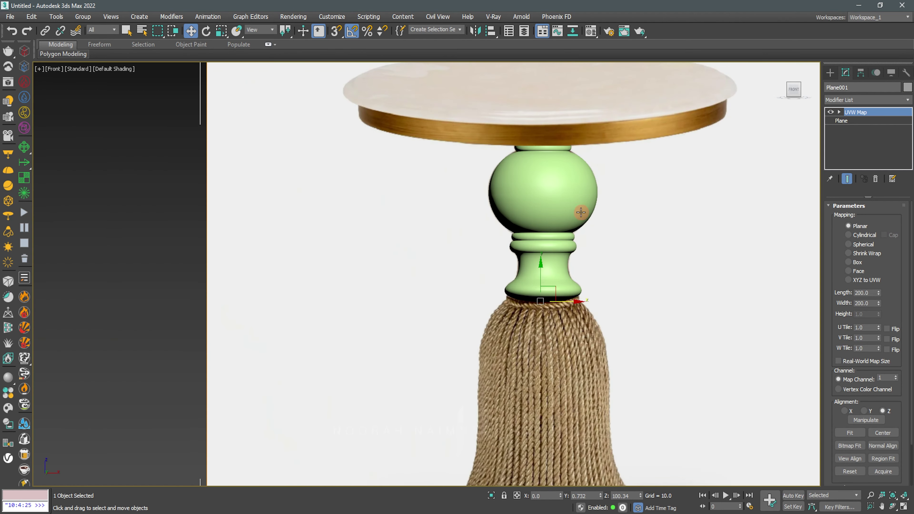
scroll(583, 190, "down", 3)
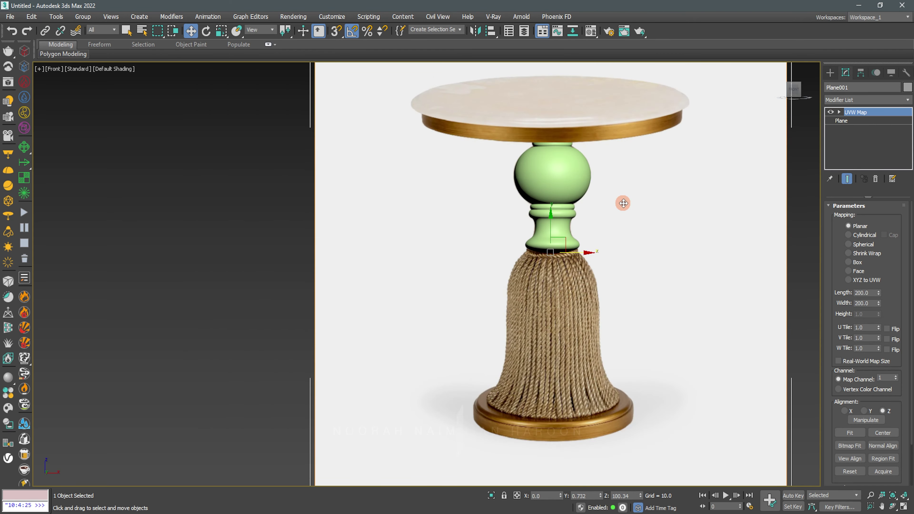
scroll(598, 214, "up", 3)
scroll(554, 187, "up", 3)
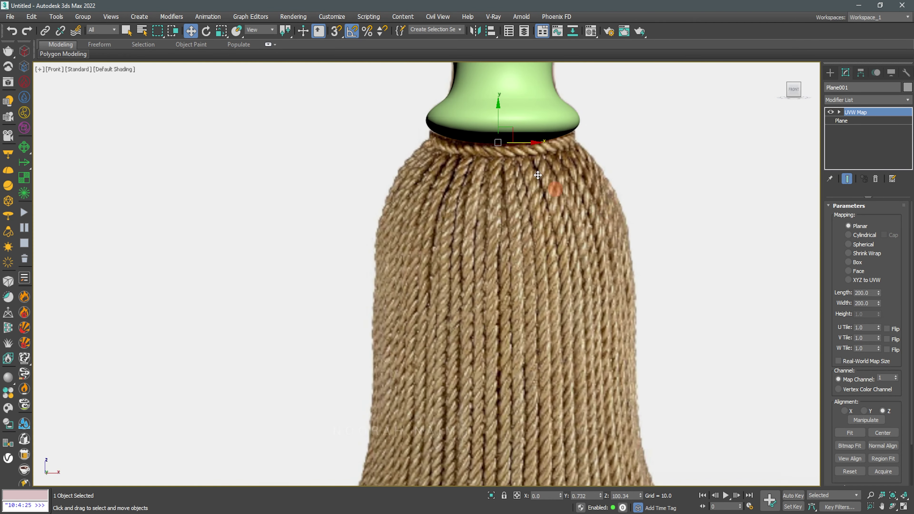
scroll(612, 180, "down", 2)
left_click(827, 74)
scroll(670, 242, "down", 3)
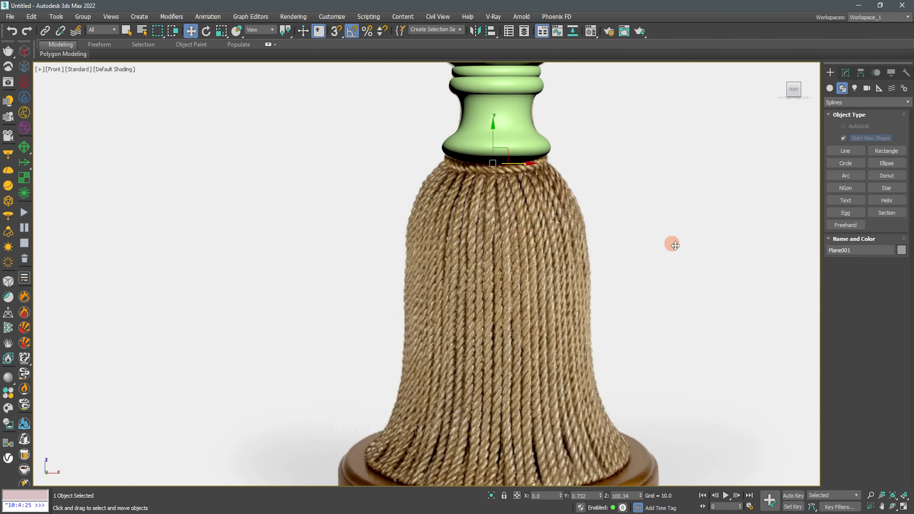
scroll(720, 248, "down", 3)
left_click(876, 200)
scroll(669, 386, "down", 2)
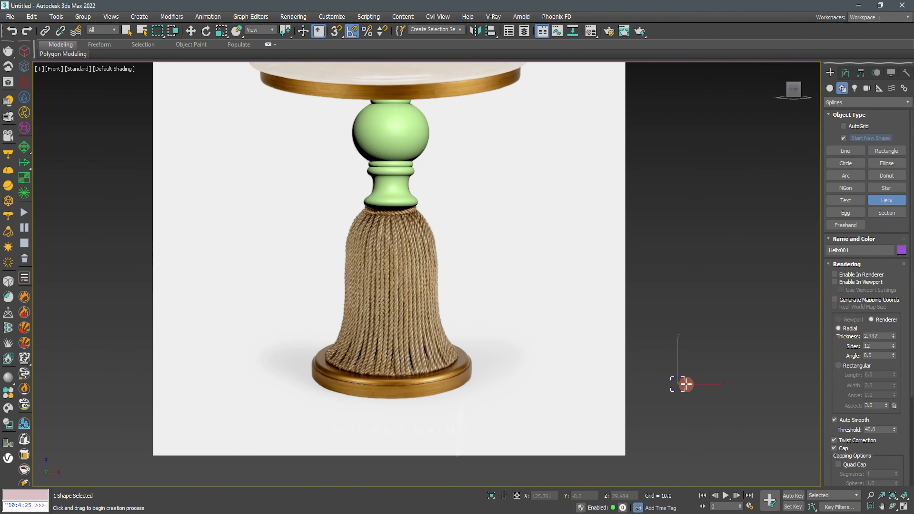
middle_click_drag(693, 369, 708, 339, "alt")
Step: Rotate the helix about X to about -85° and check it in Top and Front views
key("e")
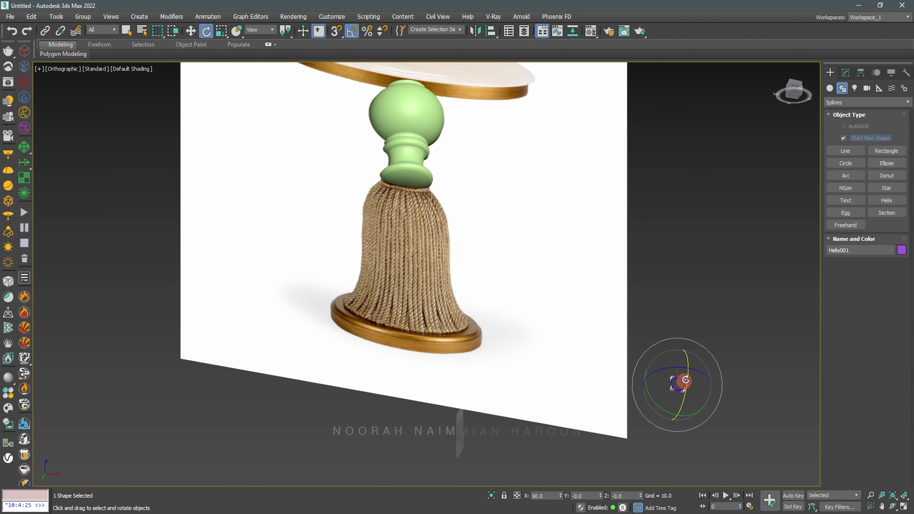
left_click_drag(692, 362, 692, 347)
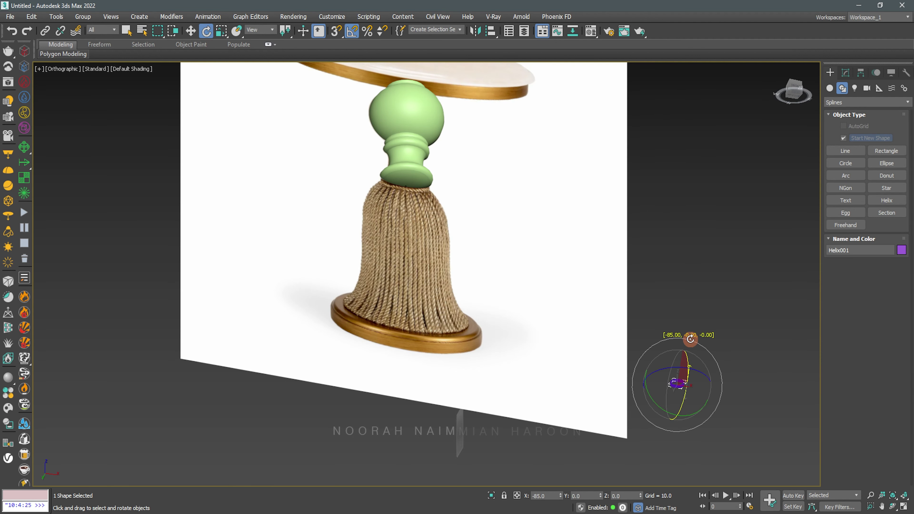
key("t")
key("F3")
scroll(577, 358, "down", 5)
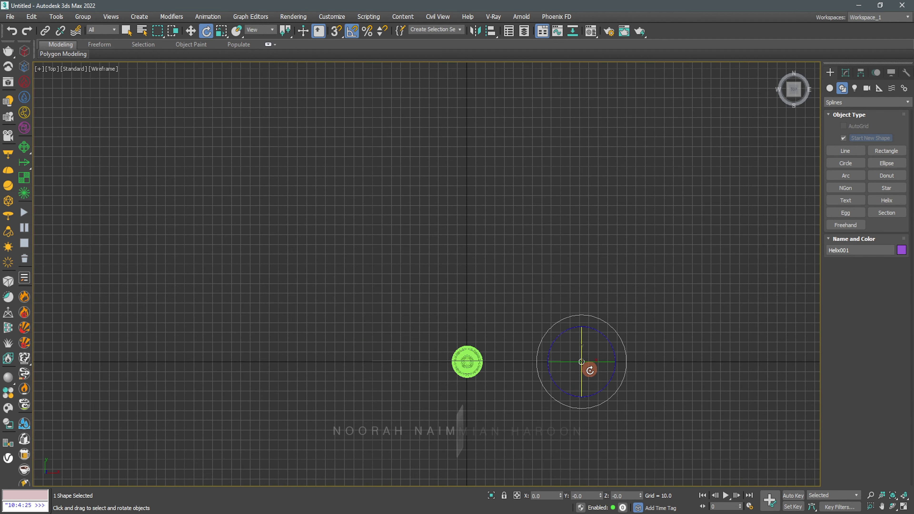
scroll(577, 393, "up", 2)
key("f")
scroll(577, 392, "down", 5)
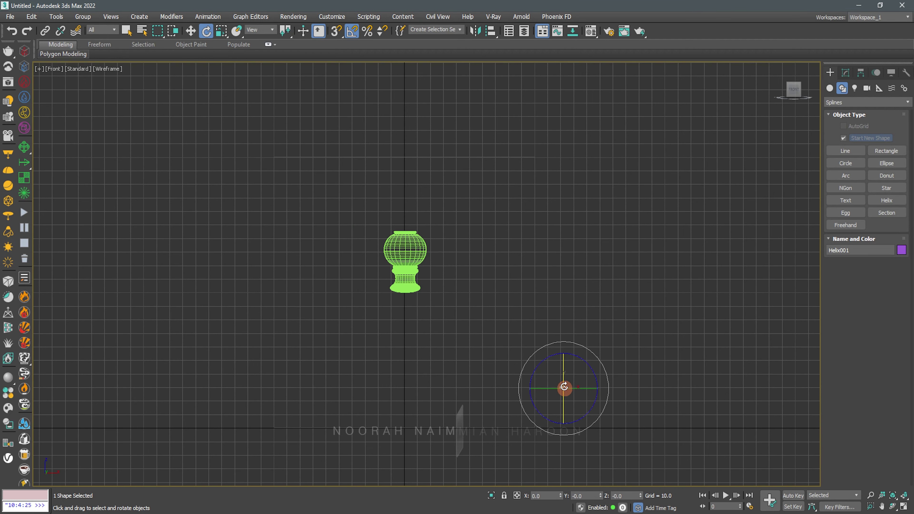
key("F3")
scroll(554, 377, "up", 3)
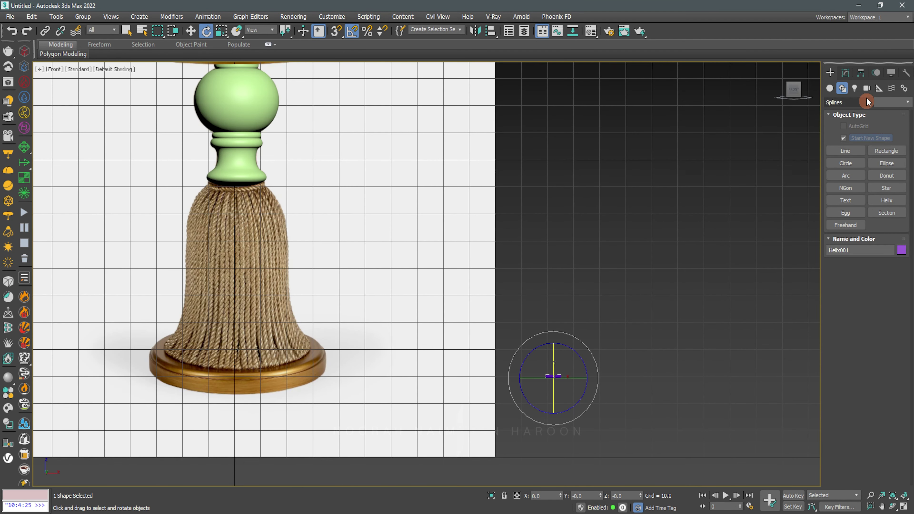
Step: Raise the helix height to 55.84 and set its object colour to grey
left_click(845, 72)
scroll(903, 324, "down", 2)
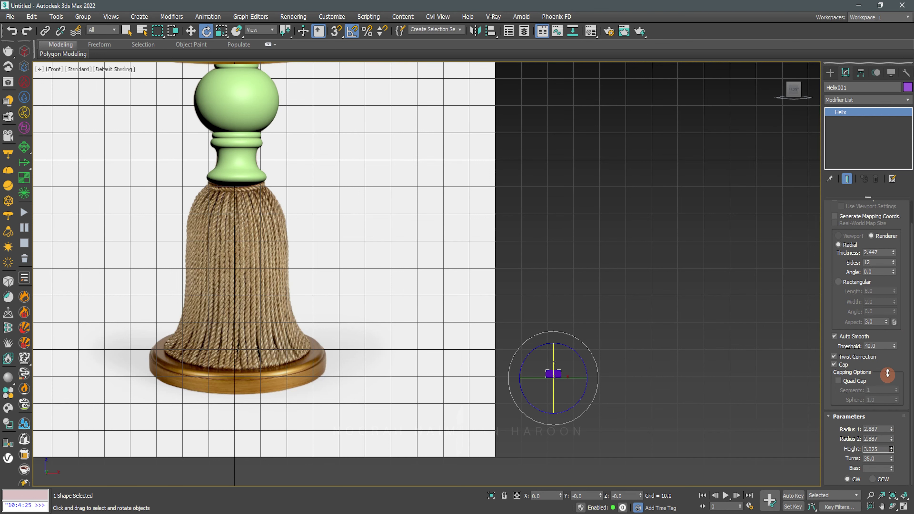
left_click_drag(891, 452, 884, 255)
key("g")
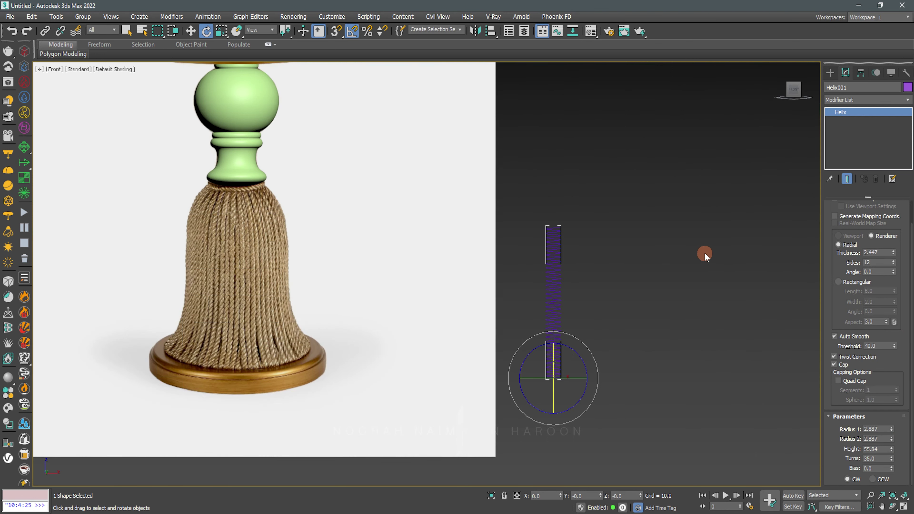
left_click(908, 87)
left_click(669, 219)
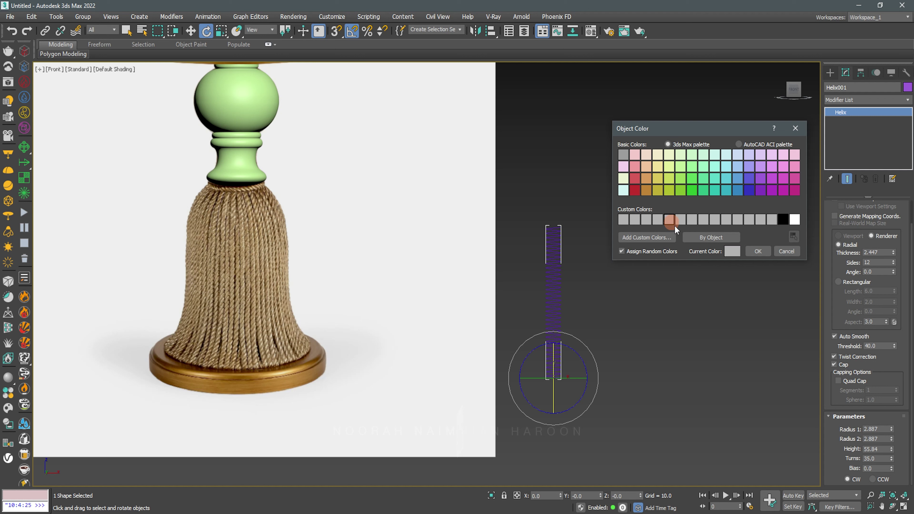
left_click(756, 251)
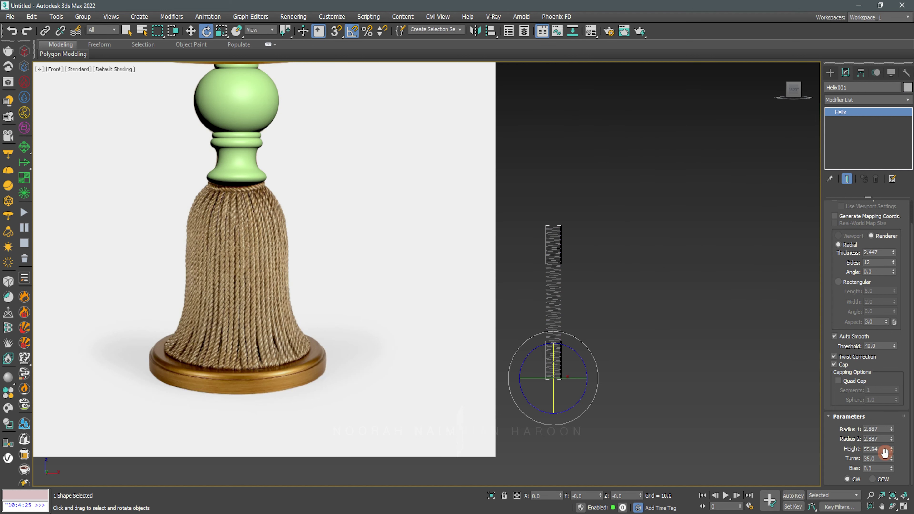
Step: Enable the helix in the viewport as a tube and stretch its height to 167.308
left_click_drag(892, 450, 866, 369)
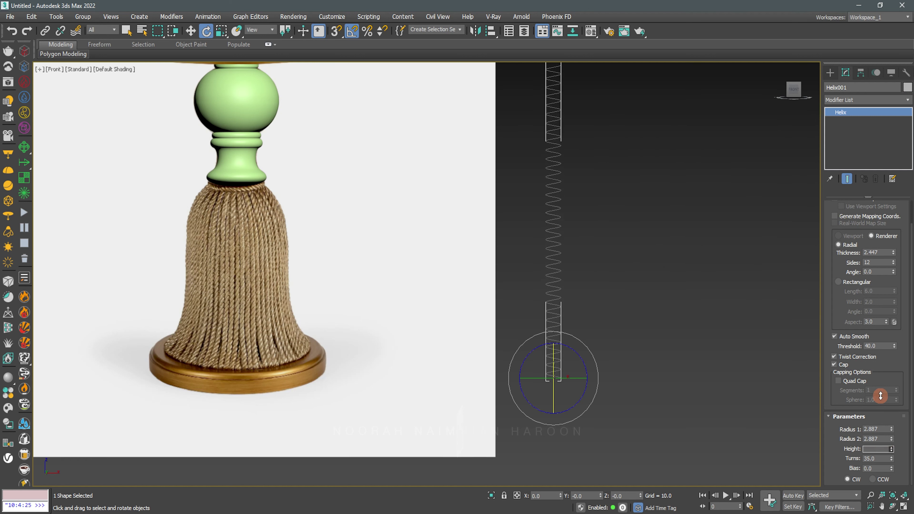
scroll(839, 248, "up", 1)
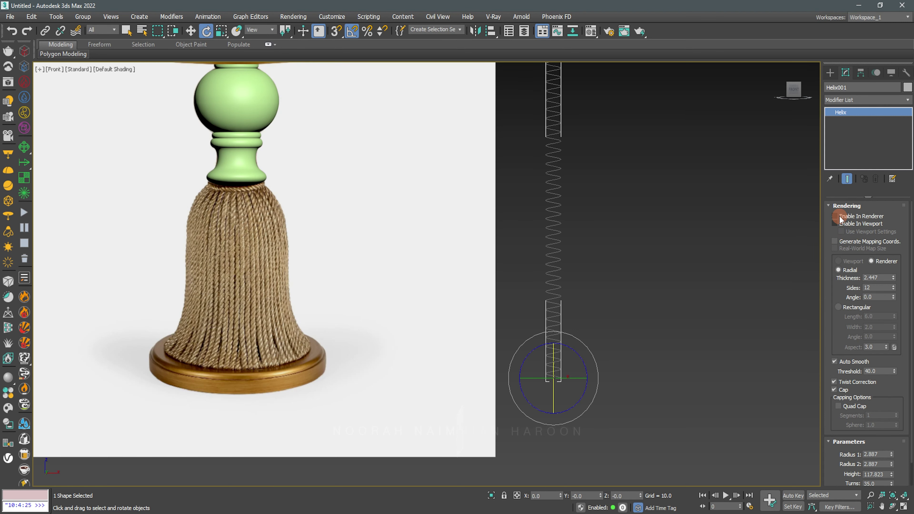
left_click(837, 225)
scroll(571, 322, "up", 3)
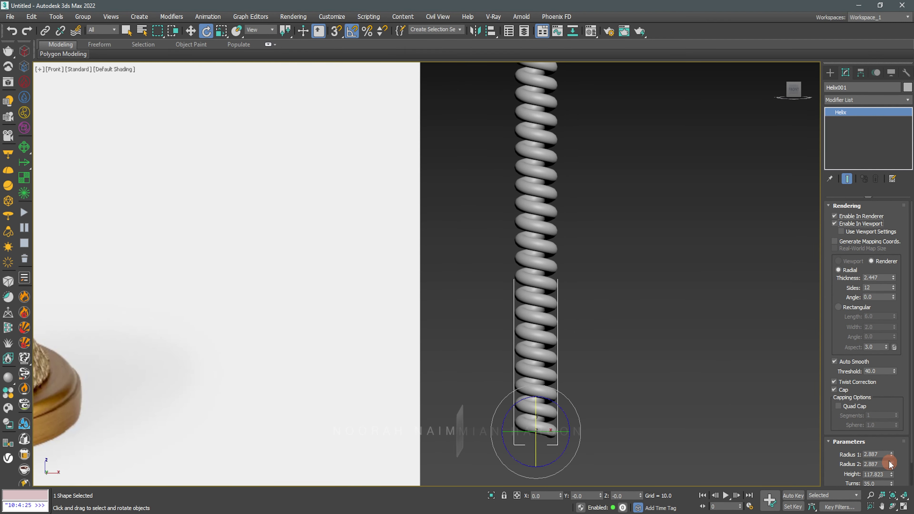
left_click_drag(890, 476, 889, 411)
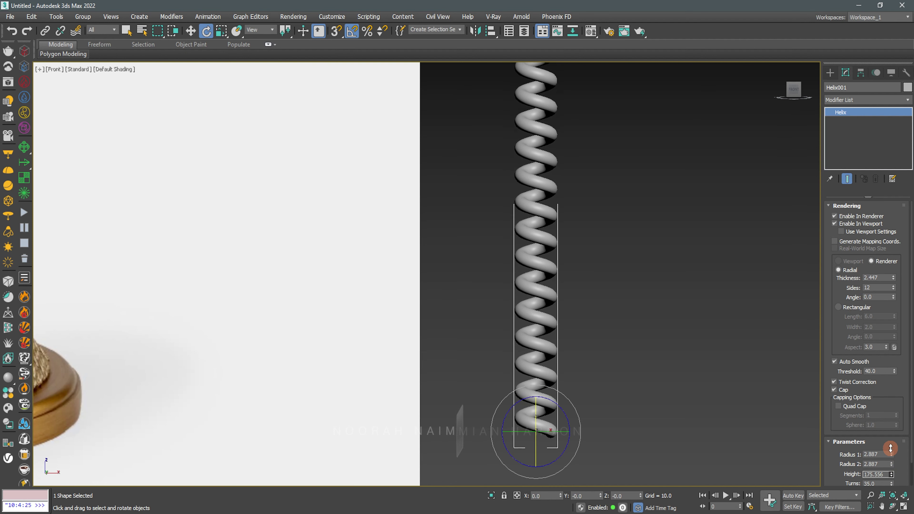
Step: Shift-drag the helix upward to clone it as Helix002
key("w")
scroll(624, 391, "up", 3)
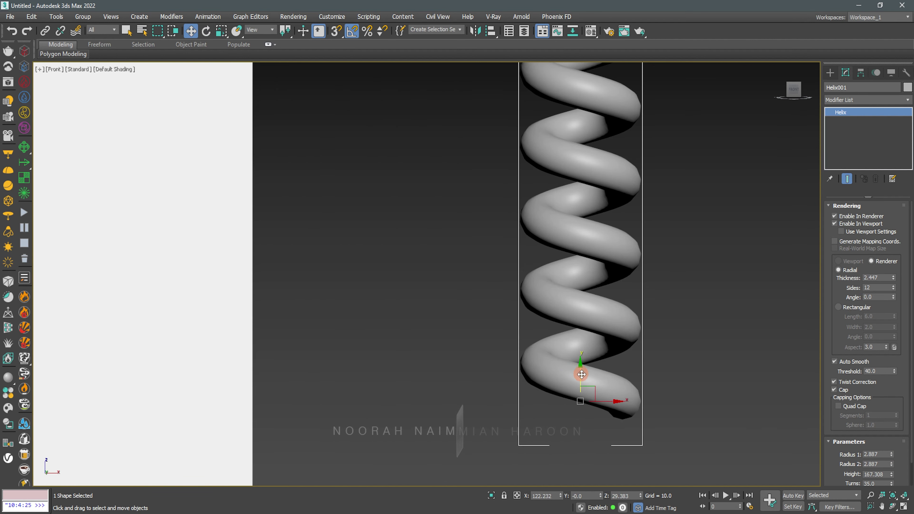
left_click_drag(586, 373, 587, 339, "shift")
left_click(458, 305)
scroll(464, 307, "down", 5)
Step: Set the helix's Radius 1 and Radius 2 both to 1.0
middle_click_drag(464, 307, 575, 325)
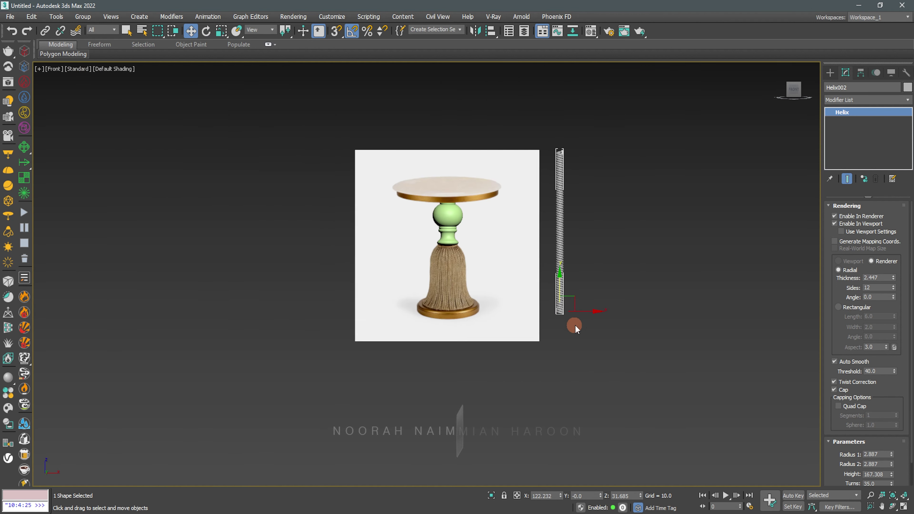
left_click(571, 282)
scroll(571, 282, "up", 3)
scroll(555, 347, "up", 3)
left_click(552, 329)
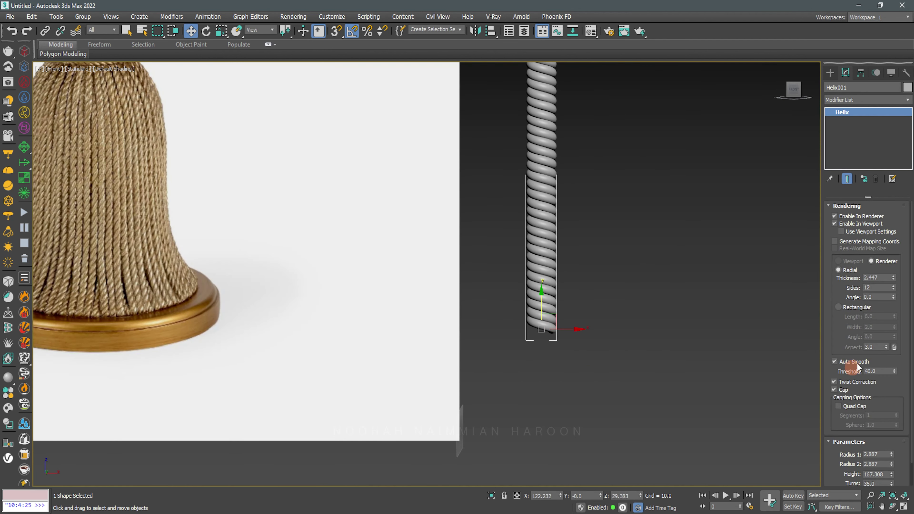
type("1")
key("Return")
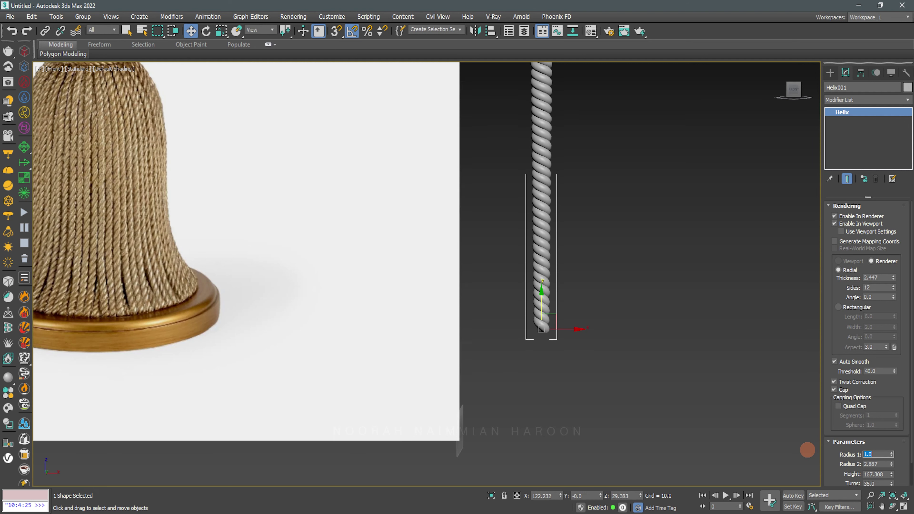
left_click(881, 464)
type("1")
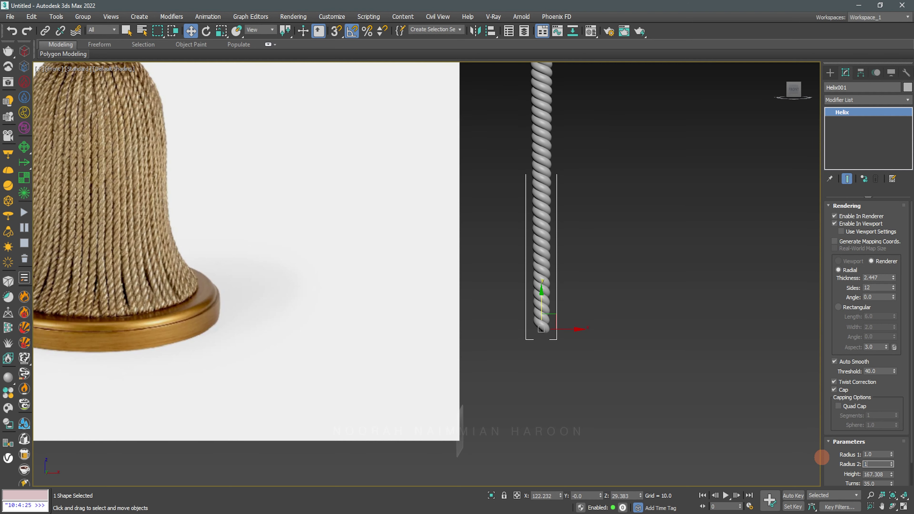
key("Return")
scroll(572, 347, "down", 5)
Step: Convert both helix strands to an Editable Poly
left_click(576, 346)
scroll(554, 292, "up", 2)
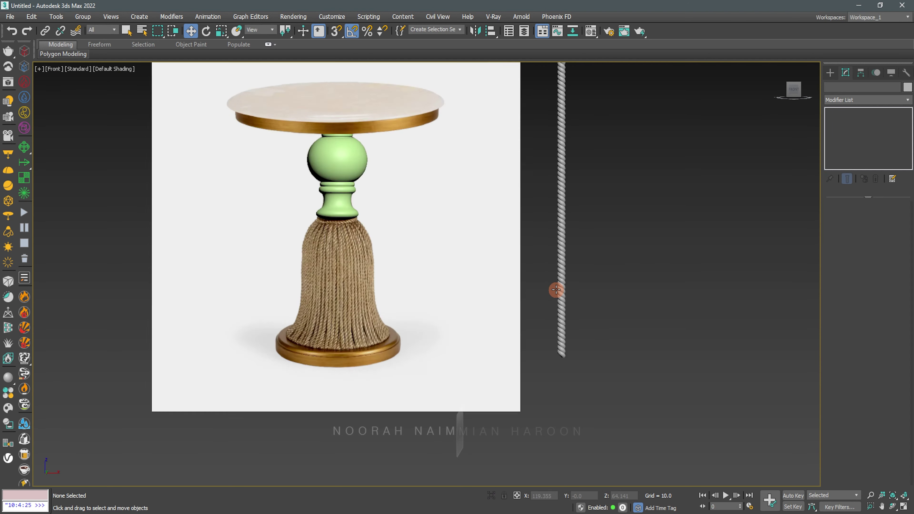
scroll(590, 345, "up", 2)
left_click(548, 331)
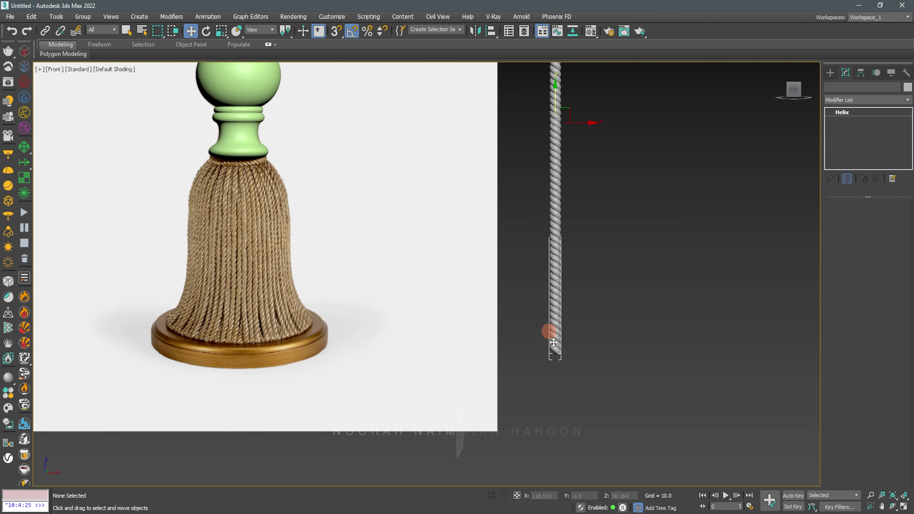
scroll(556, 299, "up", 3)
right_click(558, 275)
left_click(683, 395)
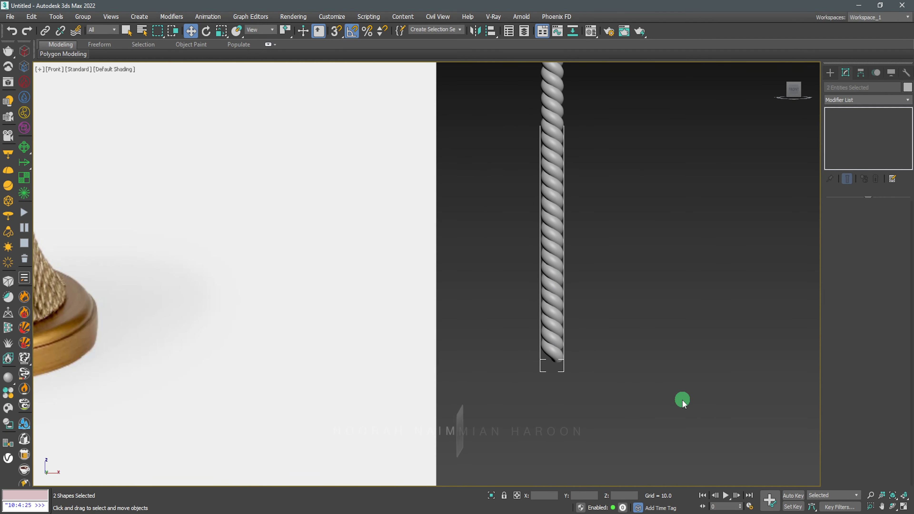
Step: Attach the helix copy to Helix001, forming one twisted rope strand
scroll(557, 355, "up", 4)
left_click(557, 355)
left_click(843, 410)
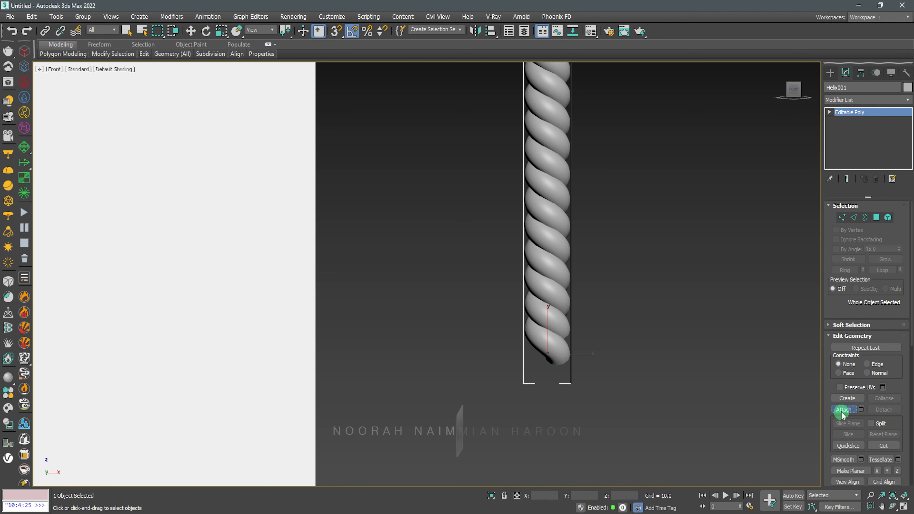
key("F4")
scroll(578, 331, "down", 5)
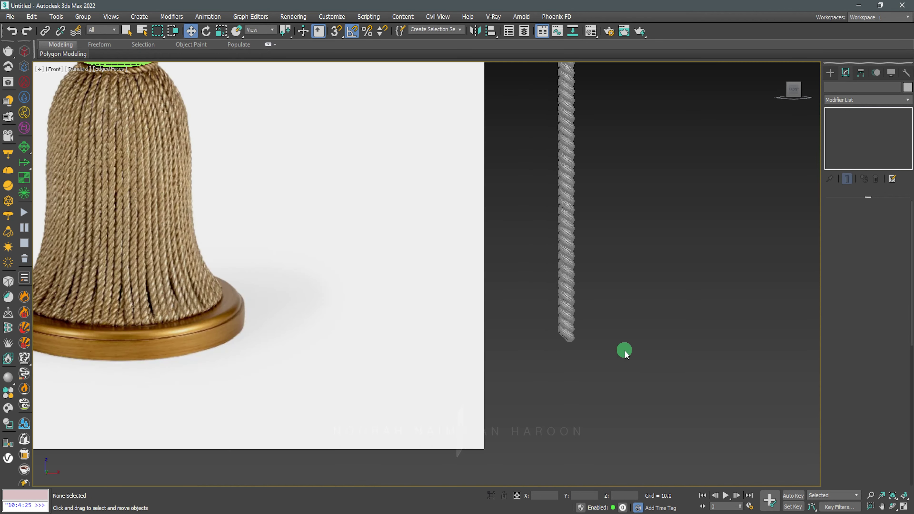
key("w")
key("F4")
middle_click_drag(580, 314, 632, 316)
scroll(520, 255, "down", 3)
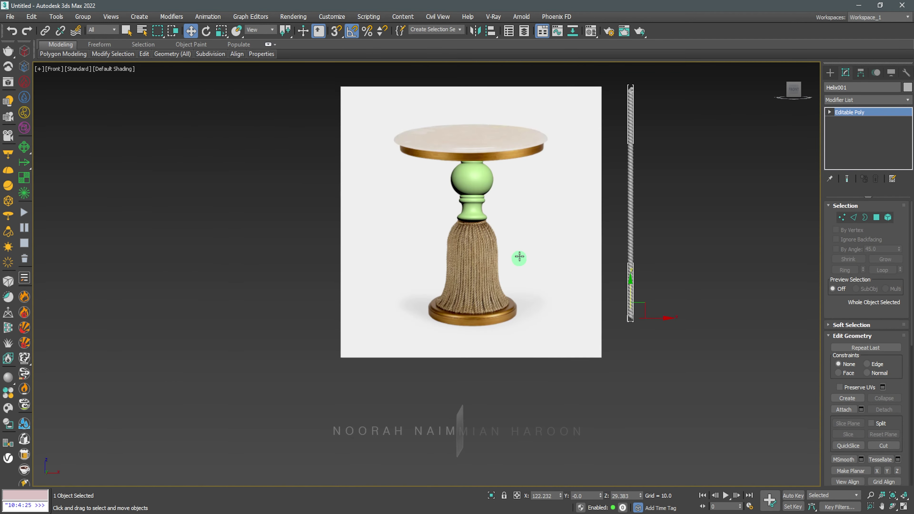
scroll(541, 217, "up", 4)
scroll(545, 227, "up", 3)
scroll(545, 227, "up", 3)
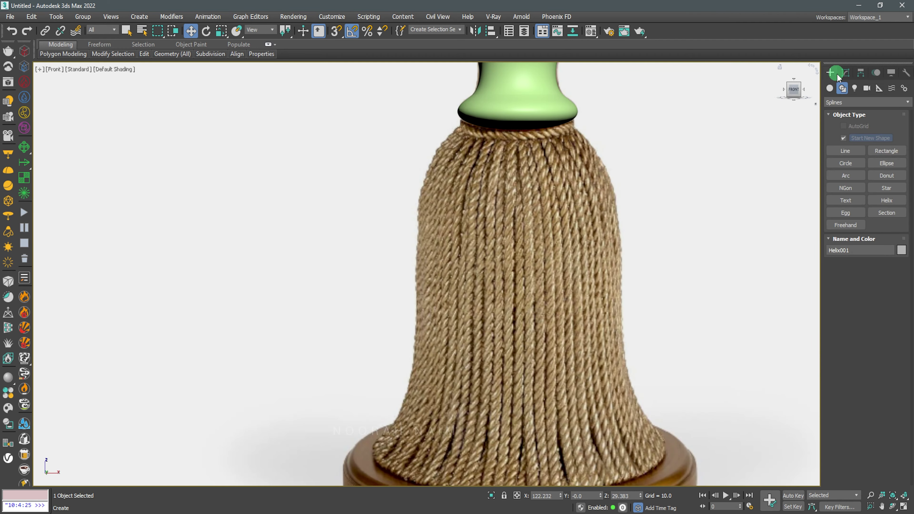
Step: Pick the Line tool and stop new lines rendering as thick tubes
left_click(830, 73)
left_click(846, 151)
scroll(604, 151, "up", 1)
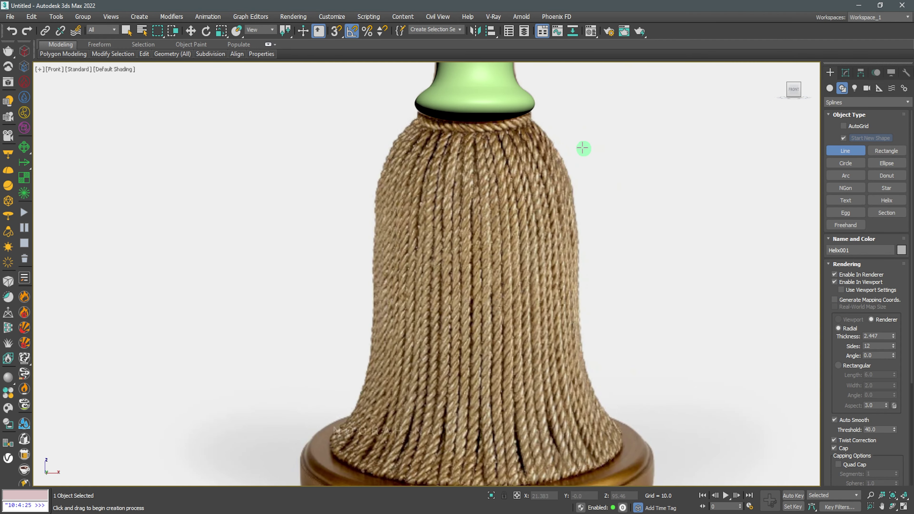
scroll(566, 137, "up", 2)
left_click(521, 120)
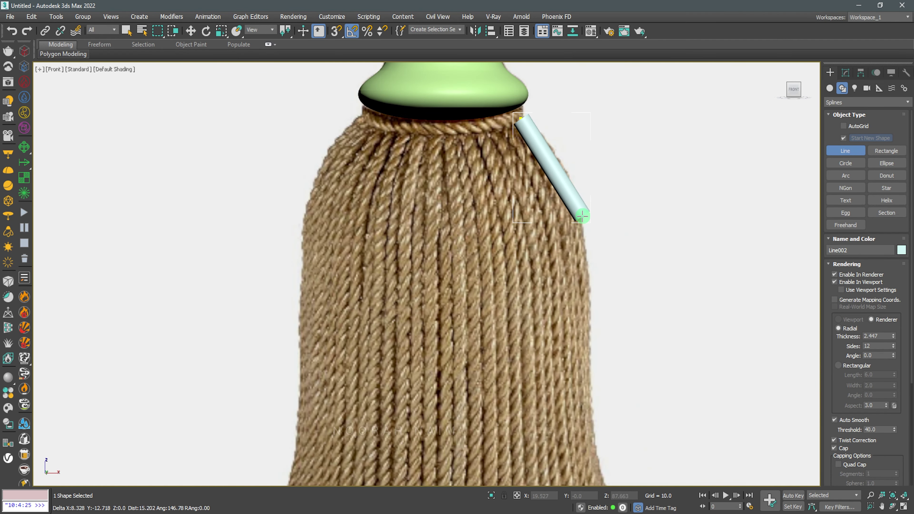
right_click(582, 215)
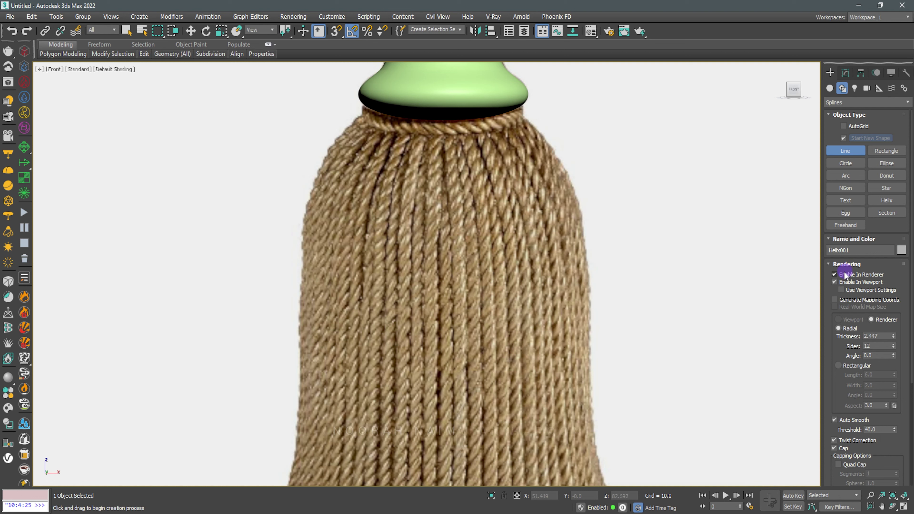
left_click(834, 283)
Step: Draw Line002 down the tassel's outer edge from the top to the base
left_click(522, 120)
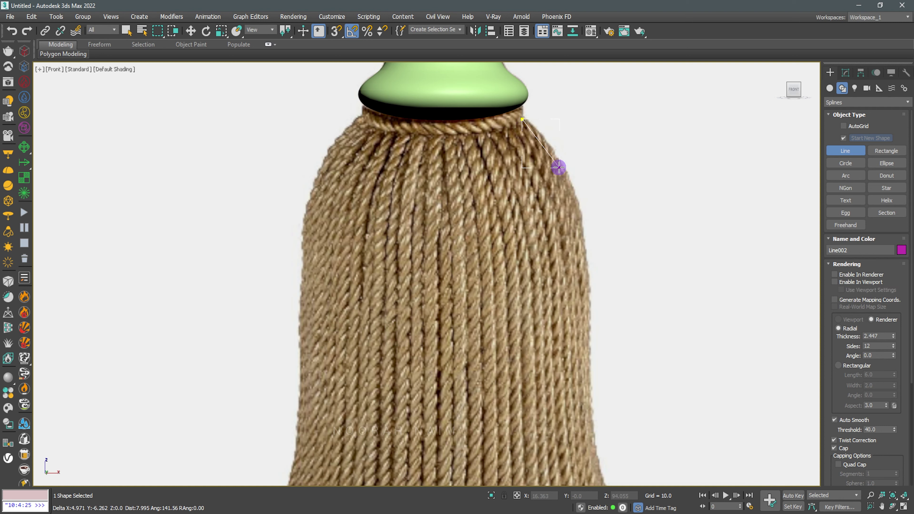
left_click(582, 226)
middle_click_drag(603, 300, 587, 259)
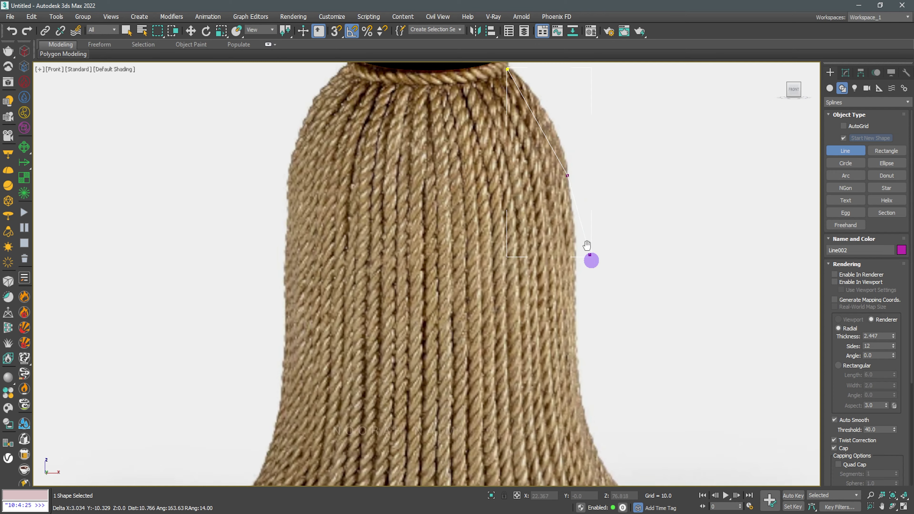
middle_click_drag(583, 349, 570, 298)
key("F3")
key("F3")
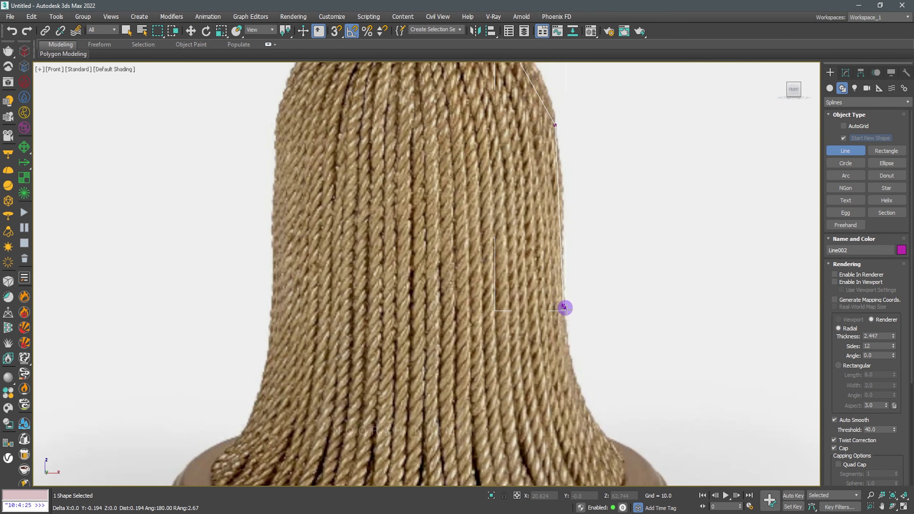
scroll(573, 309, "down", 5)
scroll(590, 345, "up", 5)
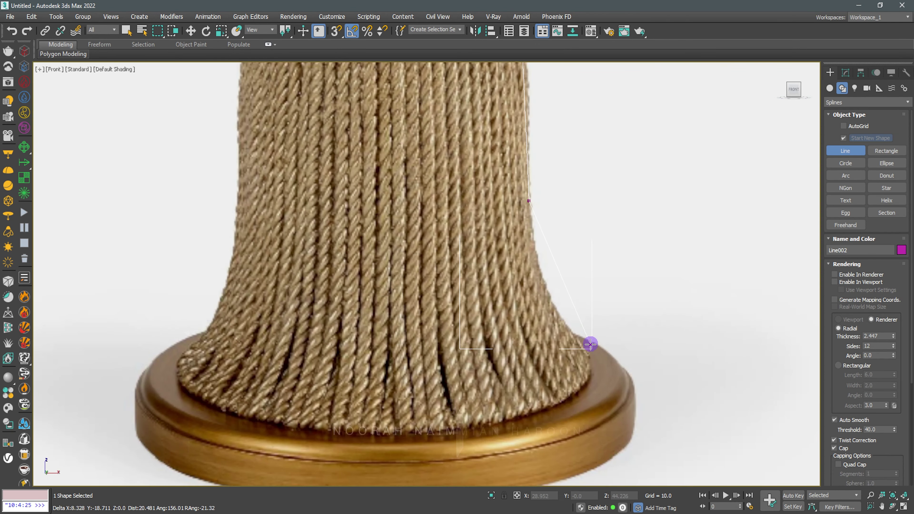
left_click(590, 356)
scroll(611, 324, "down", 3)
right_click(602, 219)
right_click(568, 194)
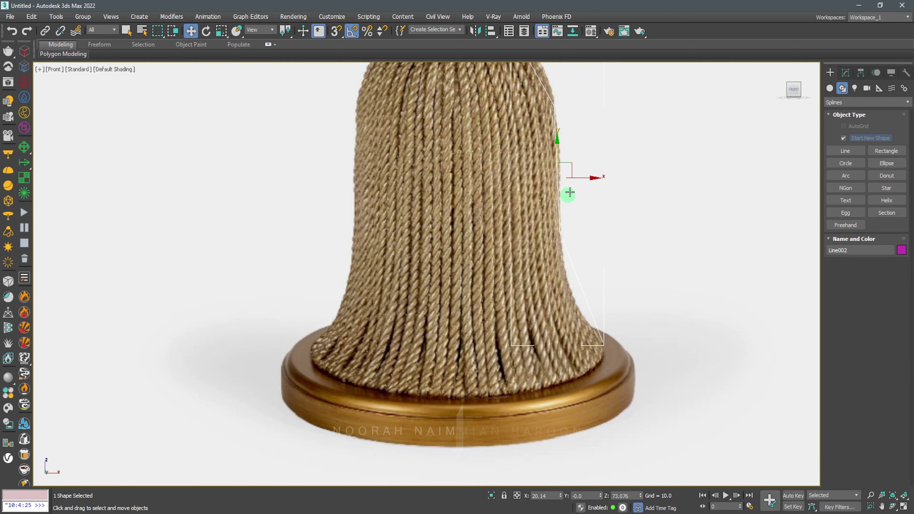
scroll(570, 193, "down", 3)
right_click(573, 202)
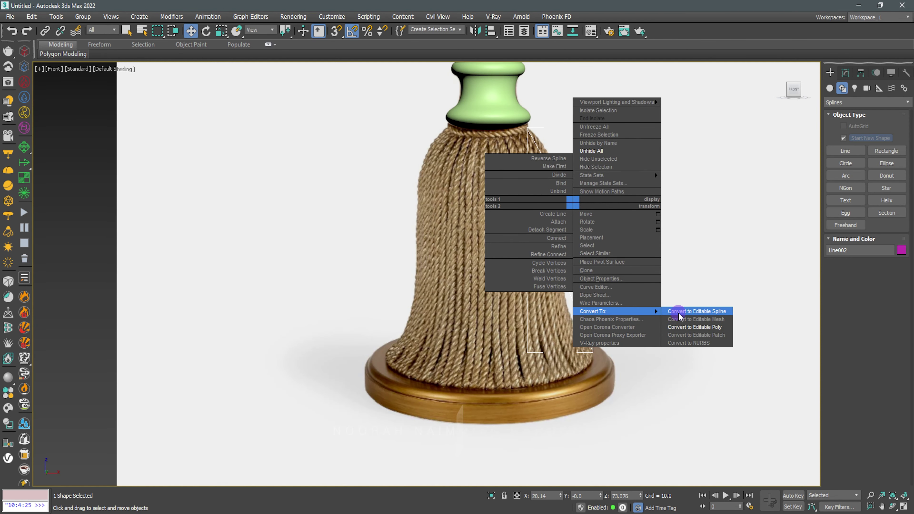
Step: Convert the line to an Editable Spline and make all four vertices Bezier
left_click(679, 312)
middle_click_drag(731, 250, 680, 285)
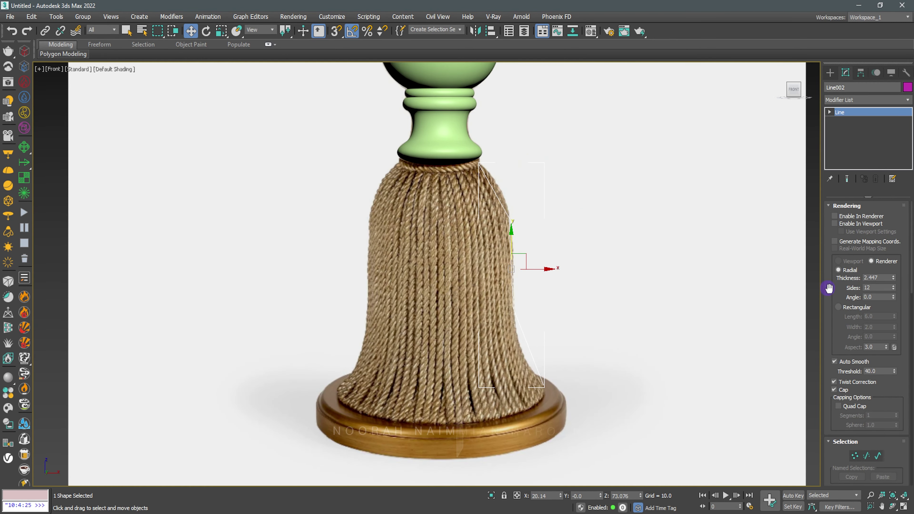
scroll(829, 288, "down", 3)
scroll(828, 288, "down", 2)
left_click(855, 264)
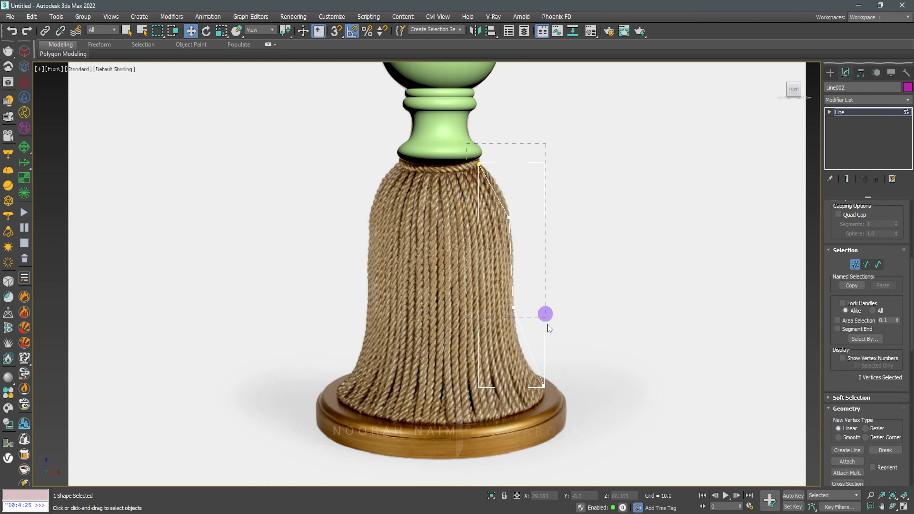
left_click_drag(547, 325, 546, 318)
right_click(517, 259)
left_click(500, 188)
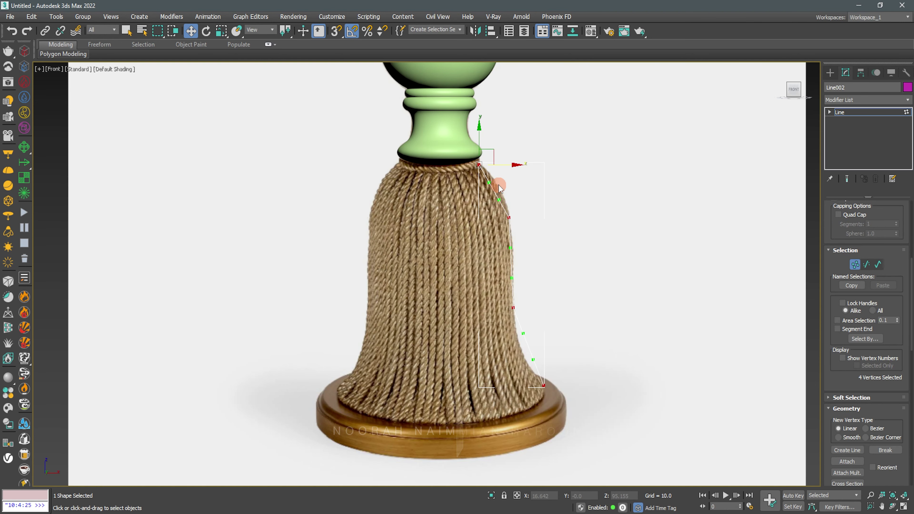
Step: Adjust the Bezier handles so the curve follows the tassel's bulge and flared base
scroll(496, 162, "up", 5)
left_click_drag(452, 213, 485, 194)
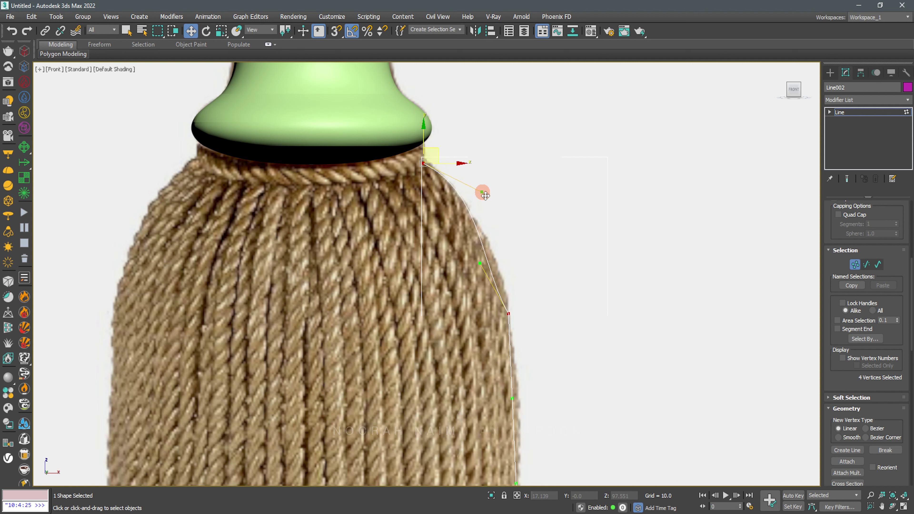
left_click_drag(481, 265, 496, 262)
left_click_drag(482, 191, 475, 194)
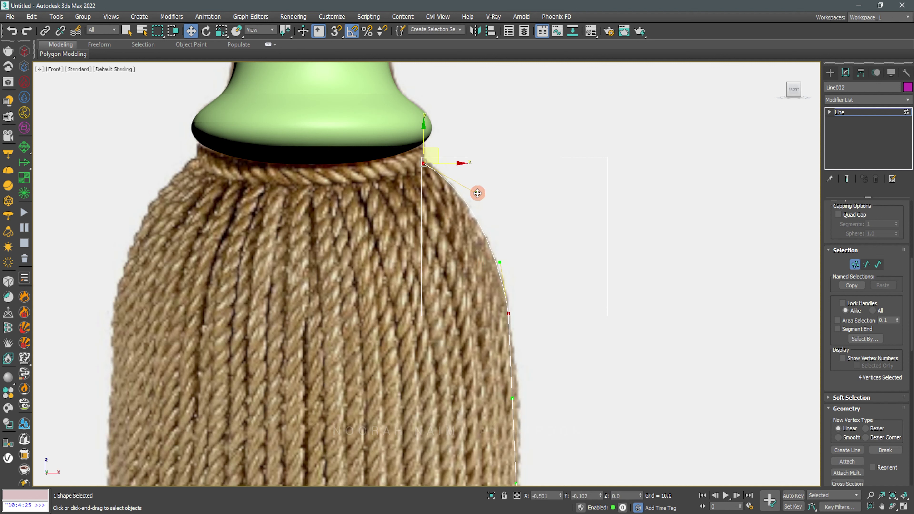
middle_click_drag(502, 275, 499, 282)
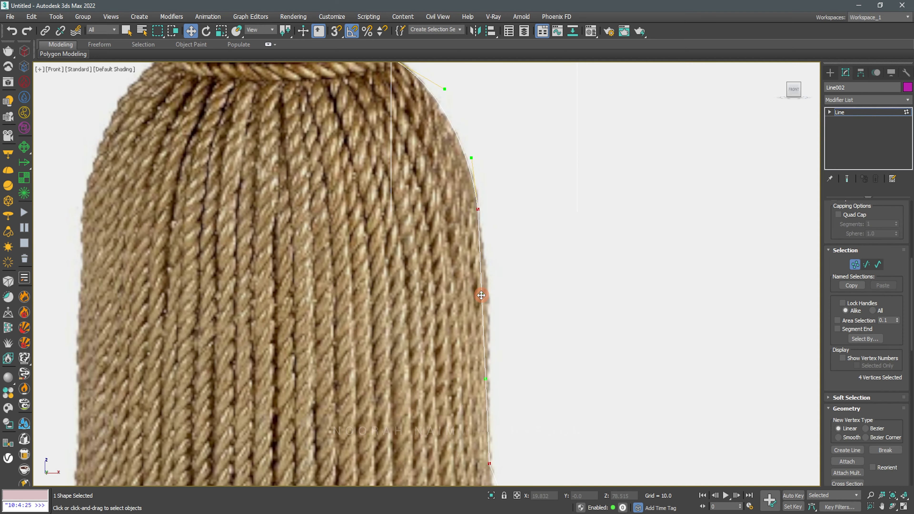
left_click_drag(481, 295, 490, 298)
mouse_move(492, 298)
middle_mouse_down()
mouse_move(512, 288)
mouse_move(487, 245)
middle_mouse_up()
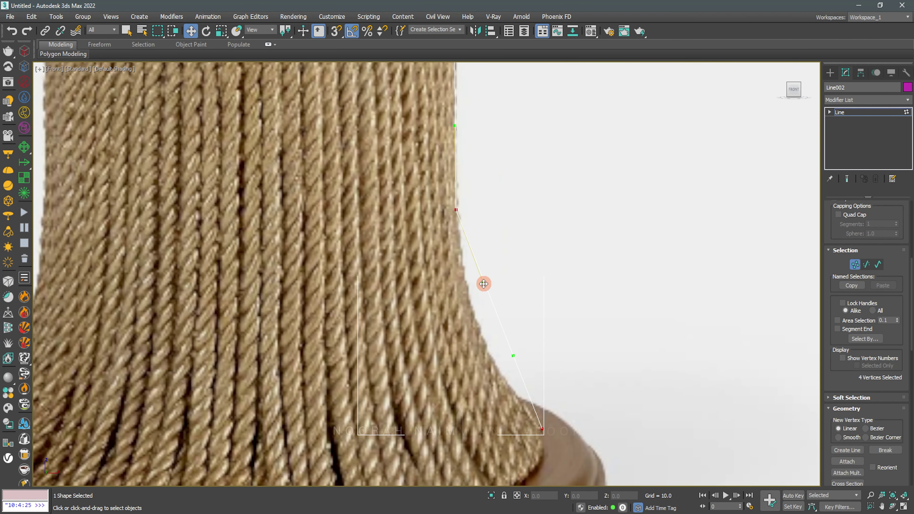
left_click_drag(483, 284, 464, 299)
left_click_drag(514, 356, 483, 362)
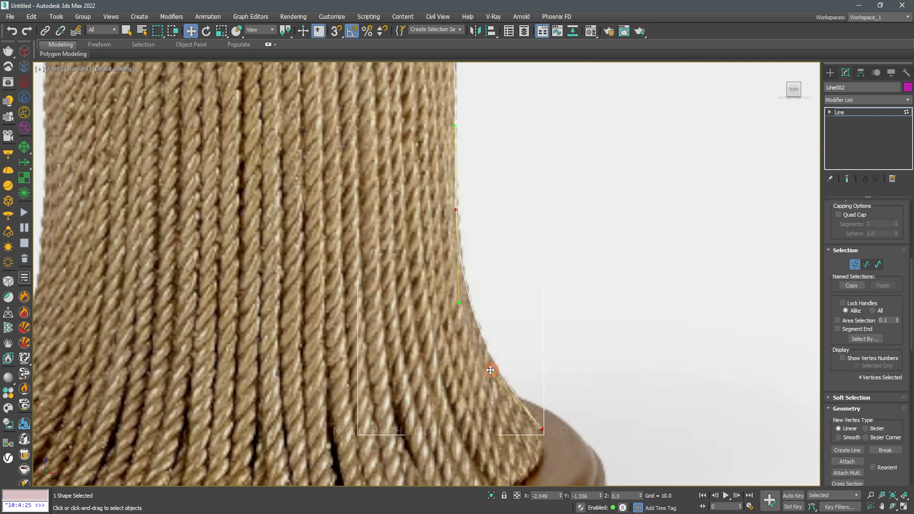
scroll(486, 220, "down", 5)
scroll(492, 231, "down", 3)
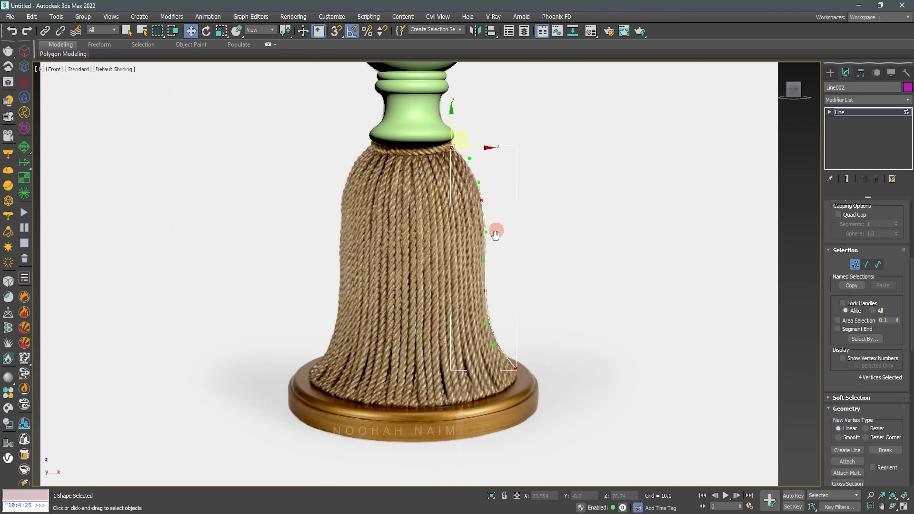
scroll(492, 231, "up", 4)
left_click(852, 266)
Step: Select the rope strand Helix002 and move it right of the table
key("F3")
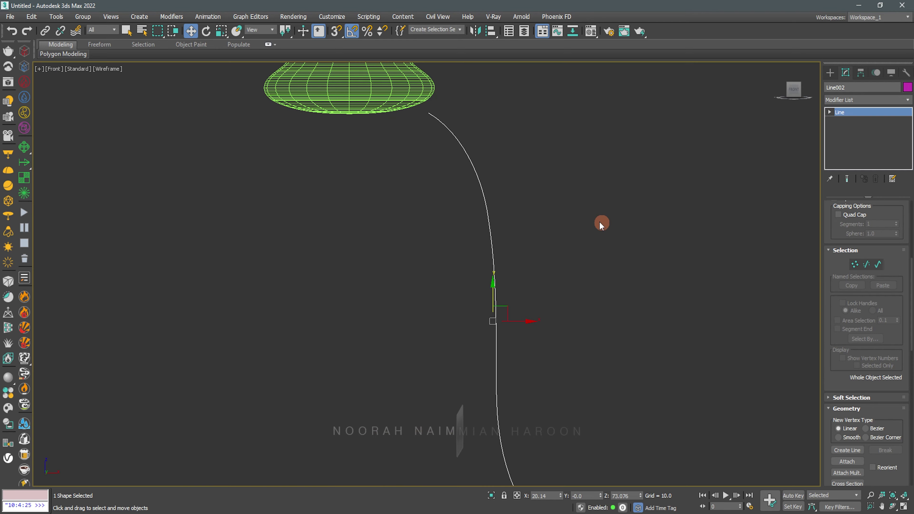
left_click(590, 221)
left_click(524, 240)
key("F3")
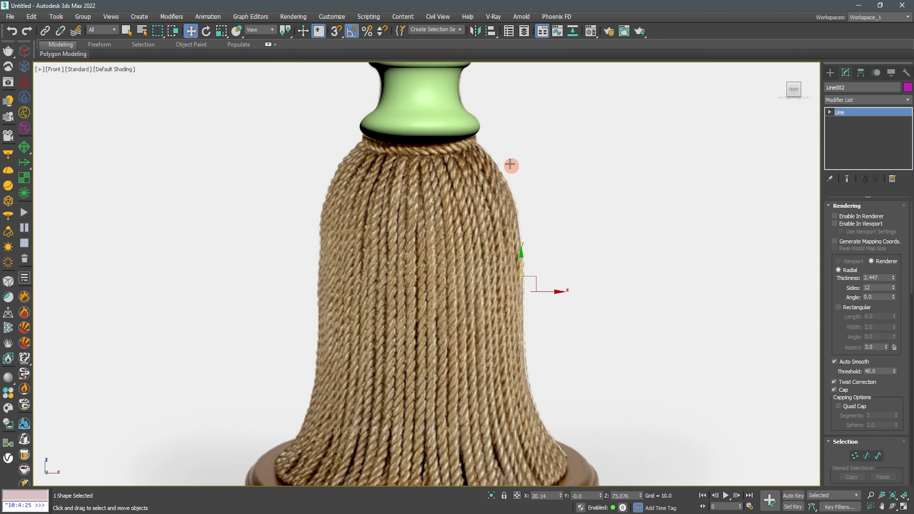
scroll(506, 153, "down", 2)
scroll(487, 146, "down", 2)
scroll(648, 238, "down", 3)
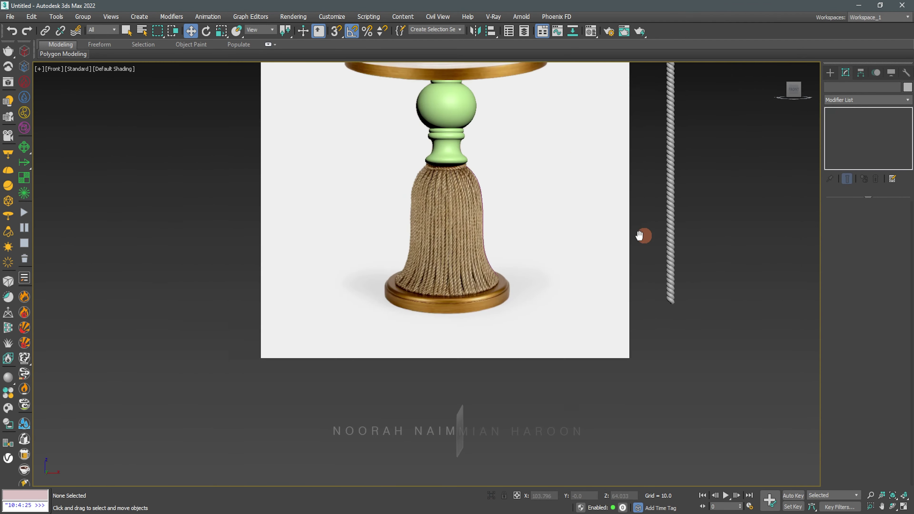
left_click(665, 252)
left_click_drag(694, 334, 727, 333)
Step: Clone the strand as a copy, Helix003, and place it beside the original
right_click(709, 292)
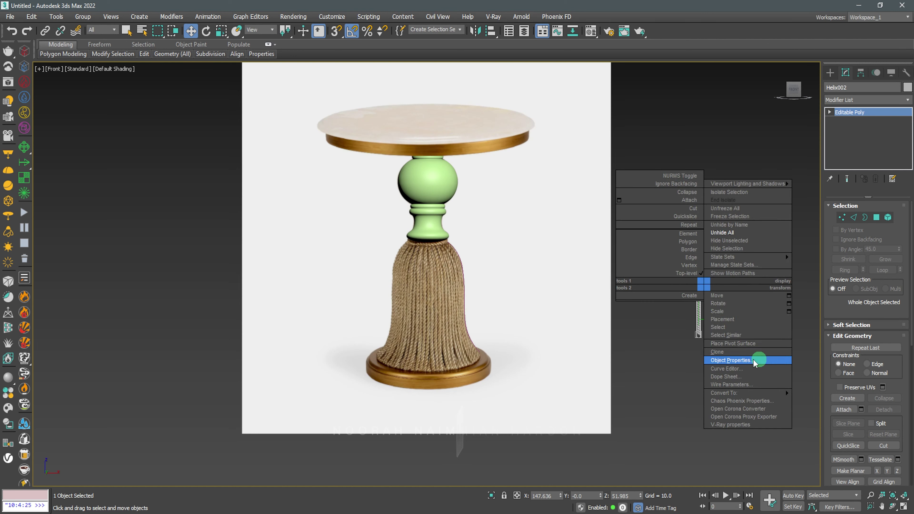
left_click(759, 359)
left_click(448, 300)
left_click(726, 332)
left_click_drag(726, 334, 689, 333)
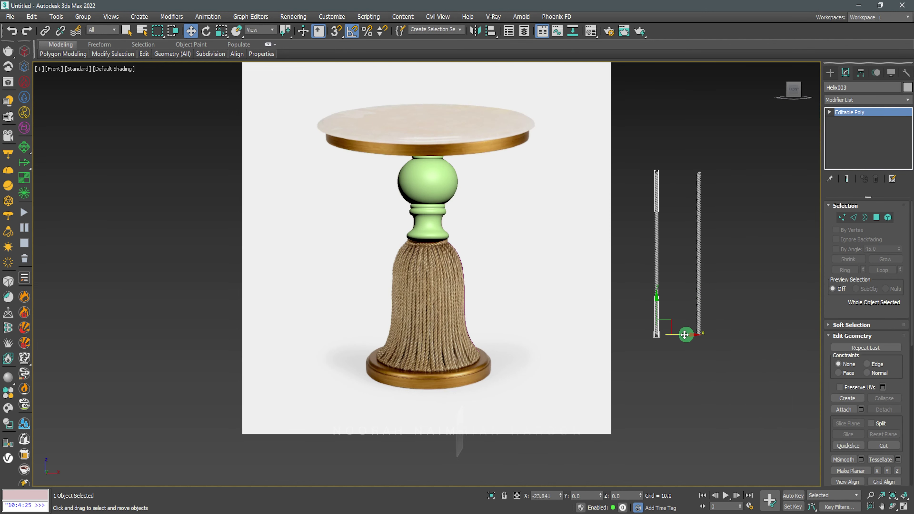
left_click(696, 394)
left_click(662, 266)
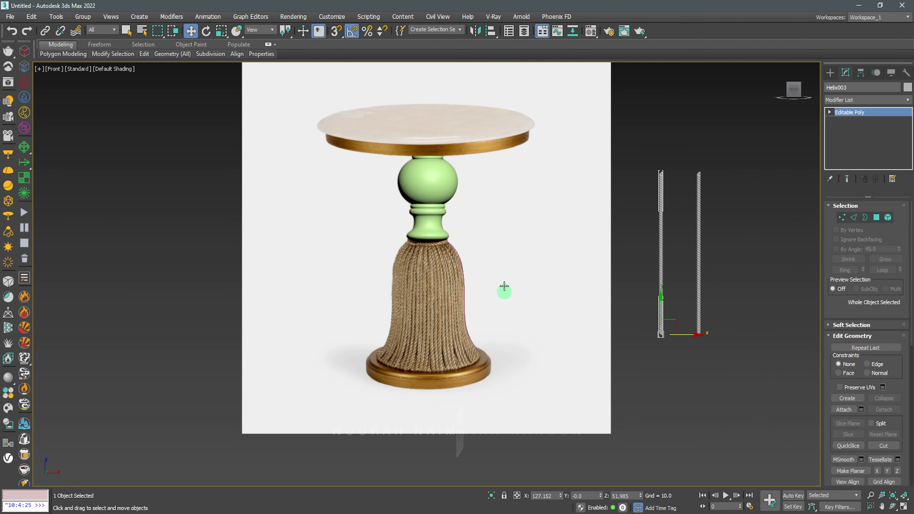
middle_click_drag(583, 317, 622, 296)
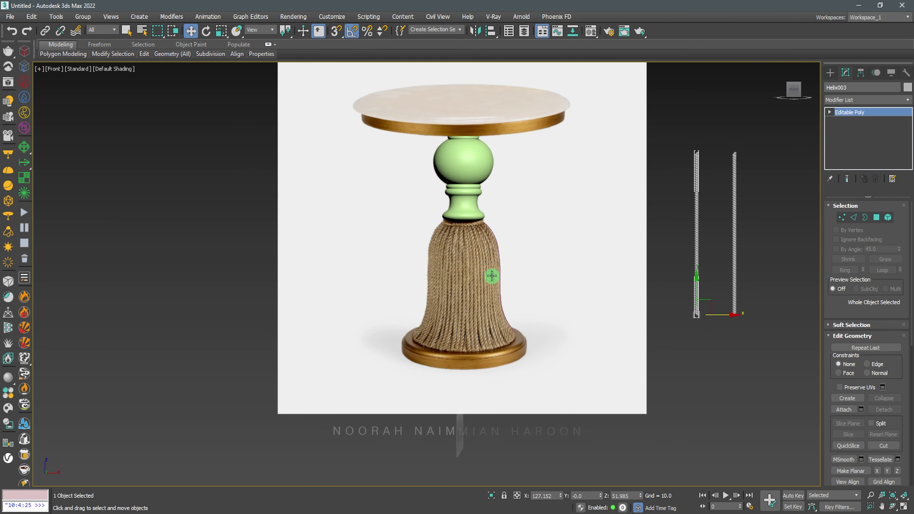
scroll(492, 276, "up", 2)
left_click(908, 100)
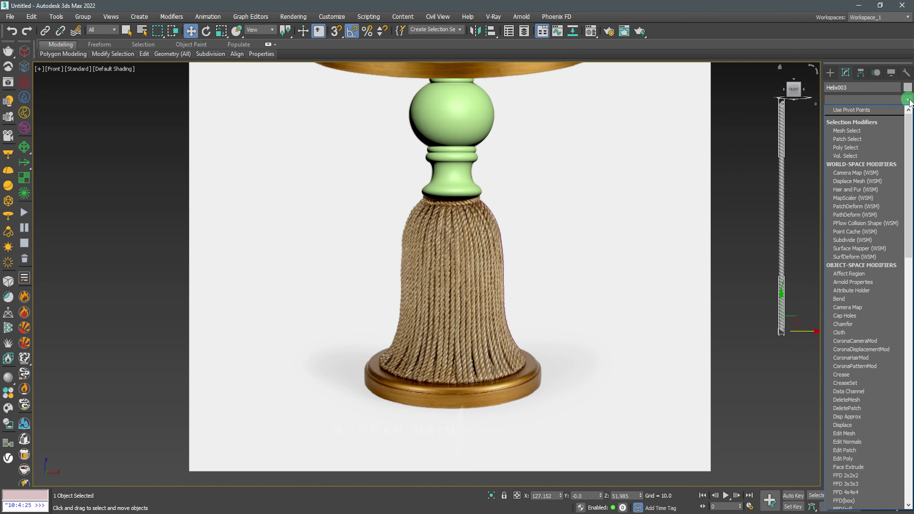
Step: Add Path Deform Binding (WSM) to Helix003, using Line002 as the path with Move to Path
key("p")
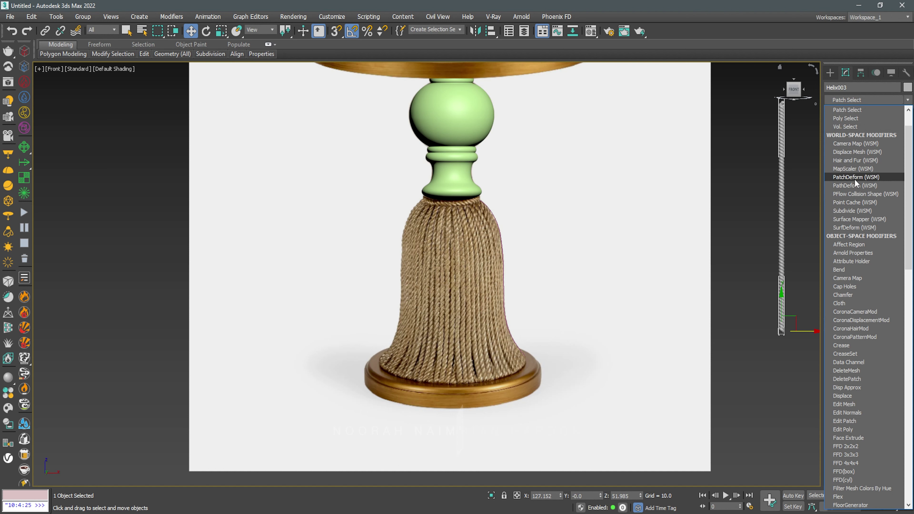
left_click(858, 182)
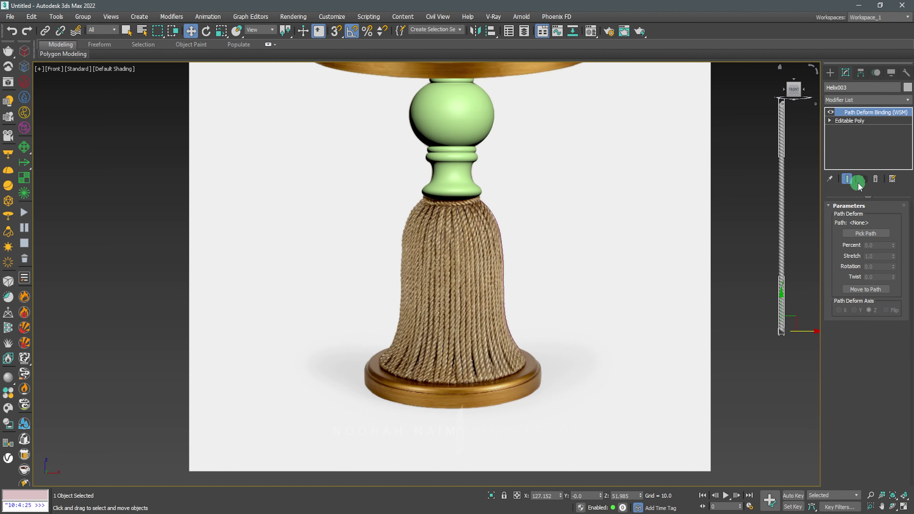
left_click(865, 233)
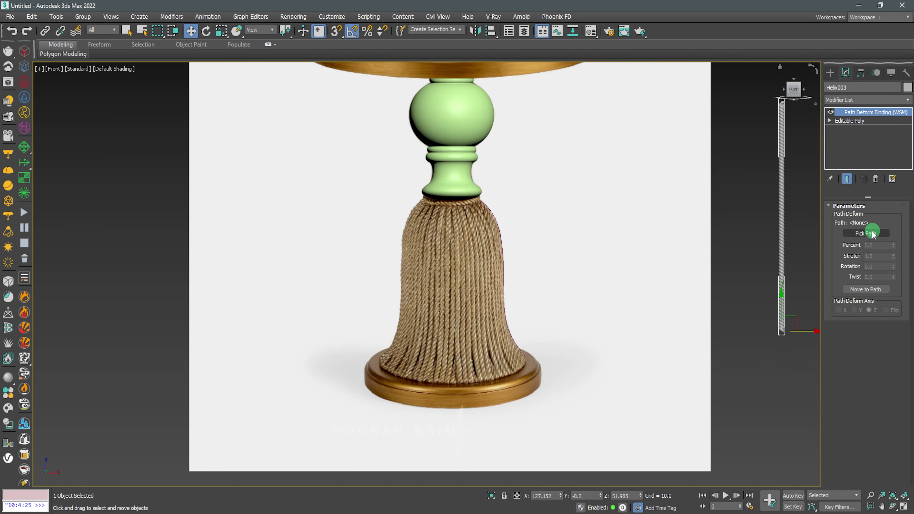
key("F3")
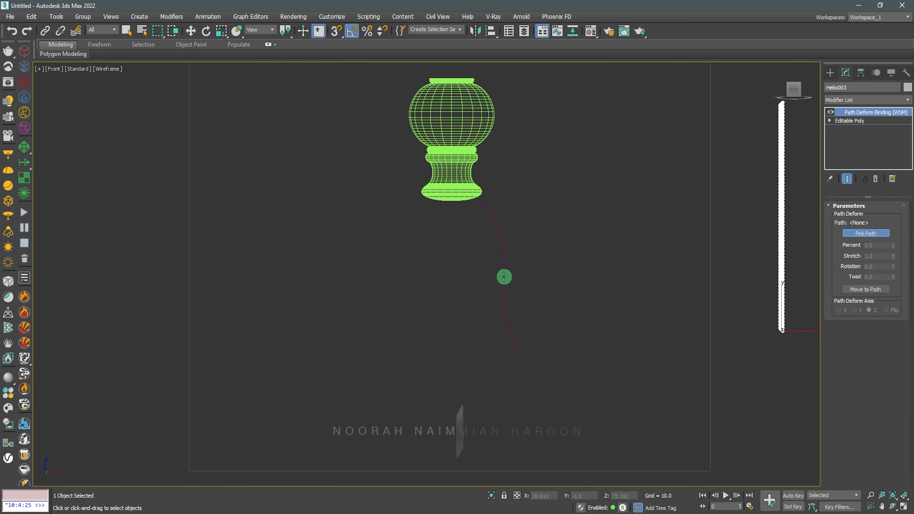
left_click(504, 276)
key("F3")
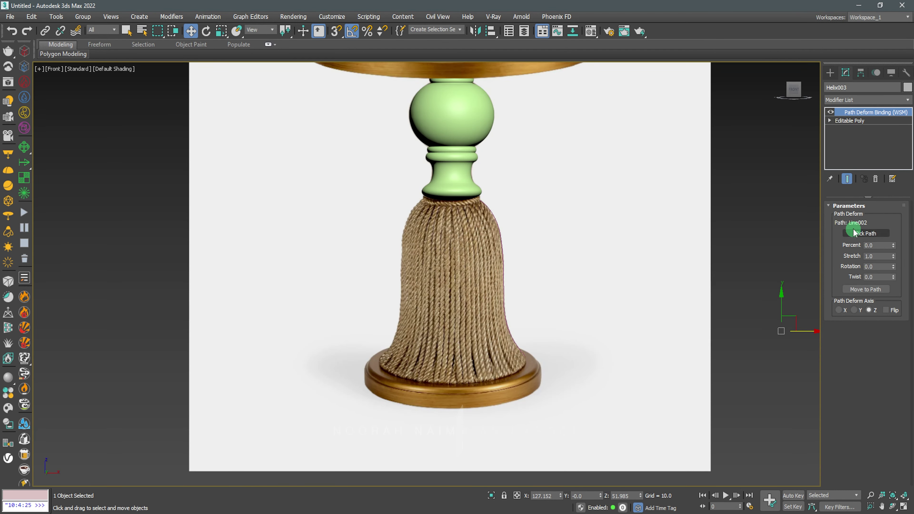
left_click(864, 290)
scroll(590, 306, "up", 2)
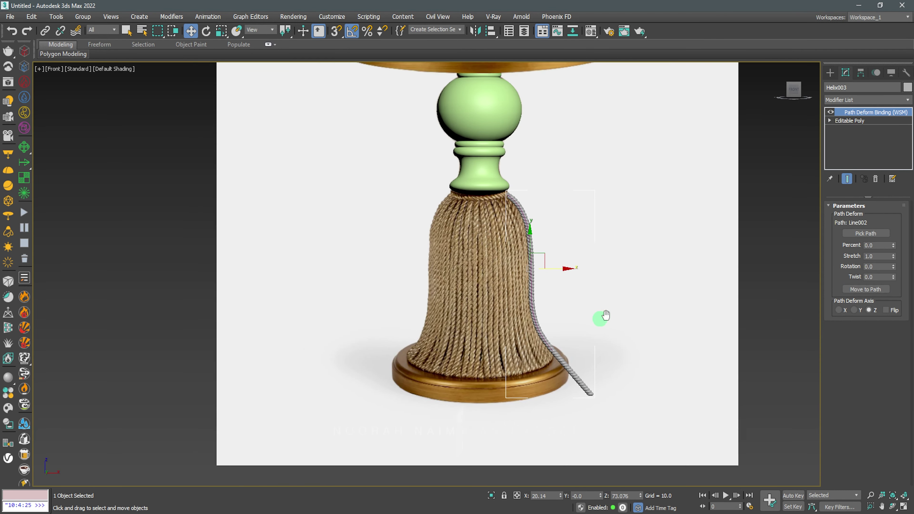
scroll(600, 295, "up", 3)
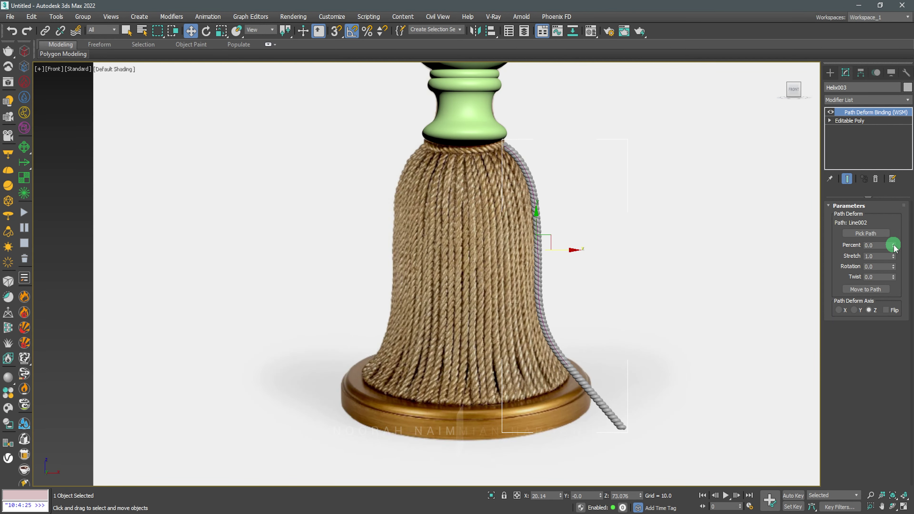
Step: Fit the strand along the tassel edge with Percent -2.0, Stretch 0.98, and scaling
left_click_drag(894, 248, 907, 268)
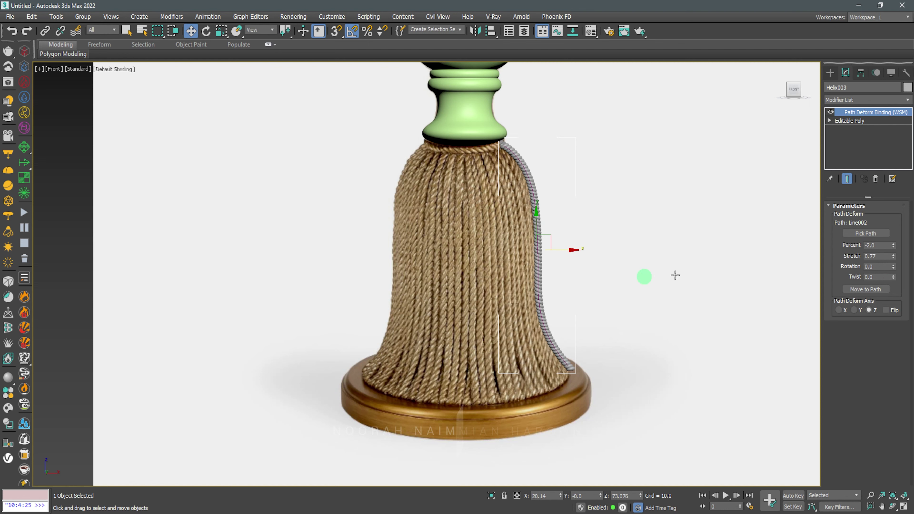
left_click_drag(894, 256, 893, 249)
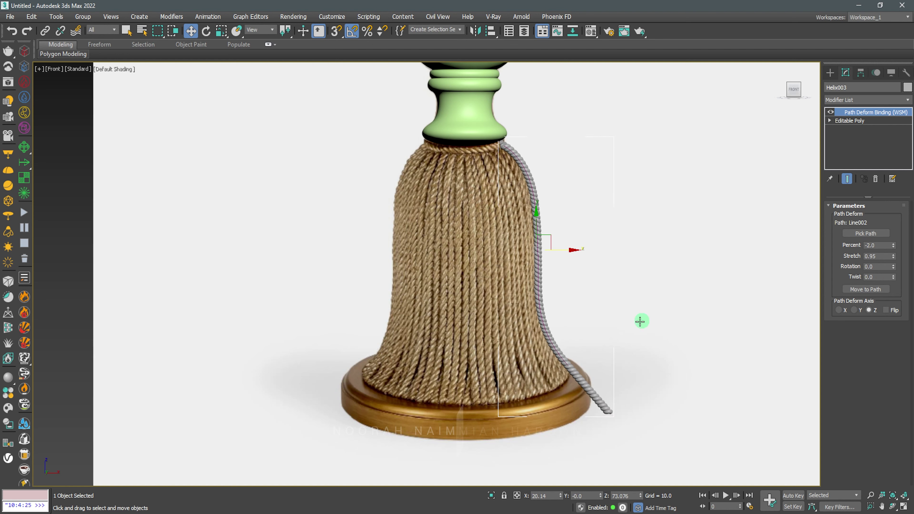
key("r")
left_click_drag(540, 246, 536, 259)
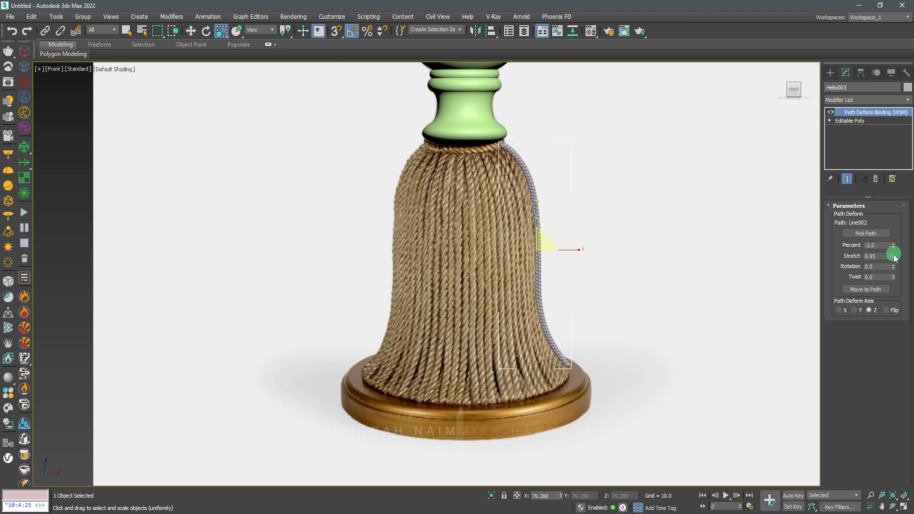
left_click_drag(894, 256, 893, 254)
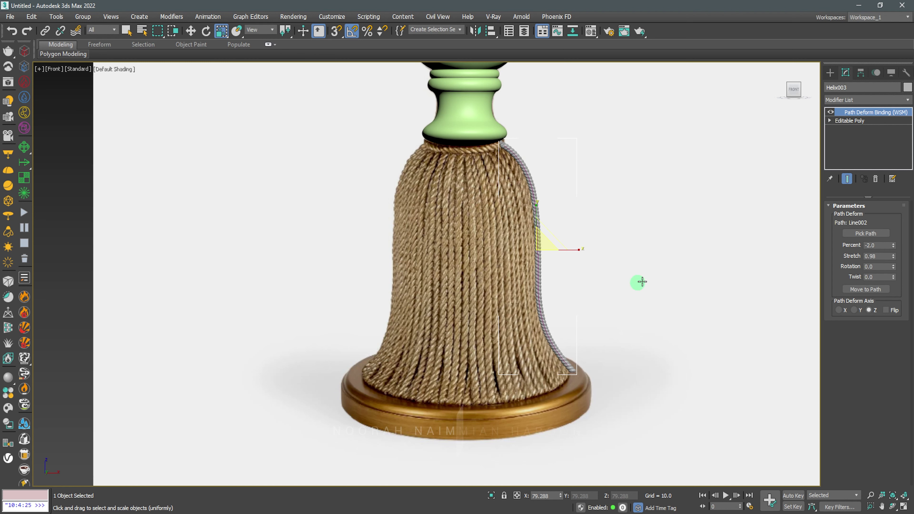
key("w")
left_click(611, 281)
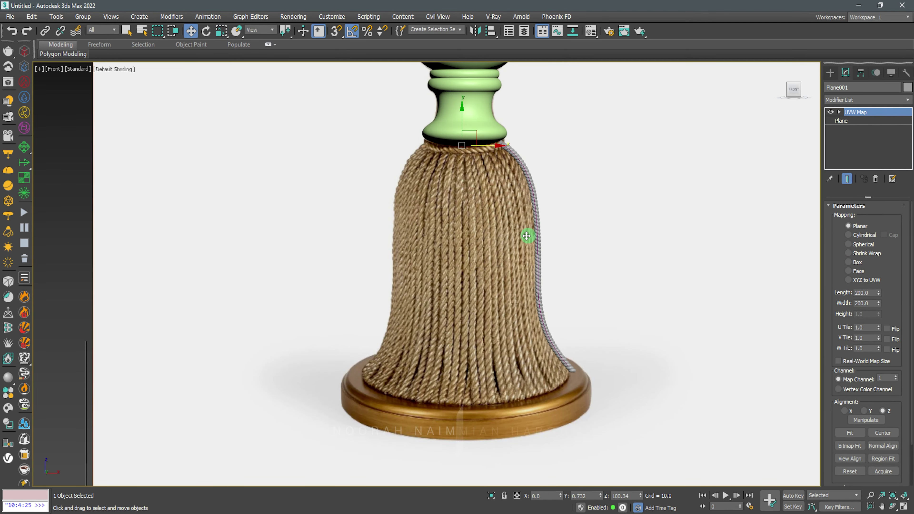
Step: Collapse Helix003's stack to Path Deform Binding, accepting the warning to leave an Editable Poly
scroll(537, 234, "up", 8)
left_click(544, 233)
scroll(545, 234, "down", 8)
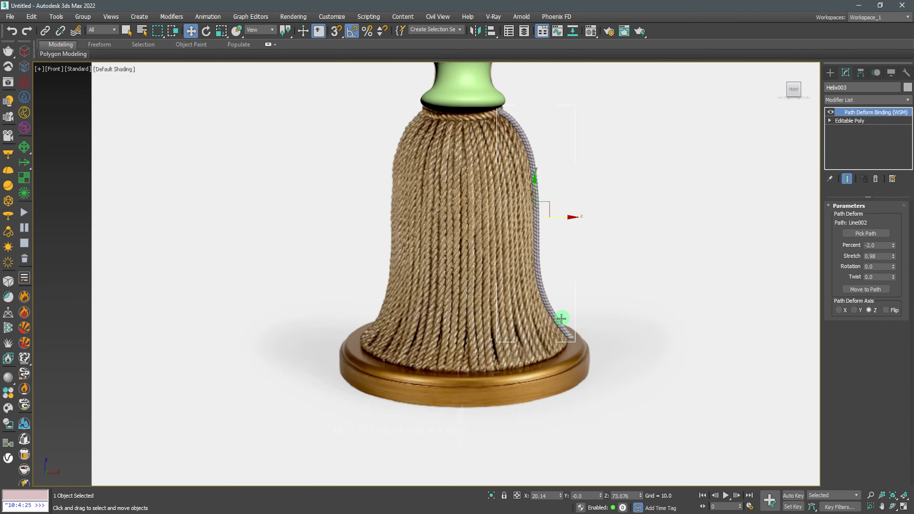
scroll(573, 284, "up", 2)
scroll(573, 280, "down", 2)
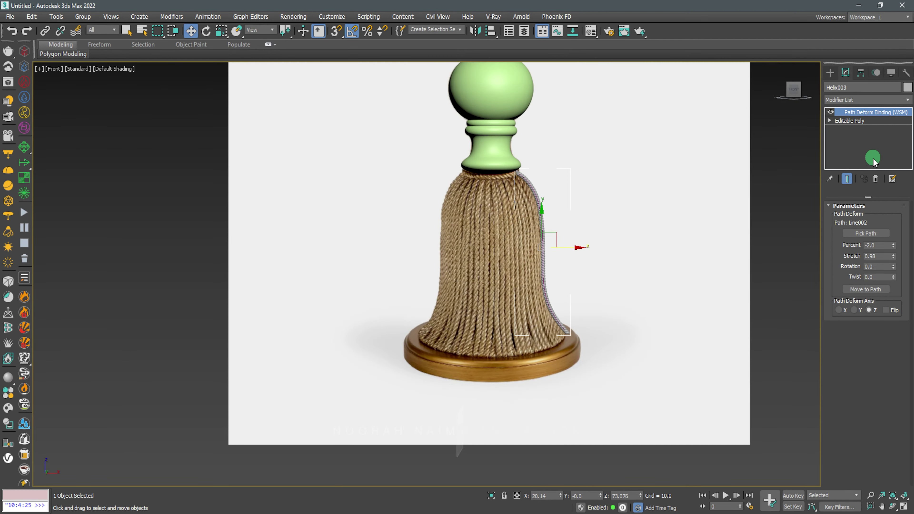
right_click(873, 113)
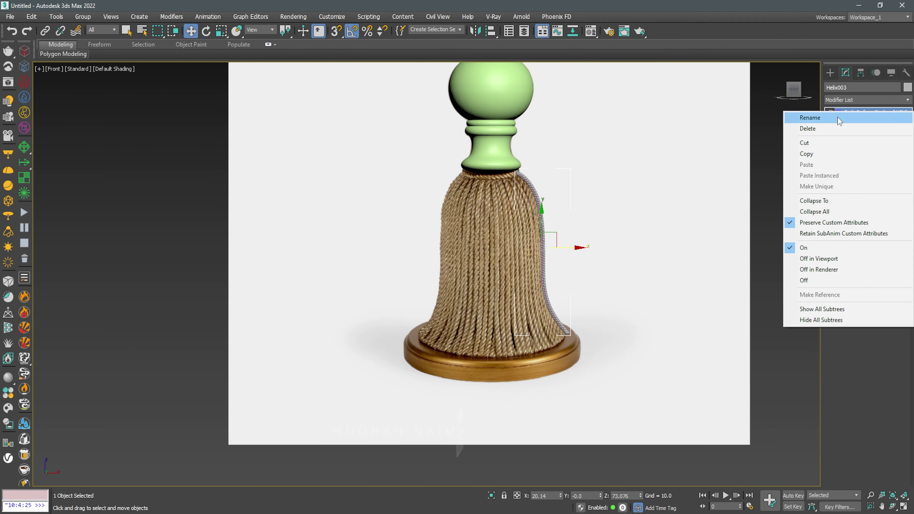
left_click(835, 203)
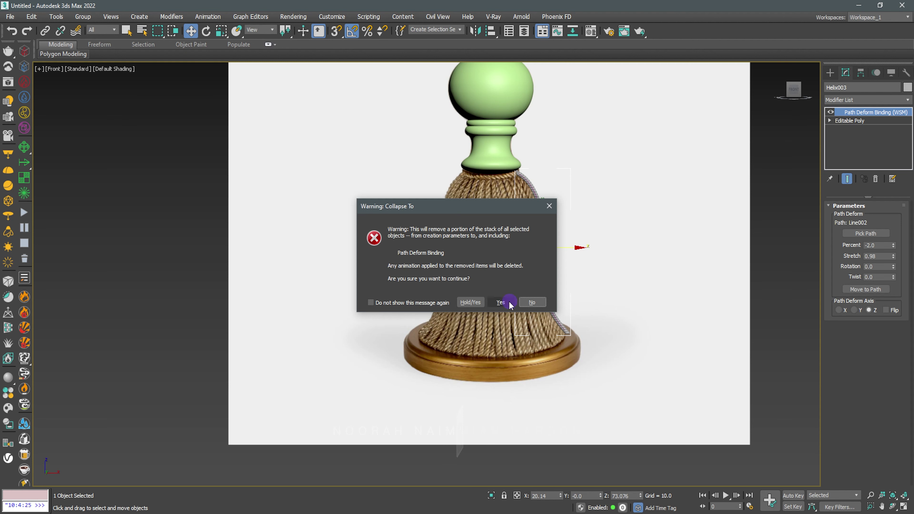
left_click(501, 302)
left_click(510, 294)
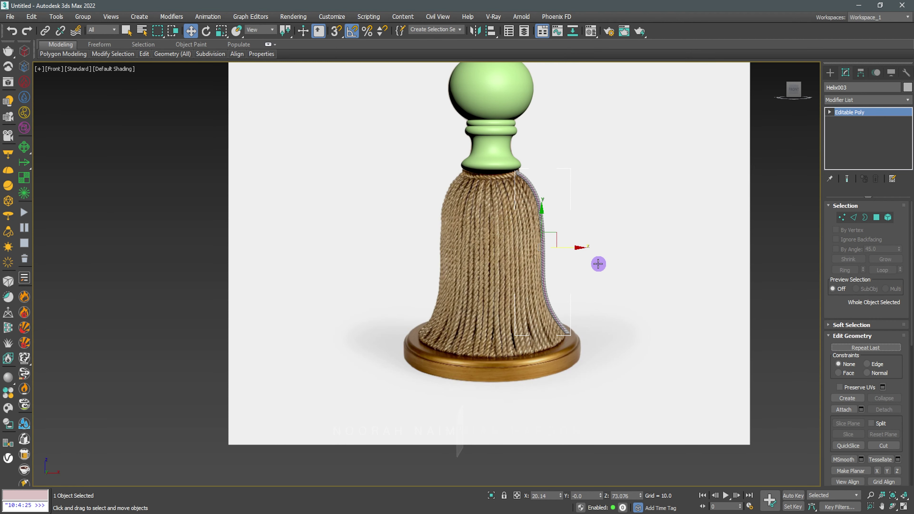
scroll(547, 251, "up", 3)
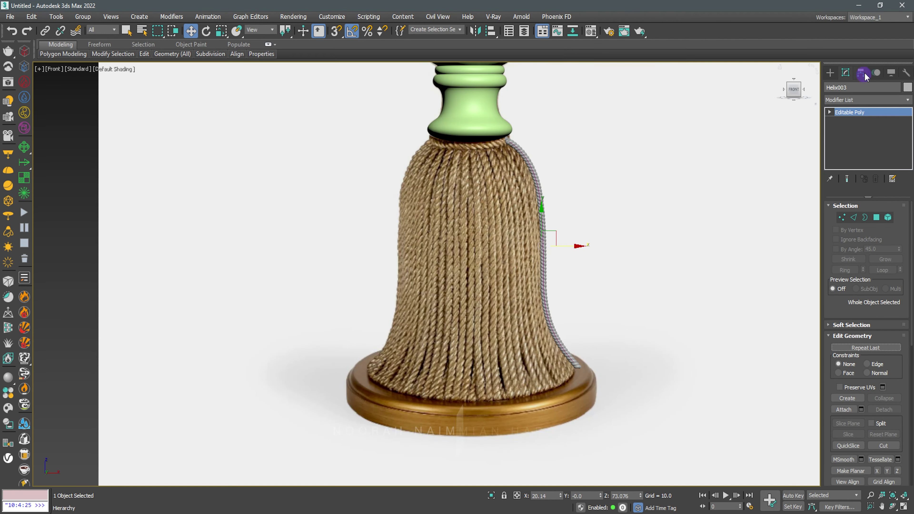
Step: Try centring the strand on the green knob, cancelling a stray Mirror and undoing the move
left_click(861, 73)
left_click(867, 141)
middle_click_drag(601, 187, 592, 236)
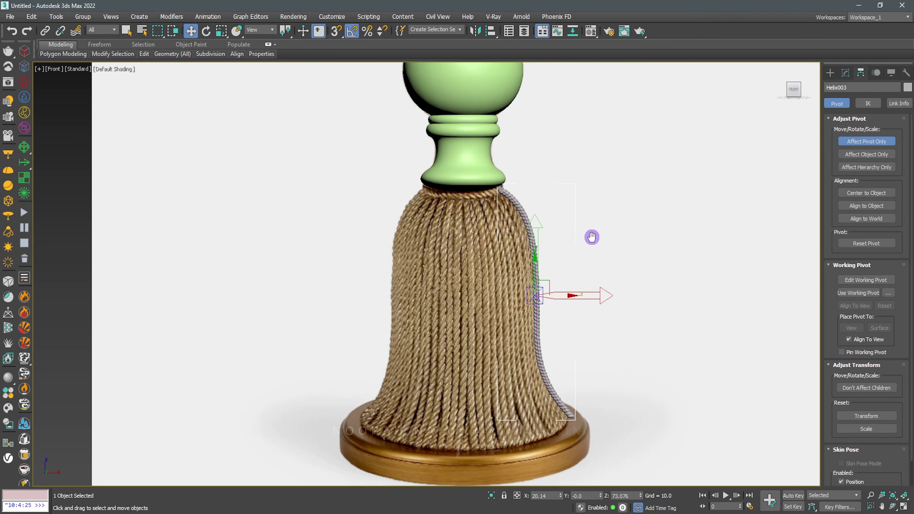
key("shift+f")
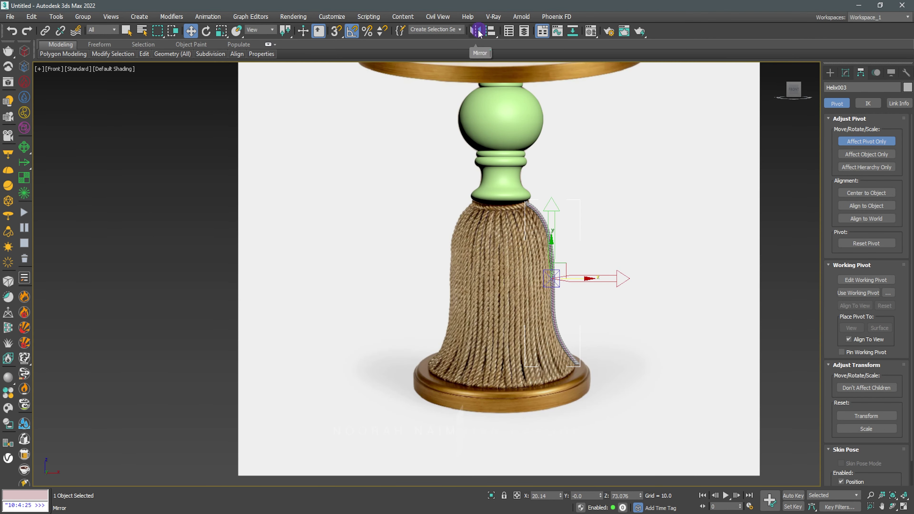
left_click(475, 31)
left_click_drag(440, 172, 381, 126)
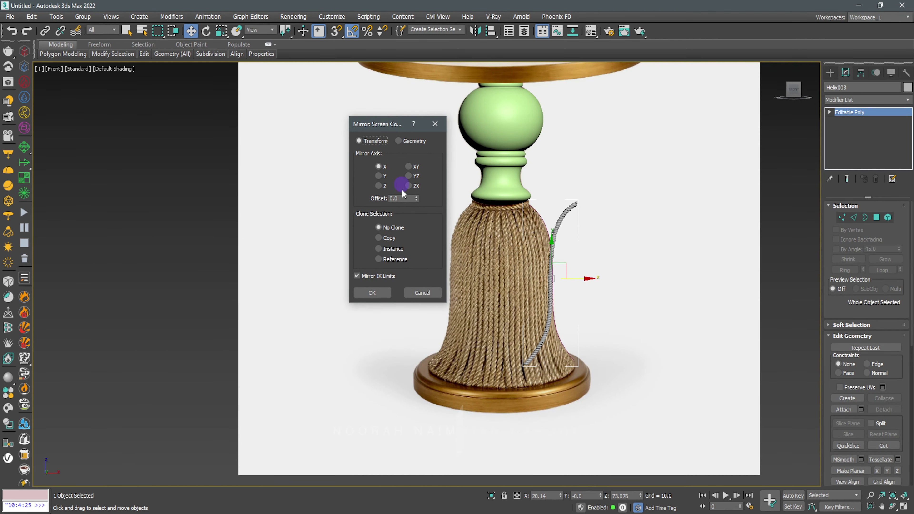
left_click(419, 292)
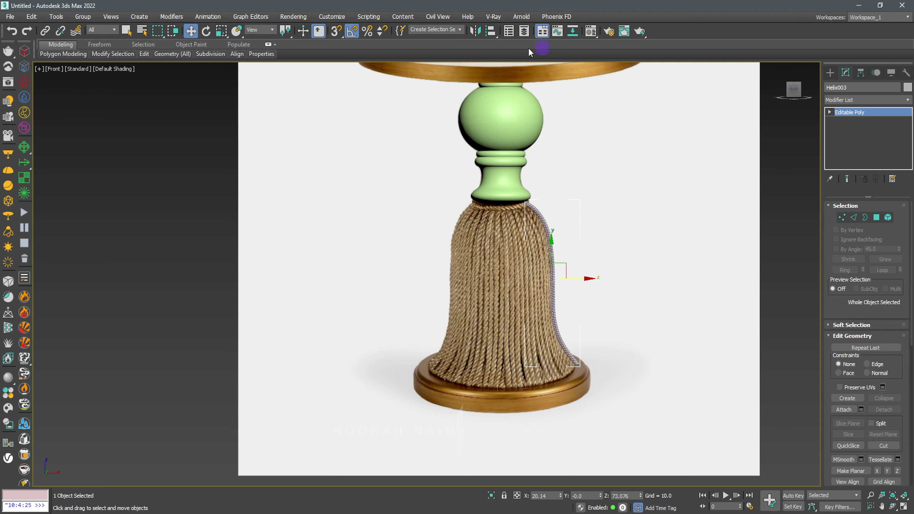
left_click(491, 30)
left_click(499, 124)
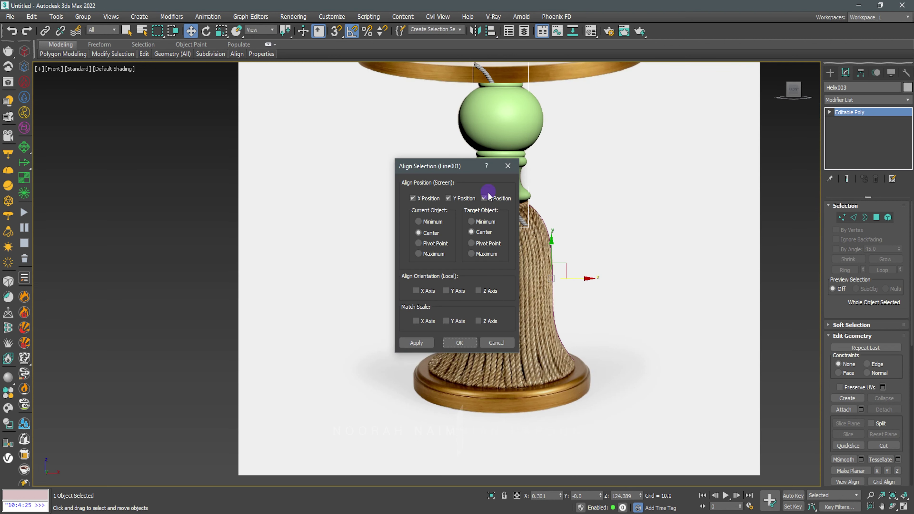
left_click(460, 342)
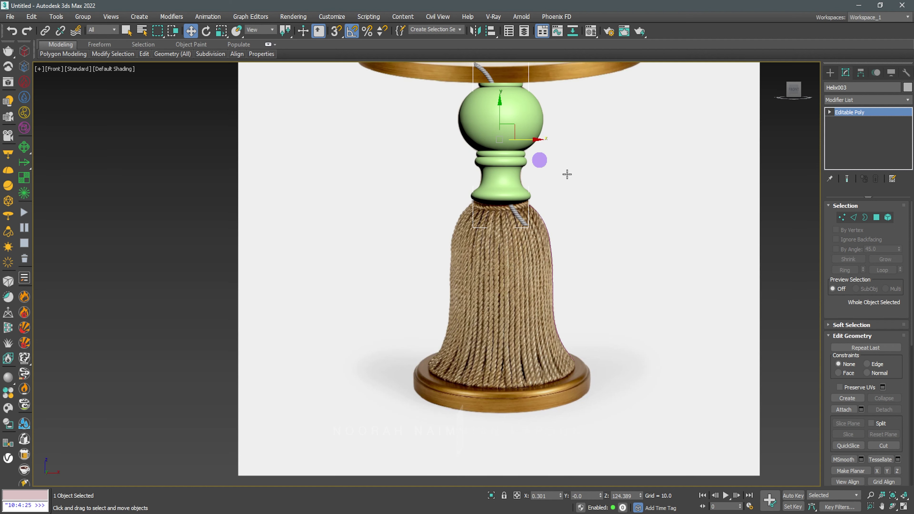
key("ctrl+z")
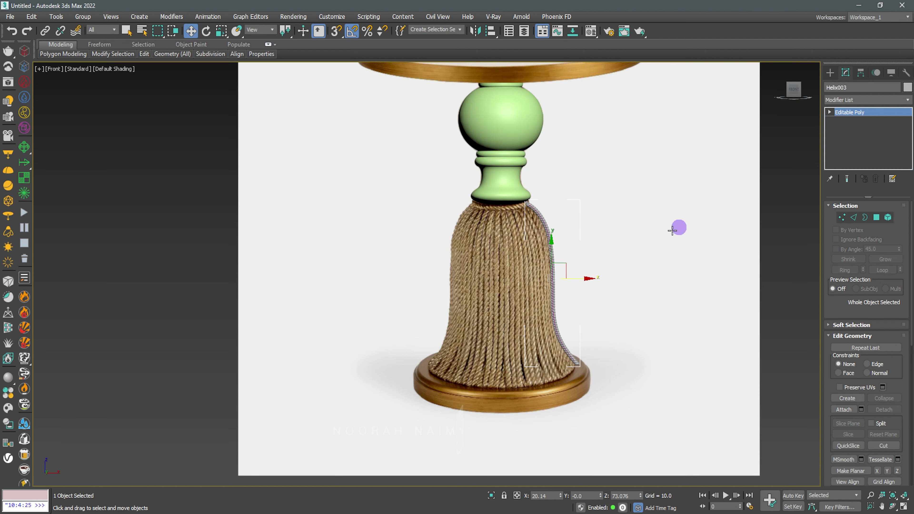
Step: Align the strand's pivot to the green knob's centre using Affect Pivot Only
left_click(861, 73)
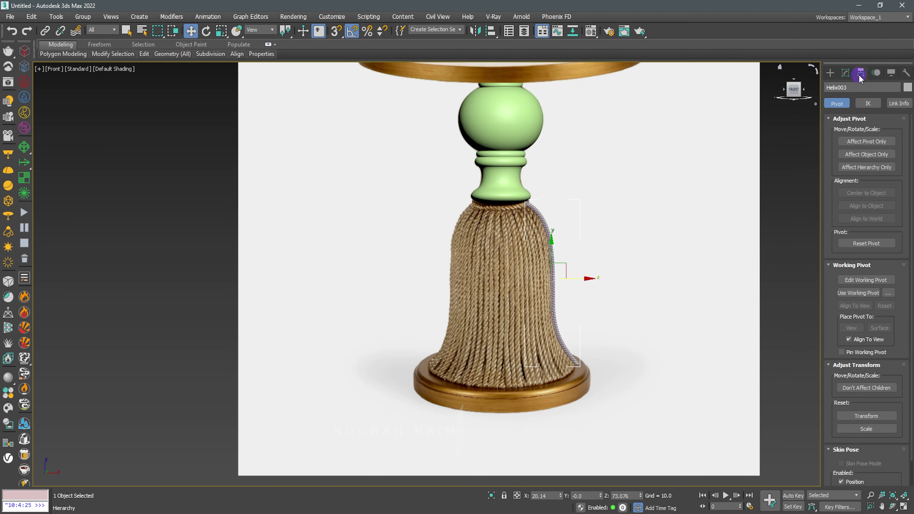
left_click(856, 142)
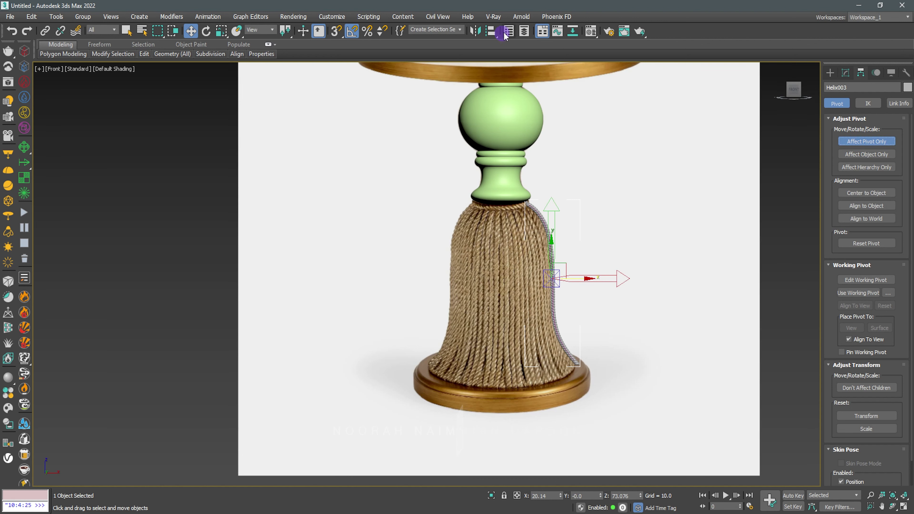
left_click(492, 33)
left_click(509, 128)
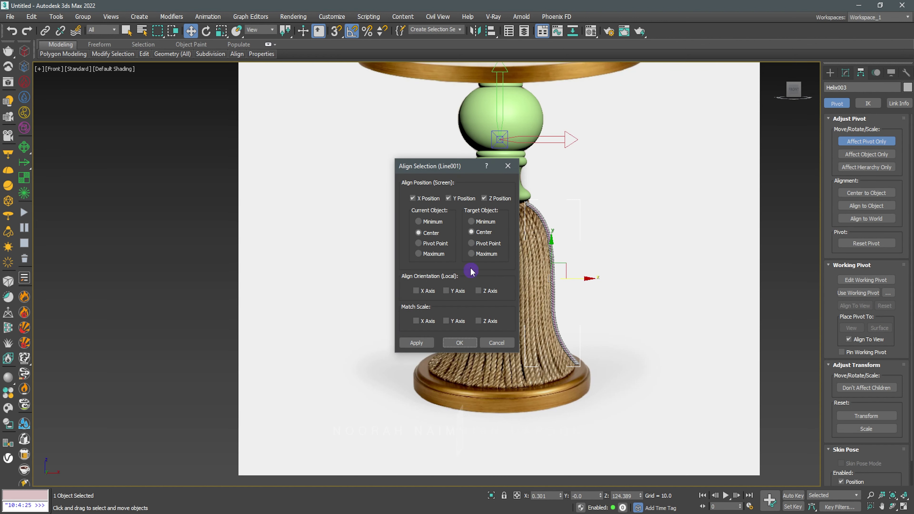
left_click(445, 339)
left_click(880, 142)
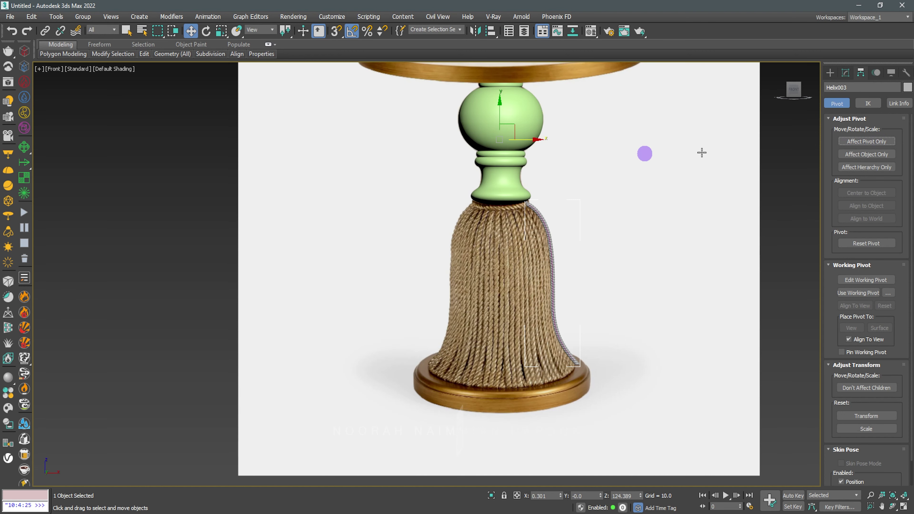
Step: Hide the backdrop plane, tabletop, tassel and base, and reselect the rope strand
scroll(581, 233, "down", 3)
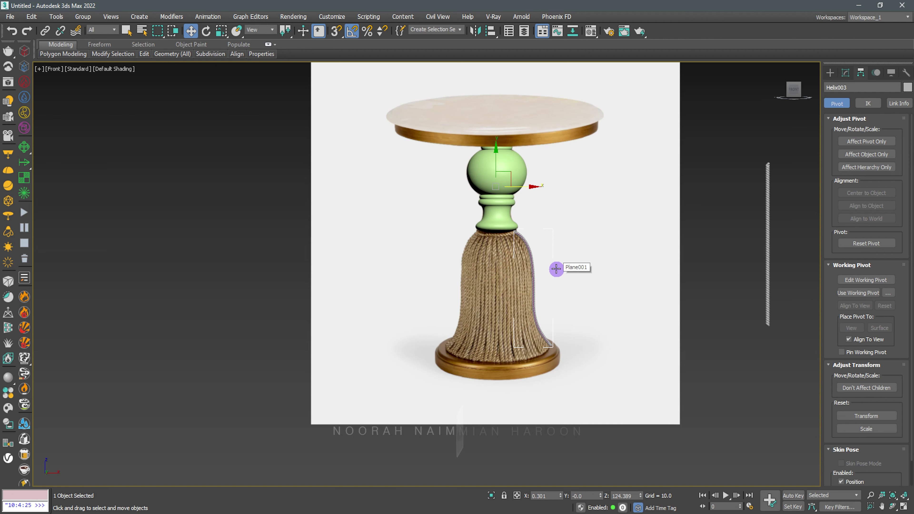
middle_click_drag(557, 269, 592, 268, "alt")
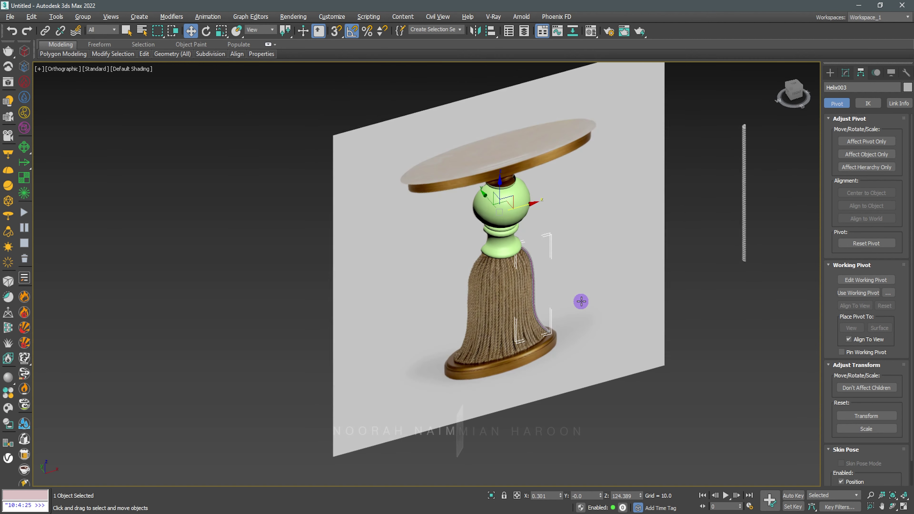
left_click(591, 268)
right_click(613, 240)
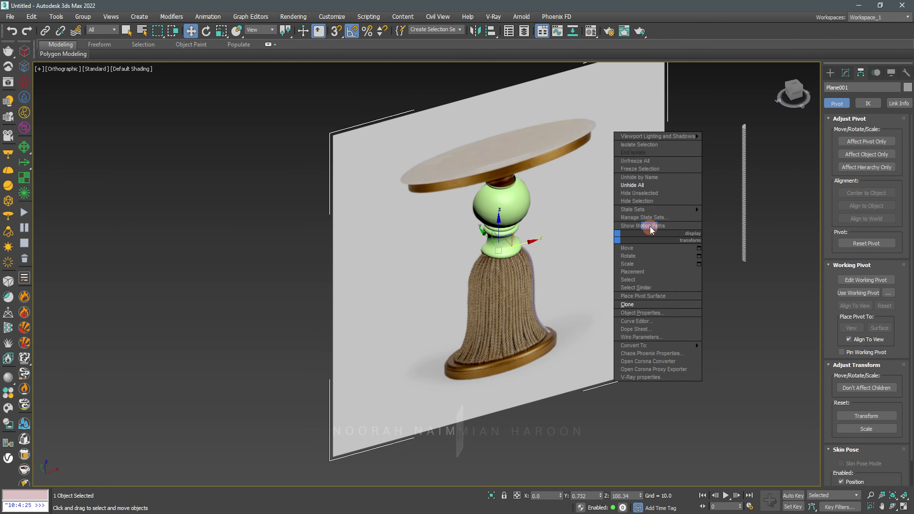
left_click(650, 202)
scroll(542, 284, "up", 3)
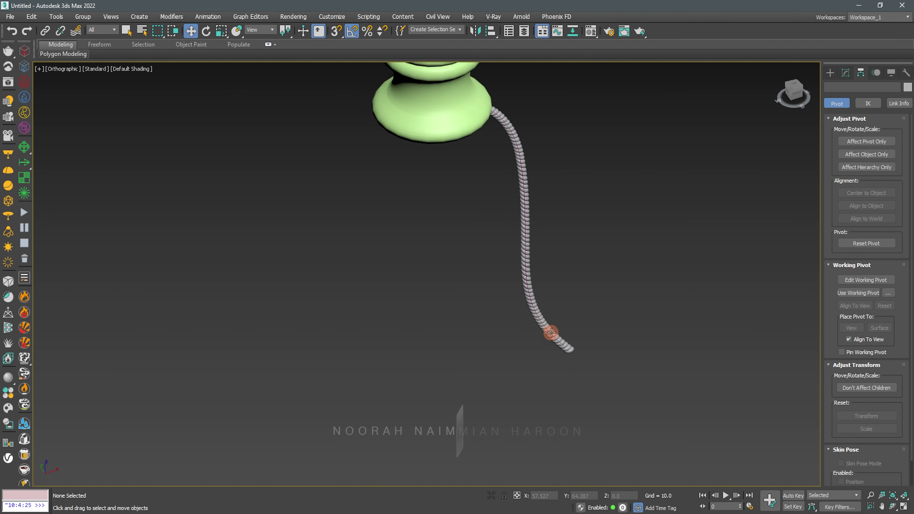
scroll(551, 327, "up", 3)
left_click(559, 336)
scroll(553, 311, "down", 4)
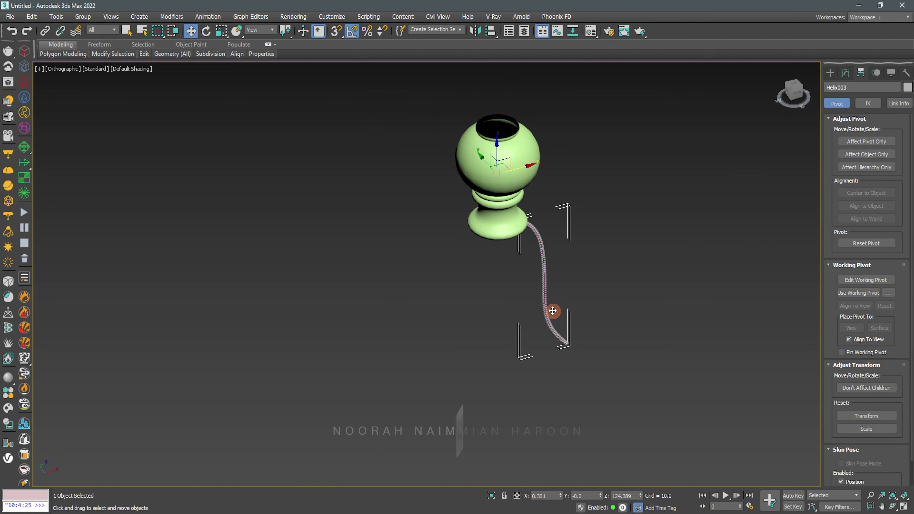
left_click(57, 16)
mouse_move(78, 226)
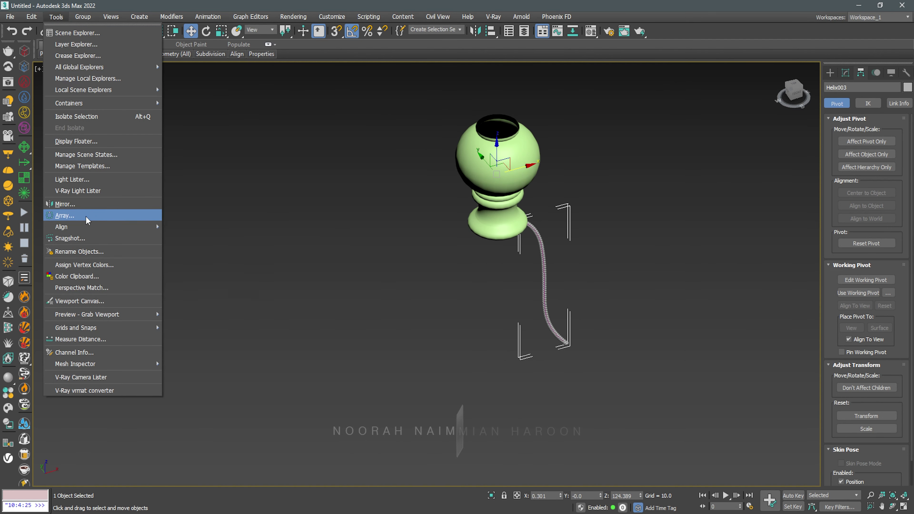
Step: Array the rope strand into 55 copies rotated 360° around Z, previewing the skirt
left_click(95, 213)
mouse_move(472, 181)
left_mouse_down()
mouse_move(260, 155)
mouse_move(275, 155)
left_mouse_up()
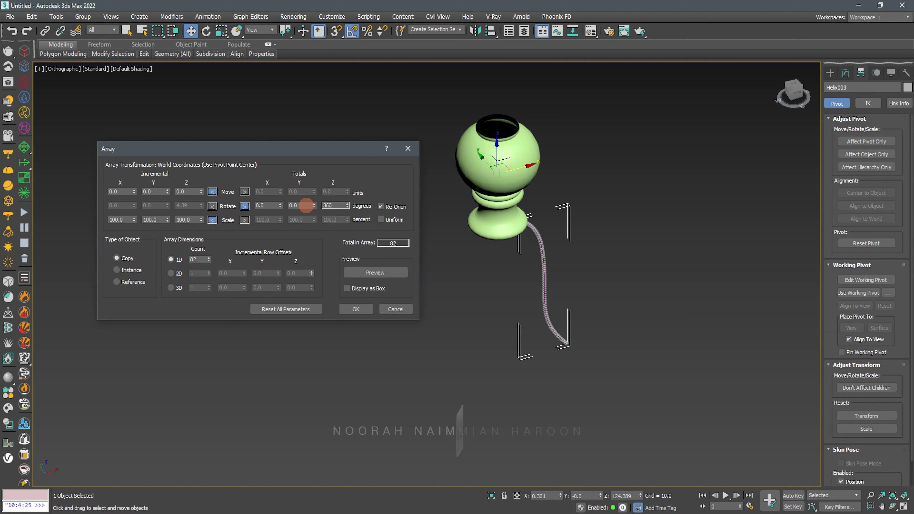
left_click(209, 258)
left_click(356, 270)
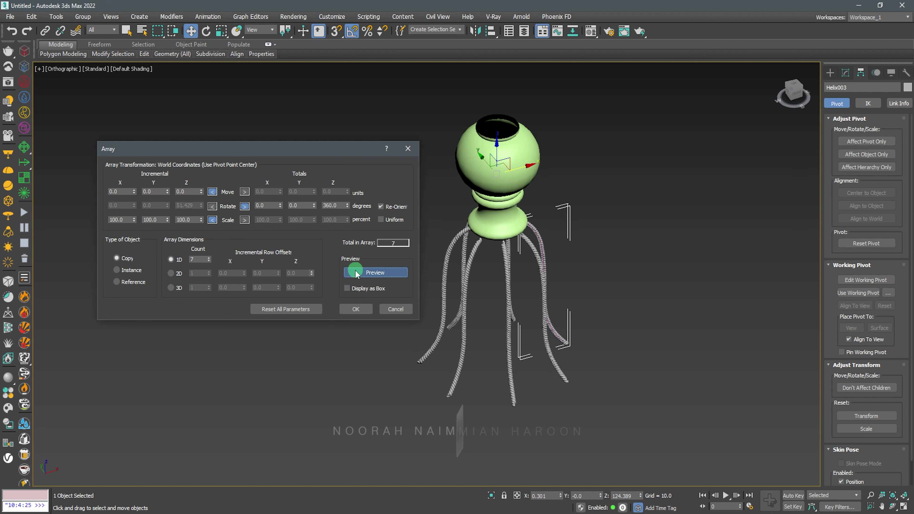
scroll(611, 241, "up", 2)
scroll(644, 241, "up", 3)
scroll(516, 255, "down", 3)
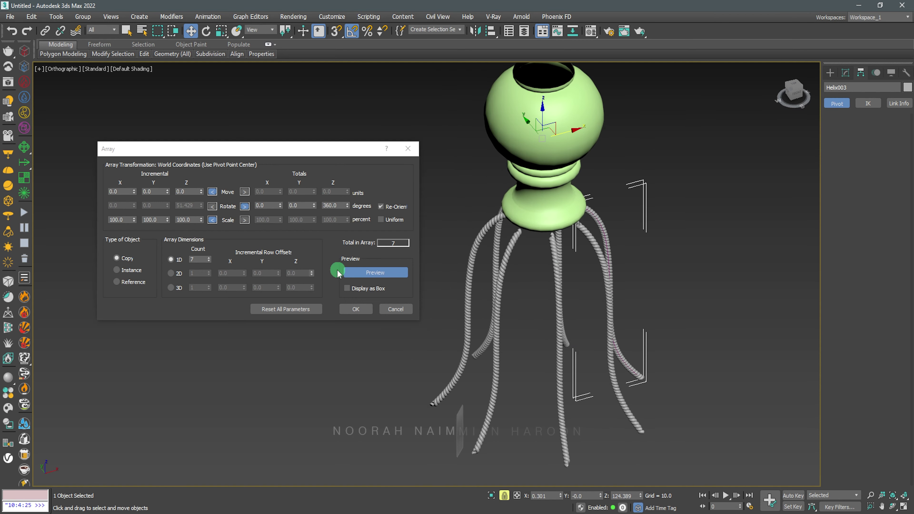
left_click_drag(208, 258, 210, 261)
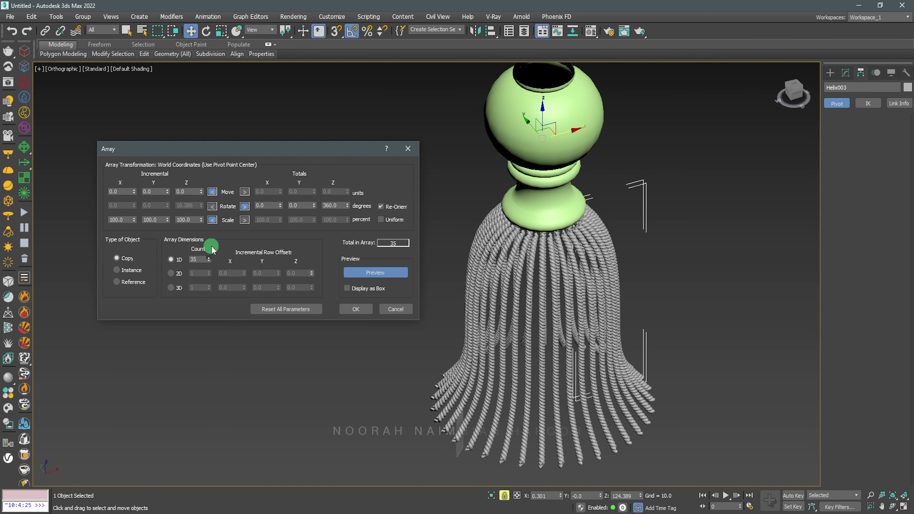
mouse_move(210, 260)
left_mouse_down()
mouse_move(215, 234)
mouse_move(264, 266)
left_mouse_up()
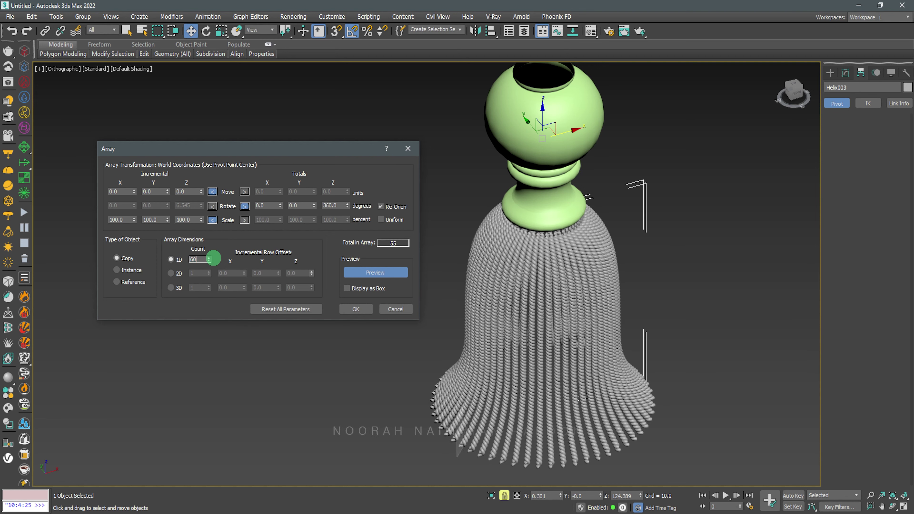
left_click(355, 309)
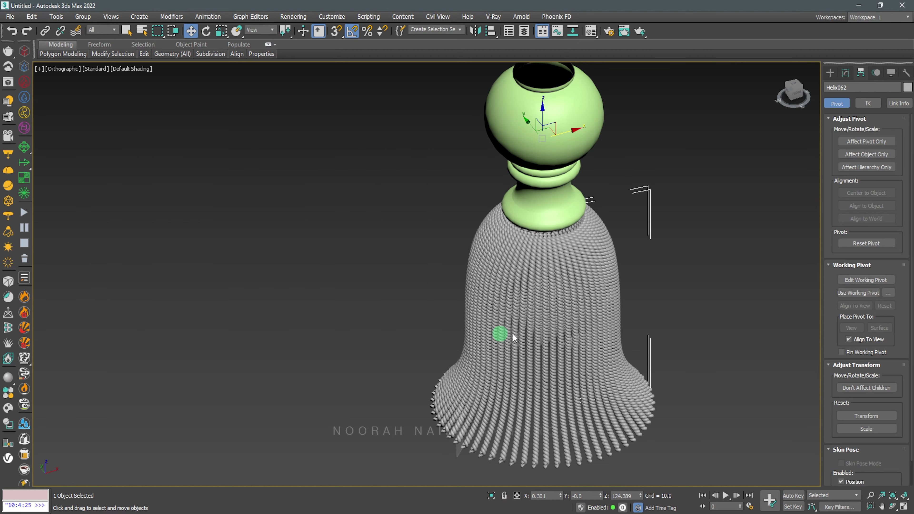
scroll(543, 324, "down", 2)
Step: Compare the tassel with the reference in Front view, then hide the reference plane
left_click(606, 260)
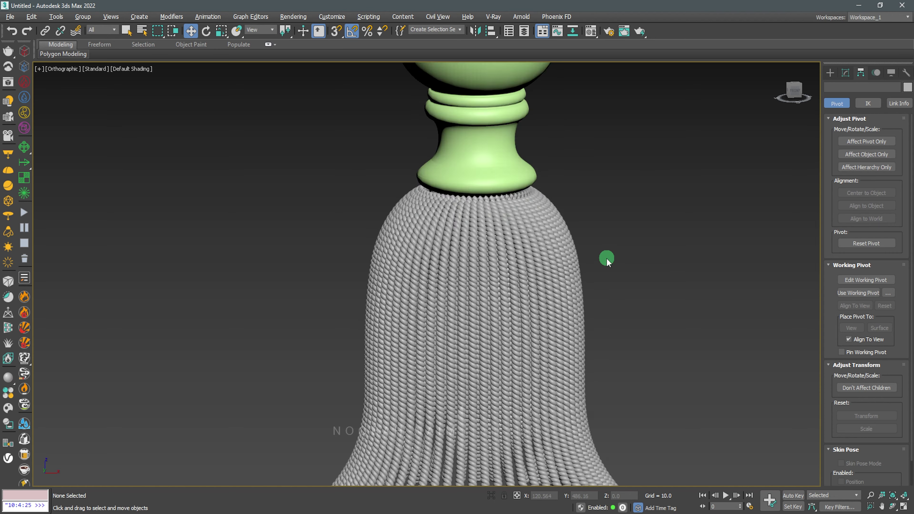
left_click(593, 321)
left_click(651, 290)
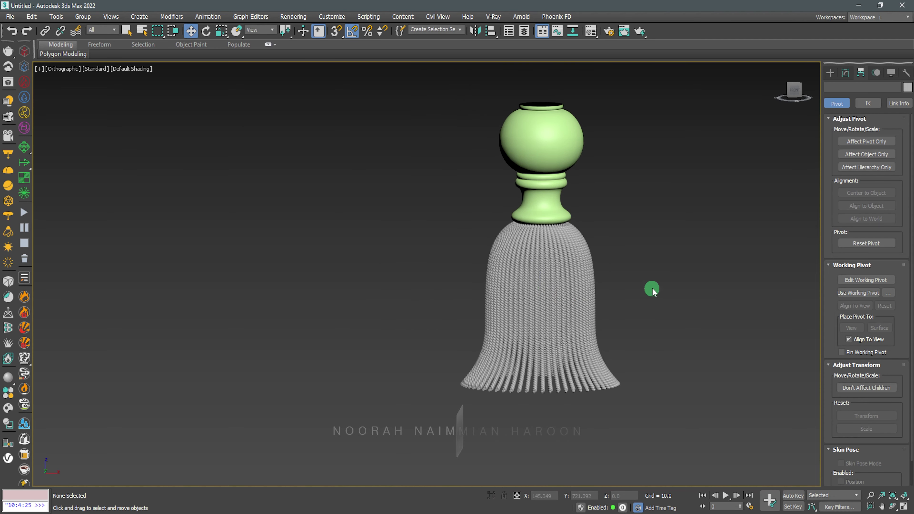
middle_click_drag(690, 273, 645, 281)
right_click(644, 281)
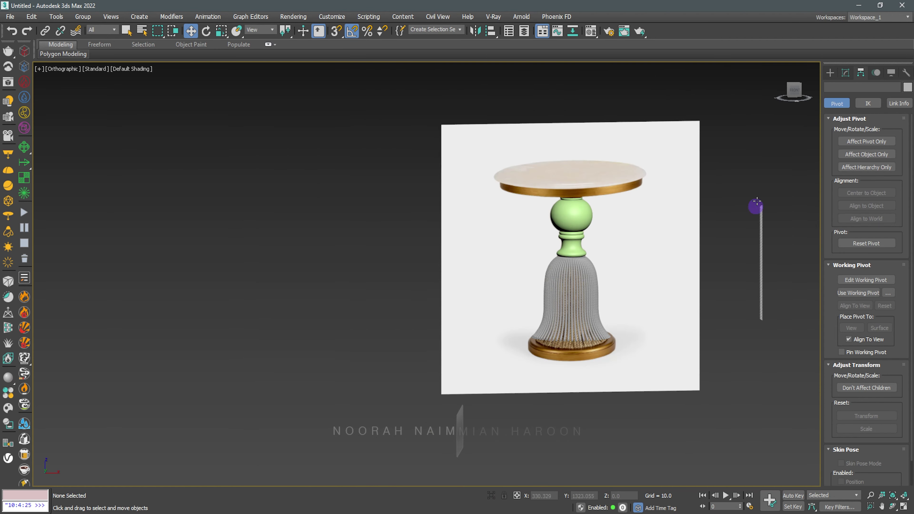
left_click(793, 92)
scroll(633, 306, "up", 2)
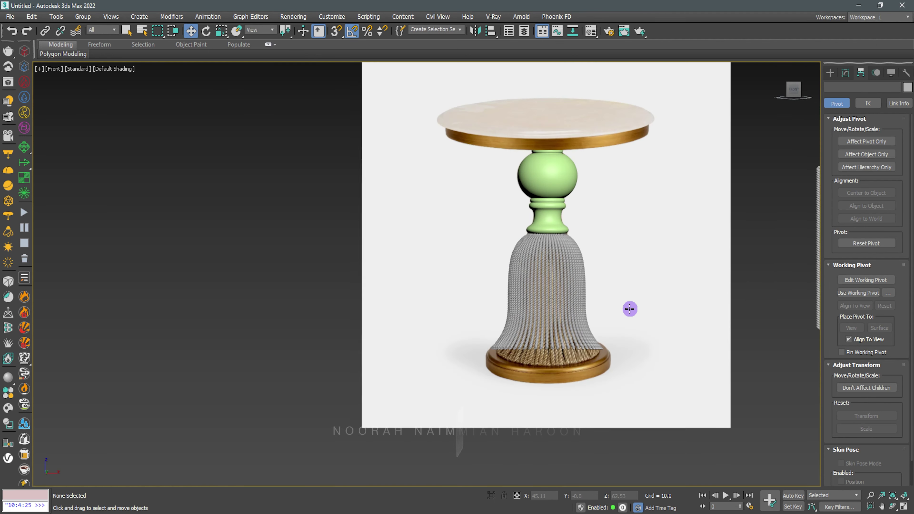
scroll(543, 266, "up", 3)
scroll(543, 266, "down", 5)
right_click(651, 253)
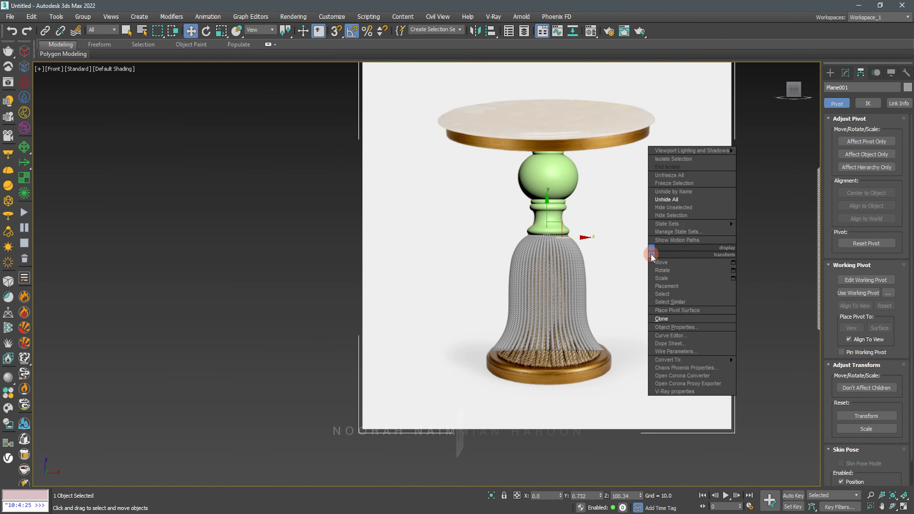
left_click(672, 212)
Step: Orbit around the tassel and select the vase together with all its strands
left_click(557, 191)
scroll(548, 182, "up", 3)
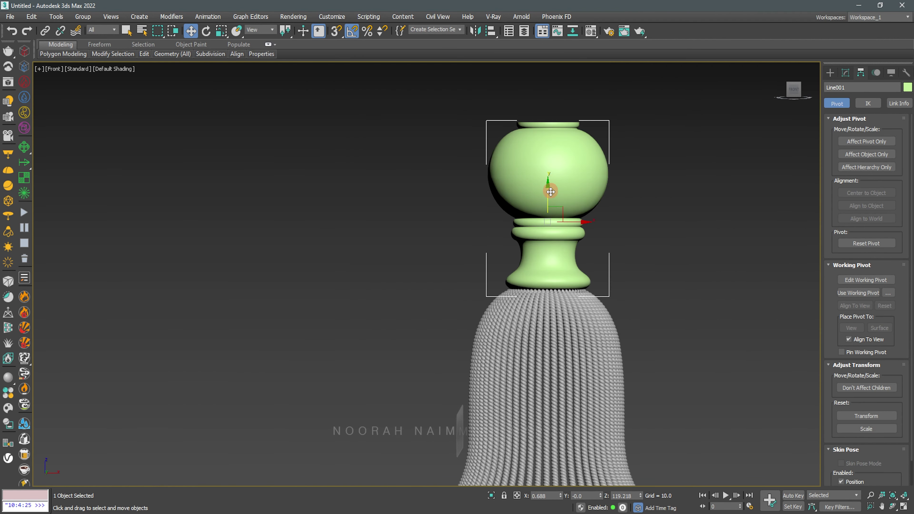
left_click(668, 277)
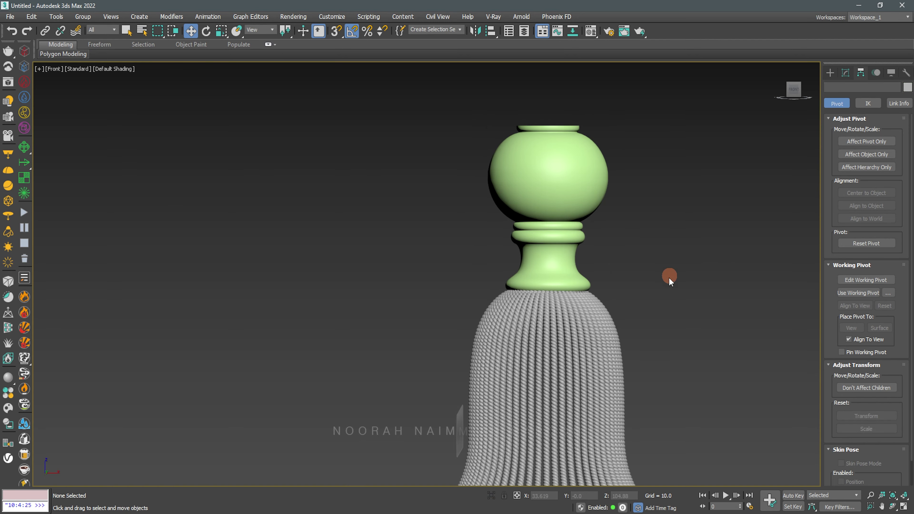
scroll(668, 277, "down", 4)
middle_click_drag(668, 285, 668, 332, "alt")
scroll(604, 255, "down", 1)
scroll(684, 367, "up", 6)
scroll(453, 311, "down", 3)
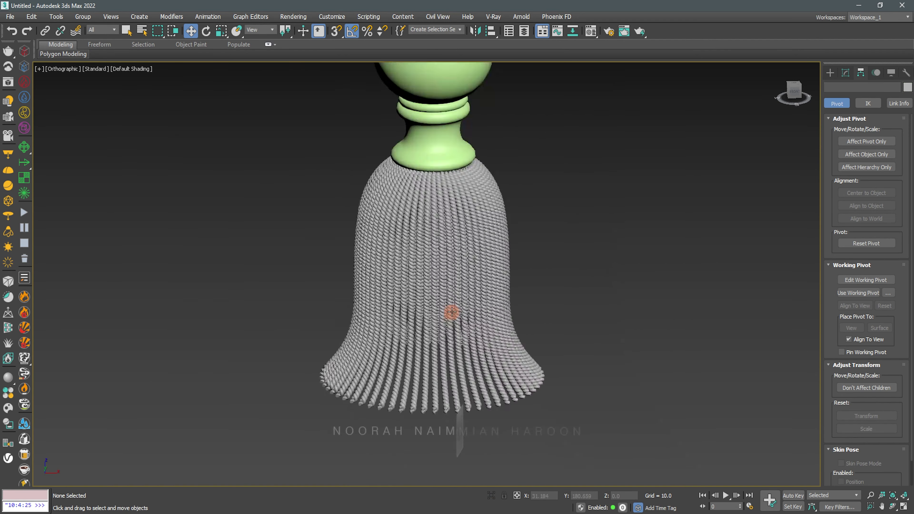
scroll(457, 266, "down", 2)
left_click_drag(566, 108, 424, 249)
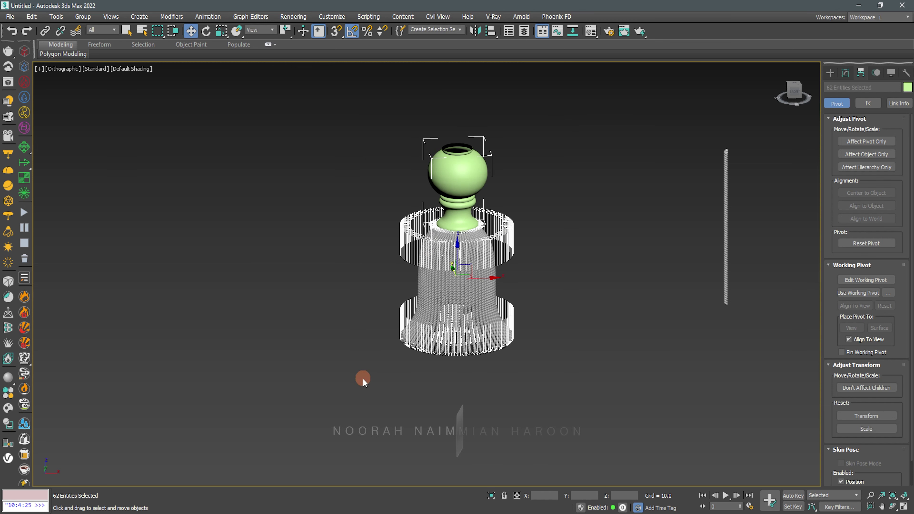
Step: Give the vase and all tassel strands a grey object colour
left_click(908, 87)
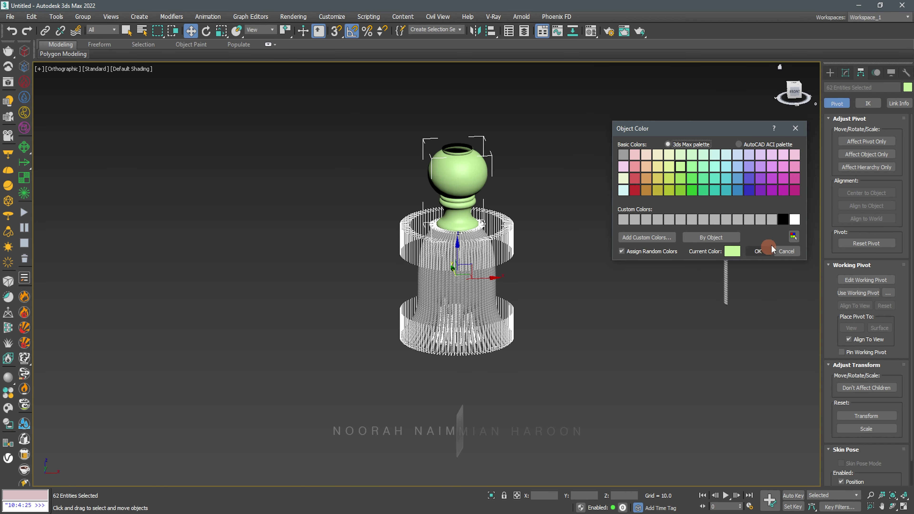
left_click(772, 220)
left_click(758, 251)
left_click(398, 306)
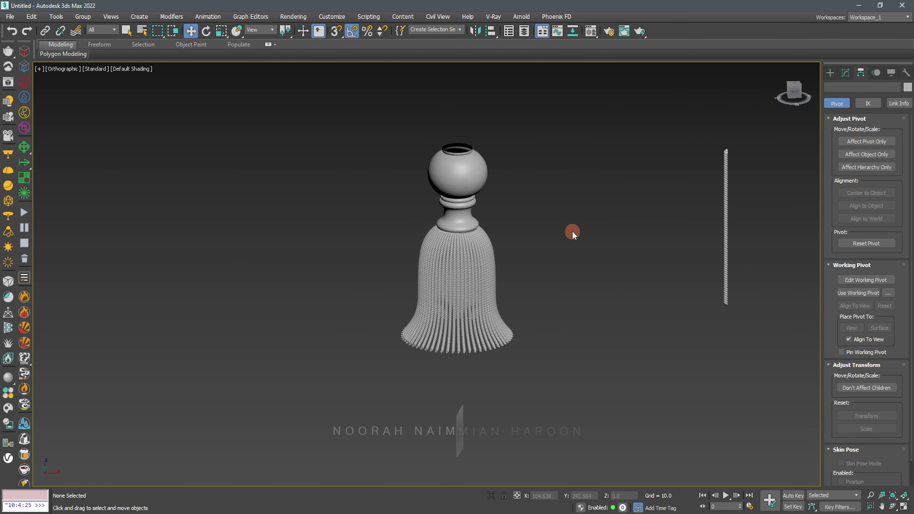
Step: Unhide all objects in Front view so the reference plane shows again
left_click(805, 93)
middle_click_drag(551, 259, 538, 300)
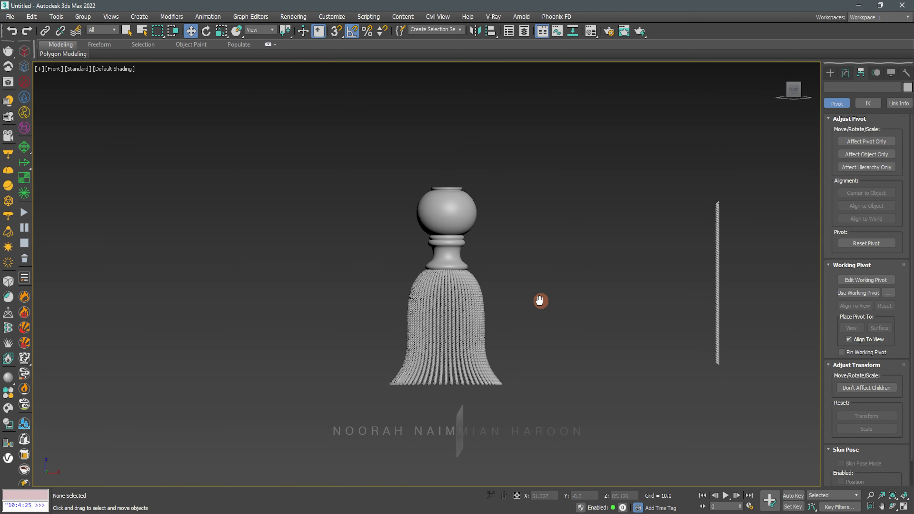
right_click(536, 297)
left_click(554, 249)
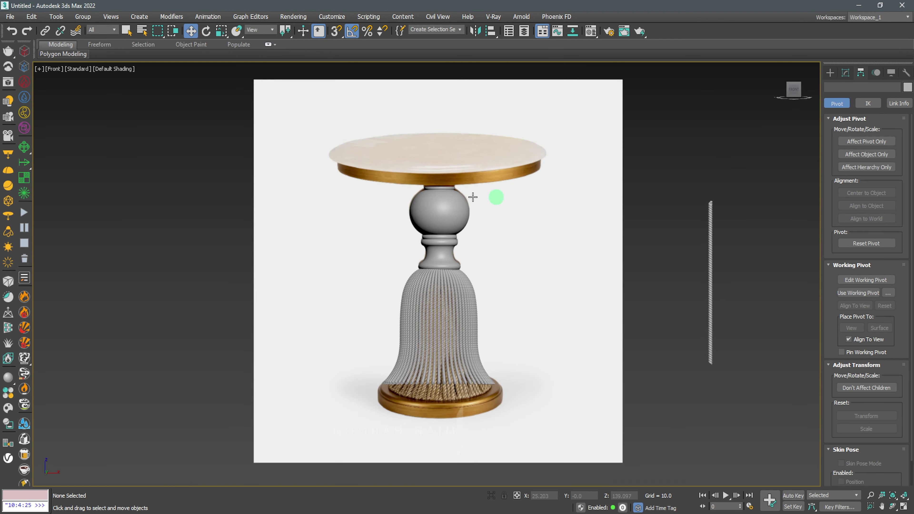
scroll(456, 286, "up", 3)
scroll(663, 272, "down", 3)
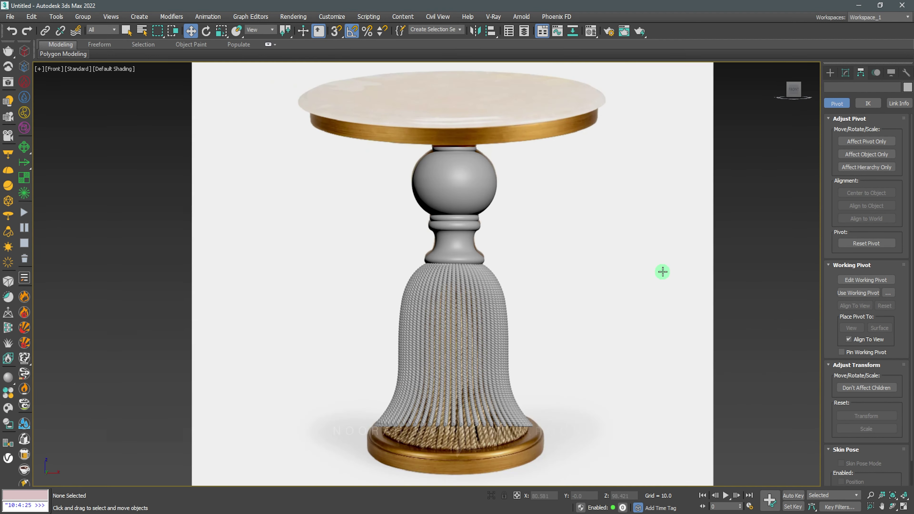
scroll(371, 259, "up", 3)
left_click(336, 239)
left_click(486, 255)
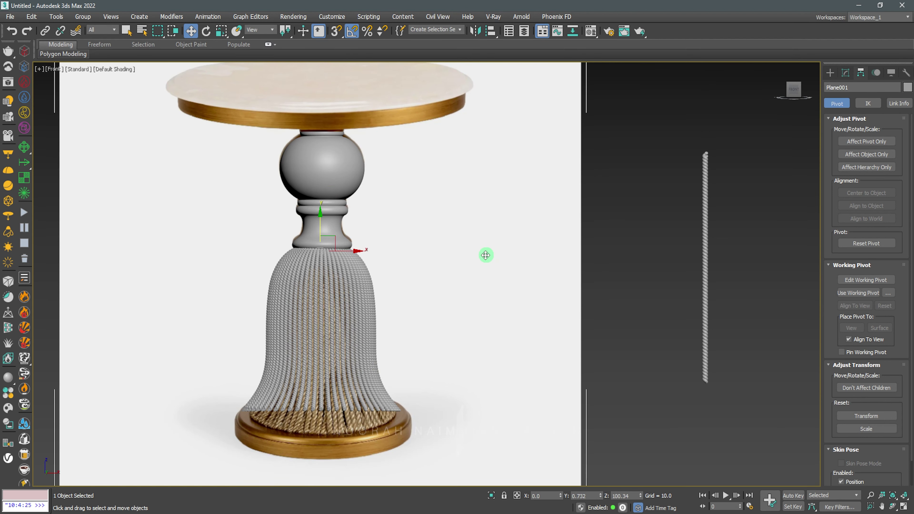
Step: Hide everything except the vase object Line001
left_click(328, 220)
scroll(370, 227, "down", 2)
right_click(414, 215)
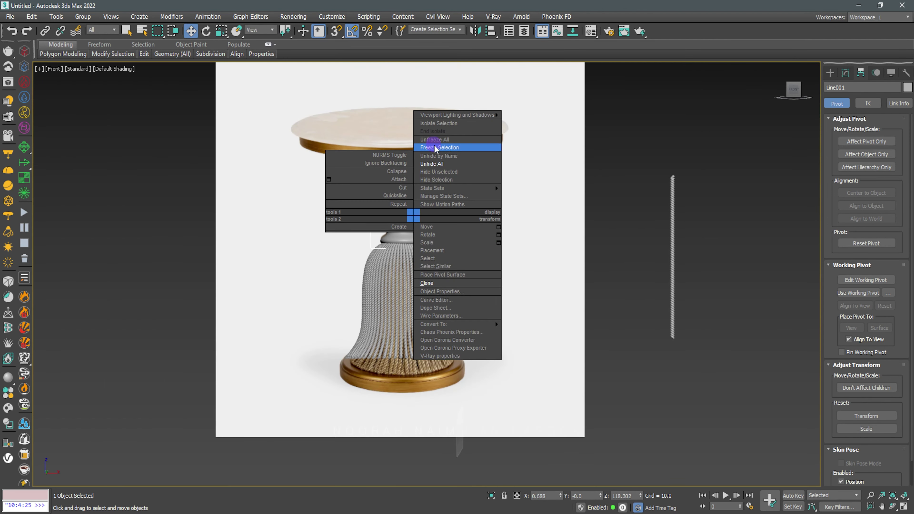
left_click(455, 171)
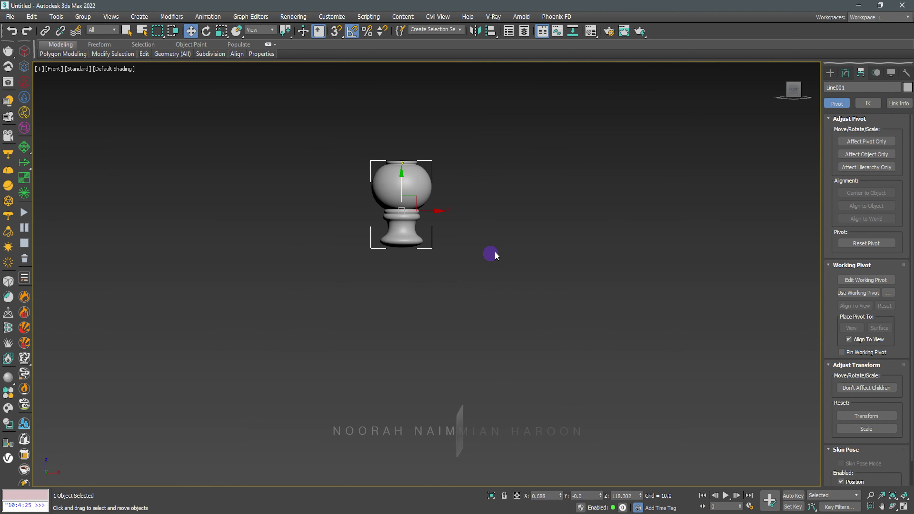
right_click(461, 213)
left_click(408, 237)
scroll(364, 246, "up", 3)
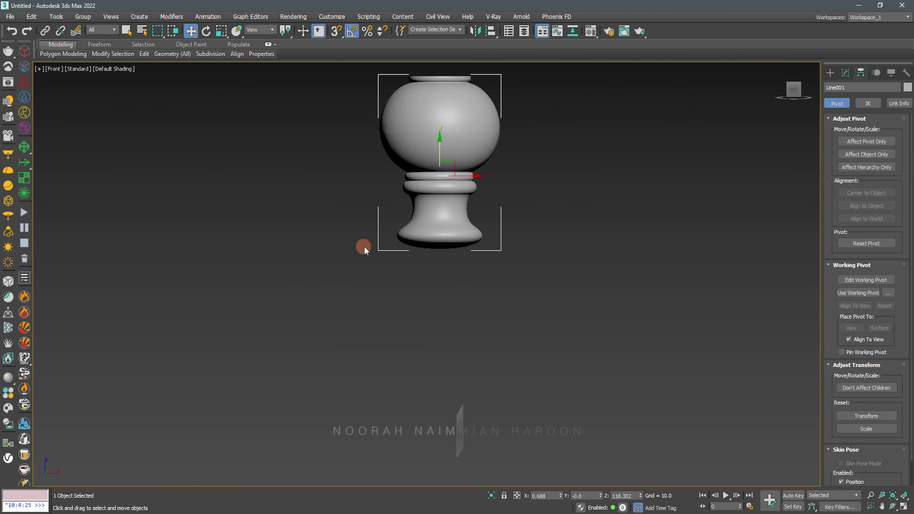
scroll(364, 246, "up", 3)
Step: Draw a Circle spline centred on the vase base
left_click(830, 72)
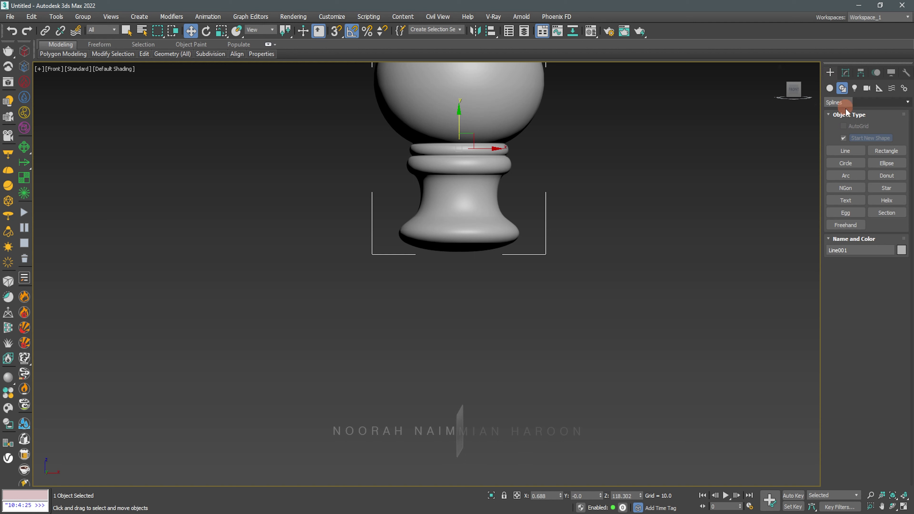
left_click(846, 163)
left_click_drag(460, 245, 509, 271)
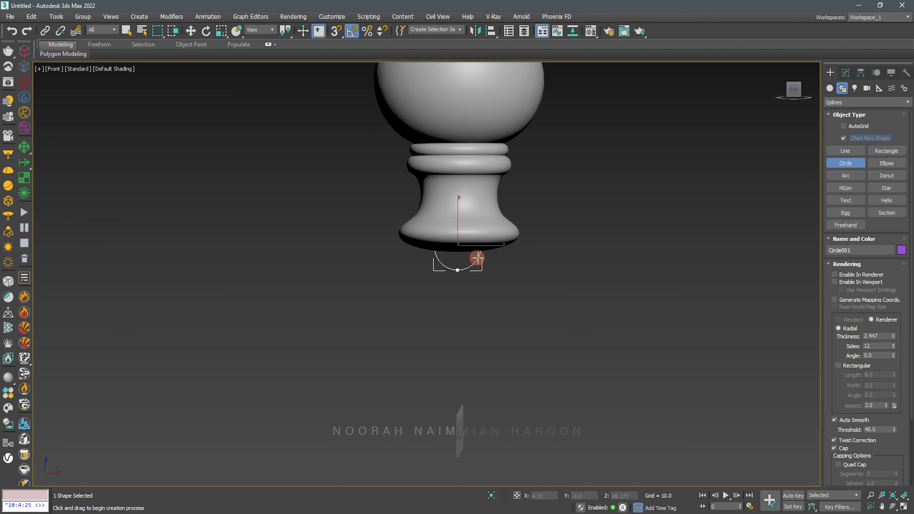
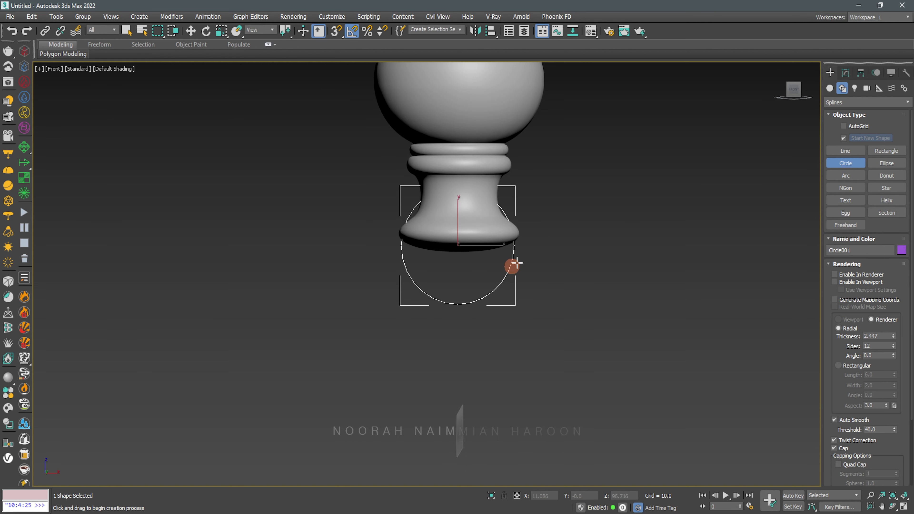
Step: Centre Circle001 on the column with Align
left_click(490, 31)
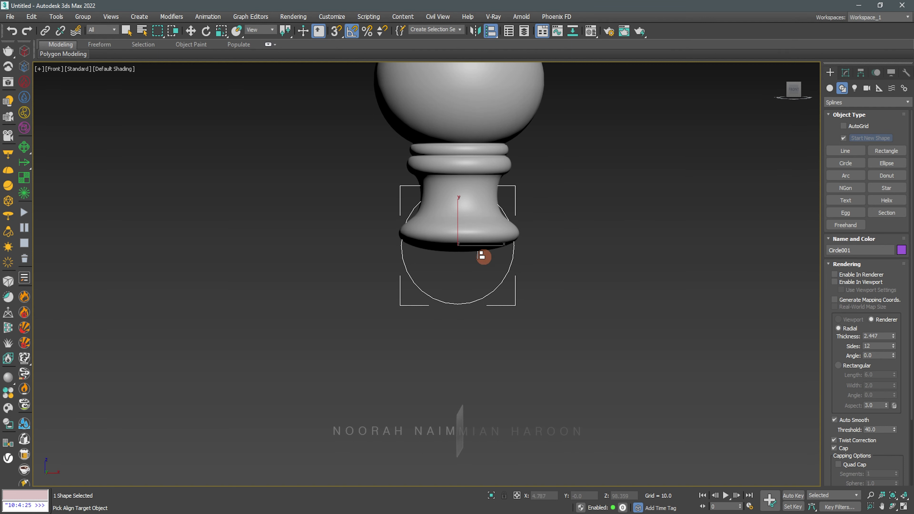
left_click(472, 206)
left_click(464, 342)
scroll(464, 198, "down", 3)
Step: Rotate the circle about X so it lies flat
key("w")
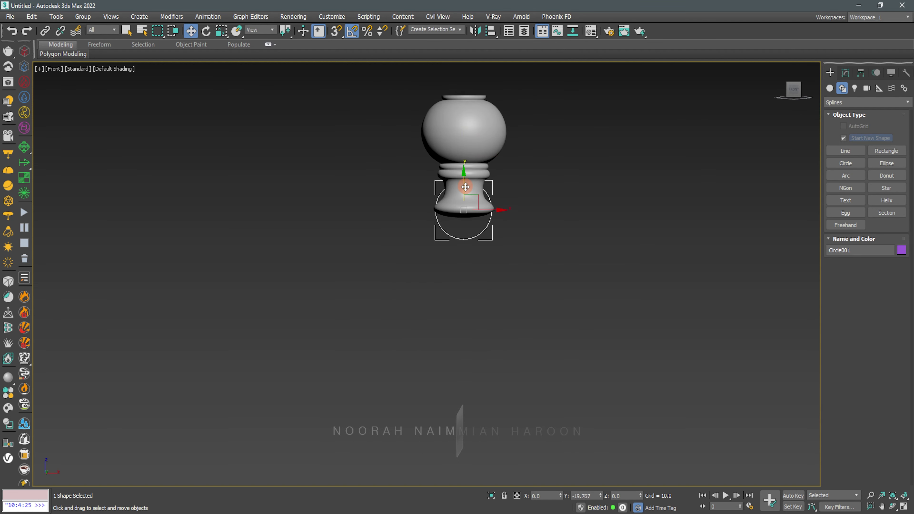
scroll(465, 187, "up", 3)
key("e")
left_click_drag(465, 210, 463, 164)
Step: Unhide all objects and raise the flat circle to the tassel's neck
right_click(566, 215)
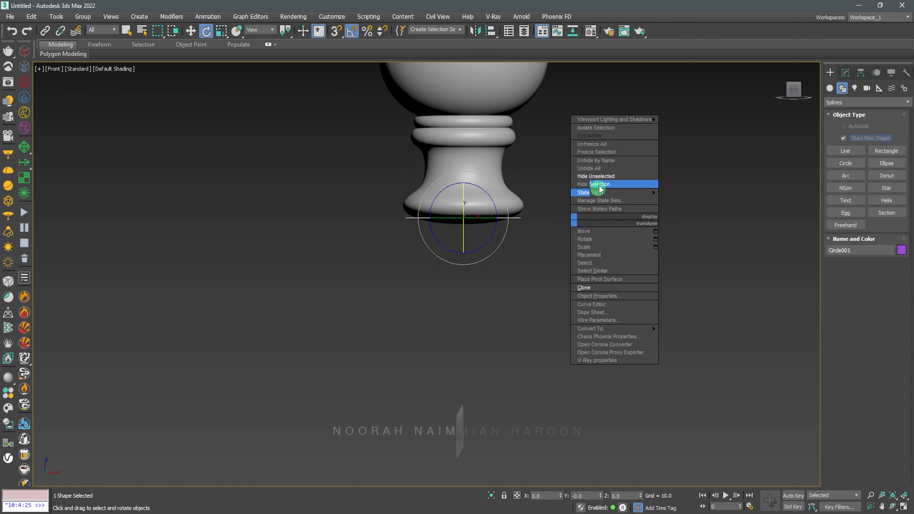
left_click(599, 168)
scroll(461, 225, "up", 2)
key("w")
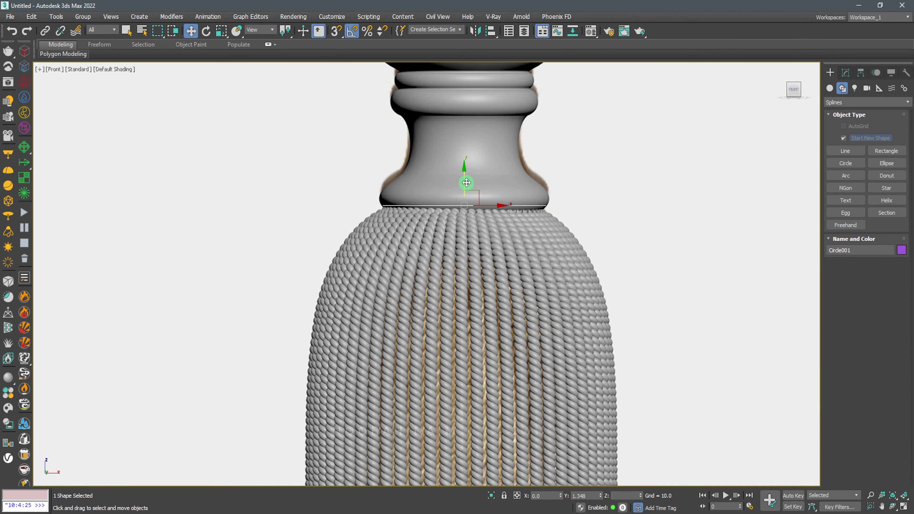
left_click_drag(464, 199, 466, 183)
scroll(700, 266, "down", 3)
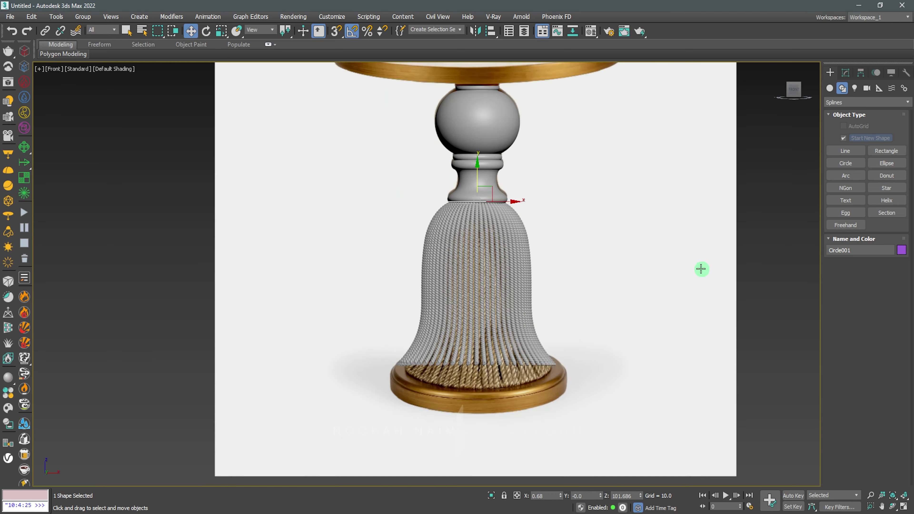
scroll(519, 238, "down", 2)
Step: Select Circle001 together with the rope helix Helix002
mouse_move(518, 239)
middle_mouse_down("alt")
mouse_move(553, 263)
mouse_move(582, 175)
middle_mouse_up("alt")
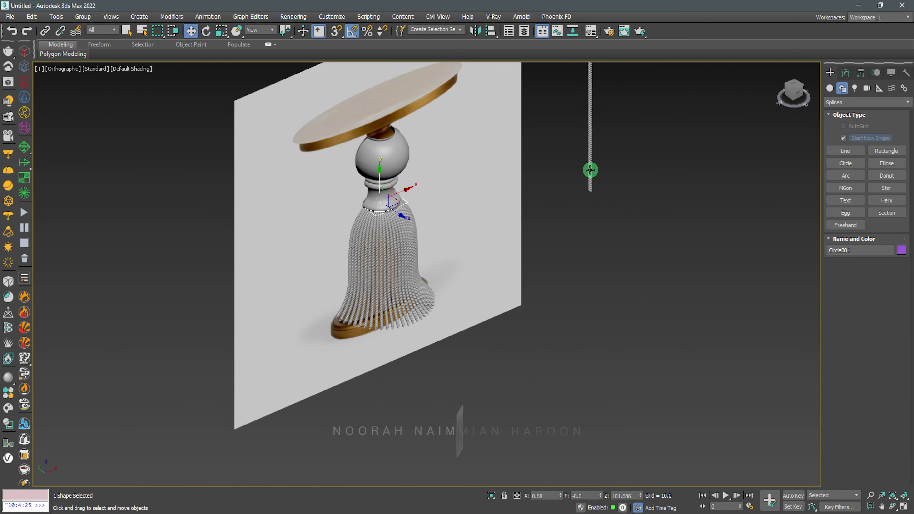
left_click(590, 170)
scroll(375, 206, "up", 5)
scroll(443, 239, "down", 4)
scroll(456, 260, "down", 1)
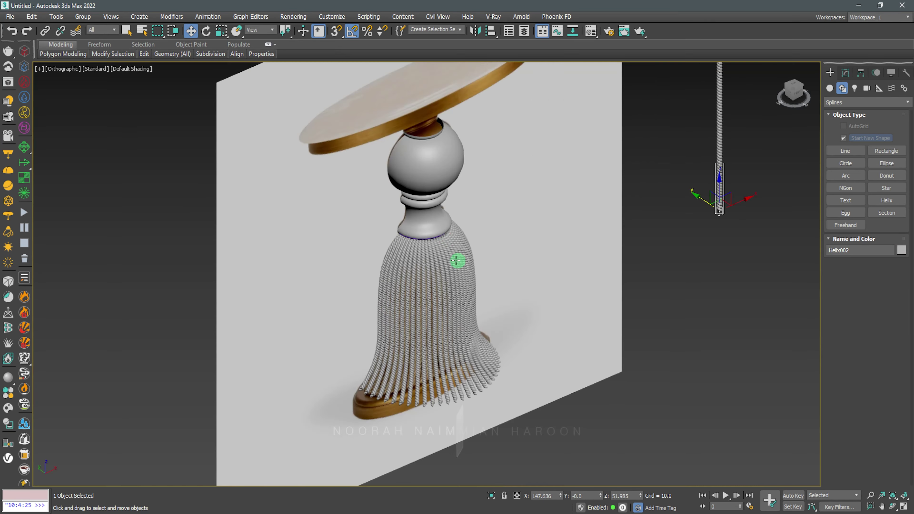
scroll(456, 260, "up", 1)
left_click(468, 259)
scroll(465, 254, "down", 2)
scroll(461, 250, "down", 2)
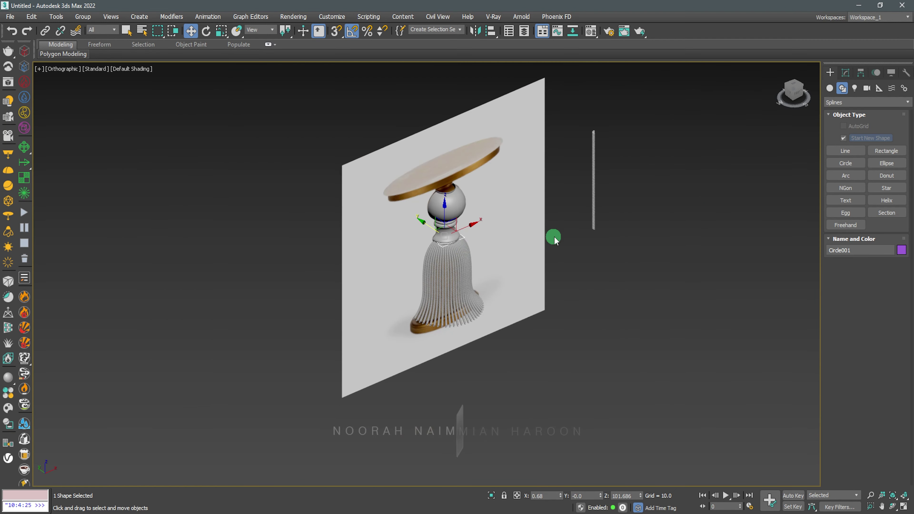
left_click(595, 211, "ctrl")
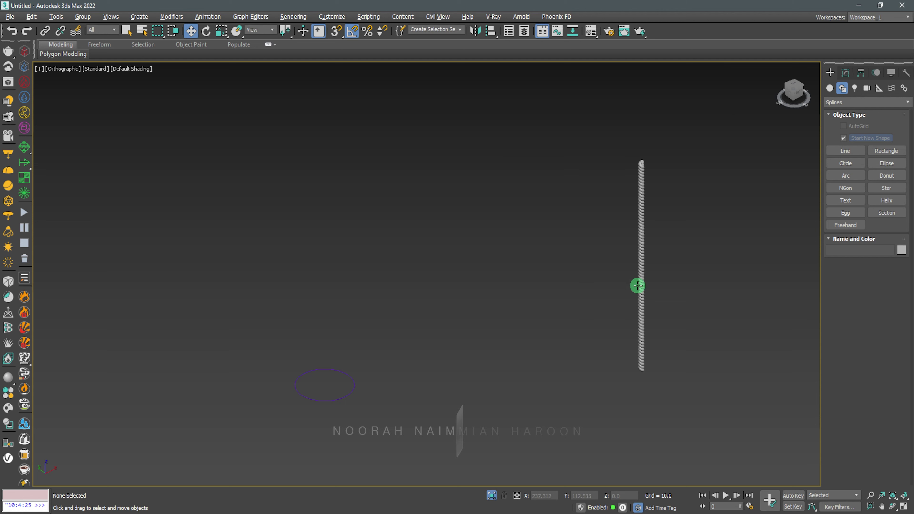
Step: Give Circle001 a grey object colour
left_click(638, 286)
middle_click_drag(638, 286, 488, 295, "alt")
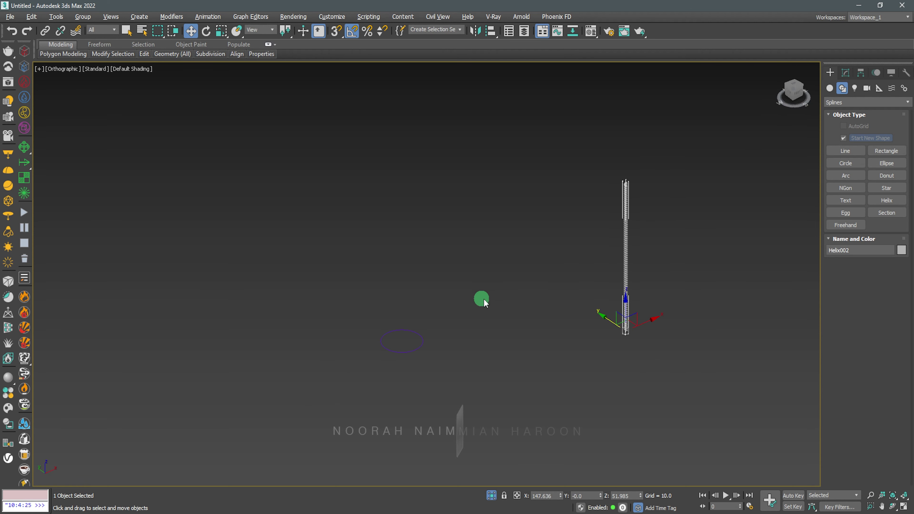
left_click_drag(463, 344, 374, 348)
left_click(902, 250)
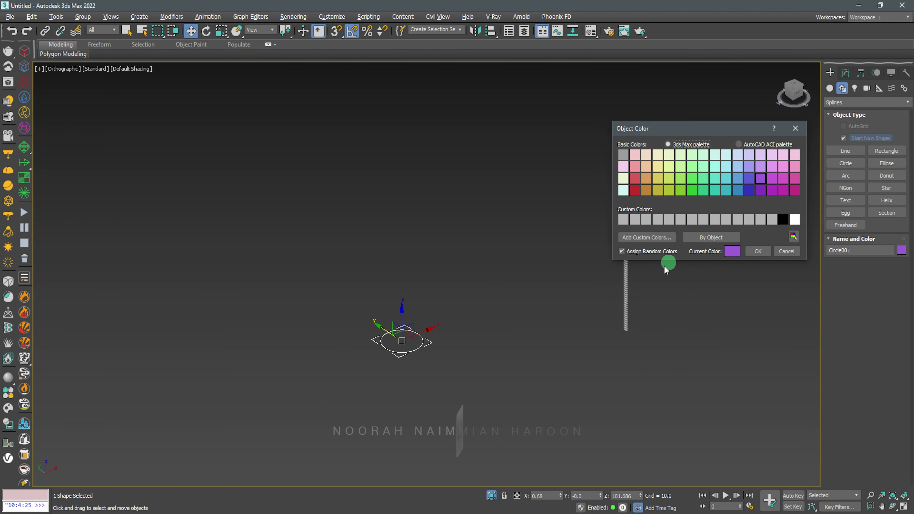
left_click(703, 219)
left_click(757, 251)
Step: Add a PathDeform (WSM) modifier to Helix002
left_click(626, 288)
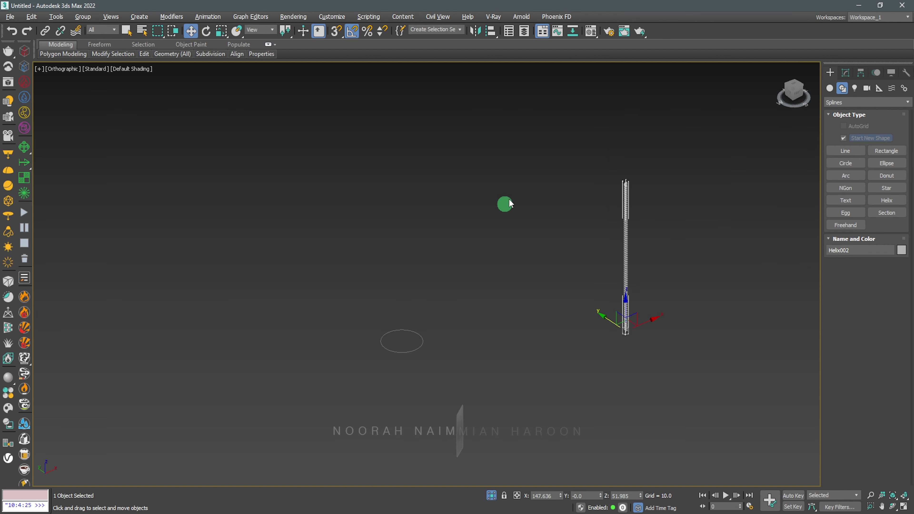
left_click(848, 73)
left_click(906, 103)
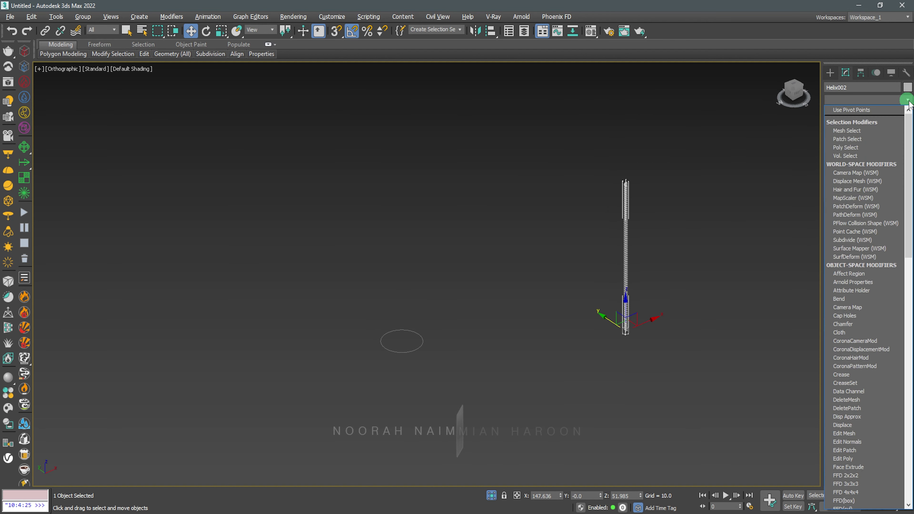
key("p")
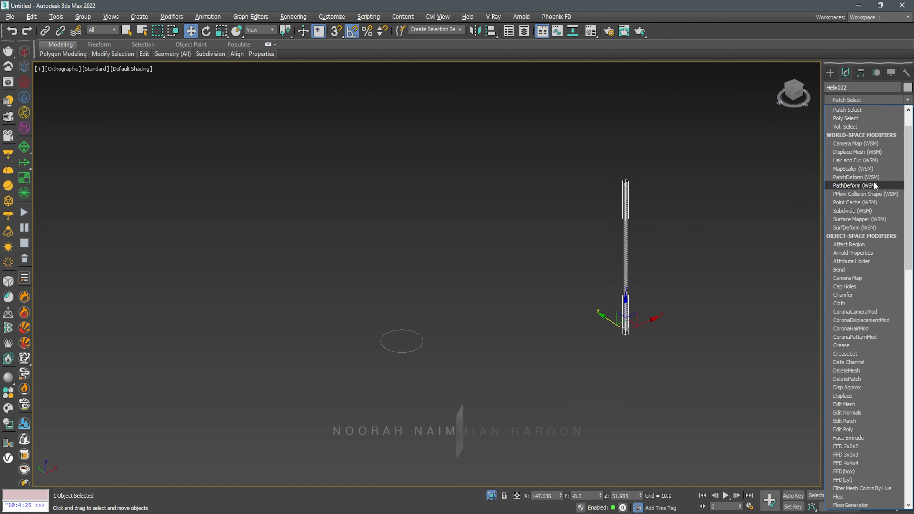
left_click(867, 185)
Step: Use Circle001 as the path, move the rope onto it, and unhide everything
left_click(866, 233)
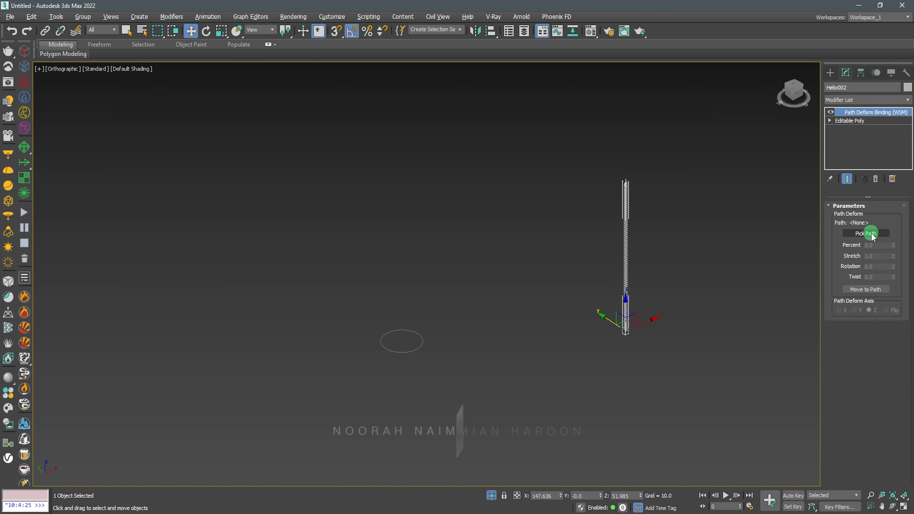
left_click(413, 352)
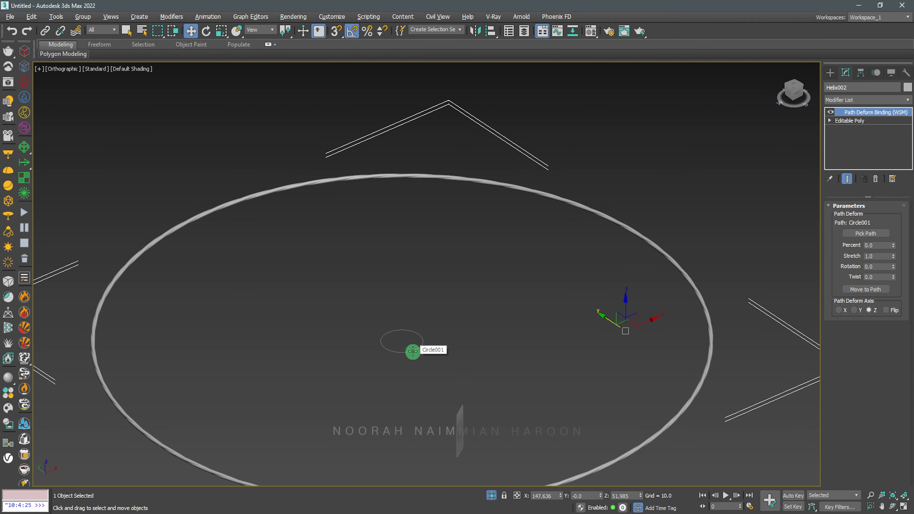
left_click(875, 292)
scroll(388, 351, "up", 5)
right_click(608, 226)
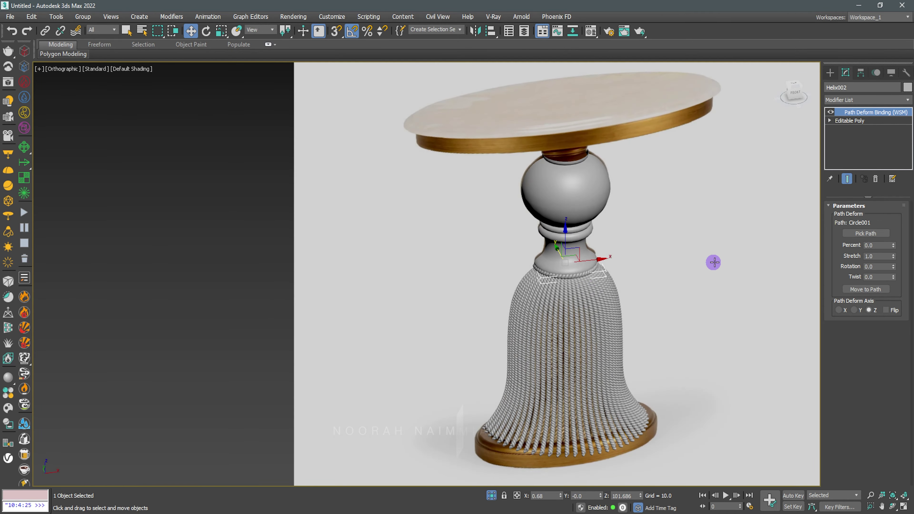
Step: Scale the rope collar uniformly to 108%
scroll(583, 287, "up", 5)
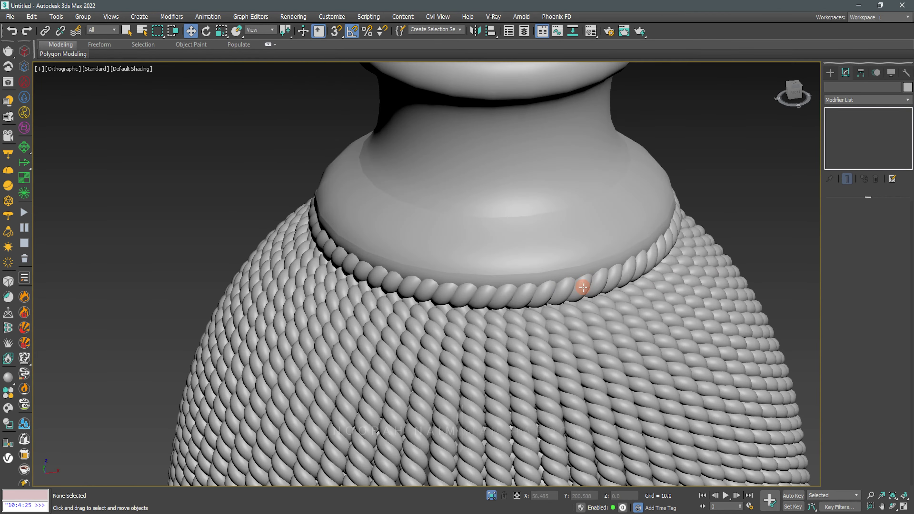
left_click(583, 287)
scroll(583, 287, "down", 4)
key("r")
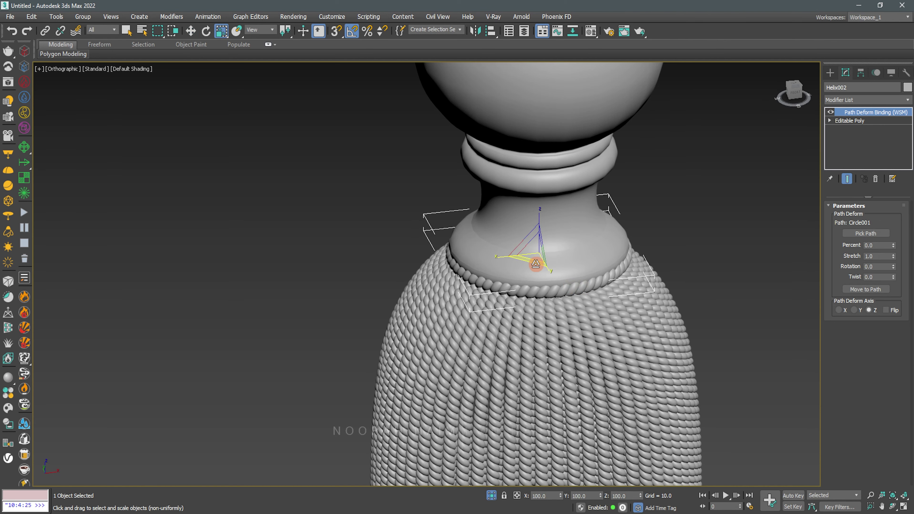
scroll(543, 288, "up", 5)
scroll(543, 288, "down", 5)
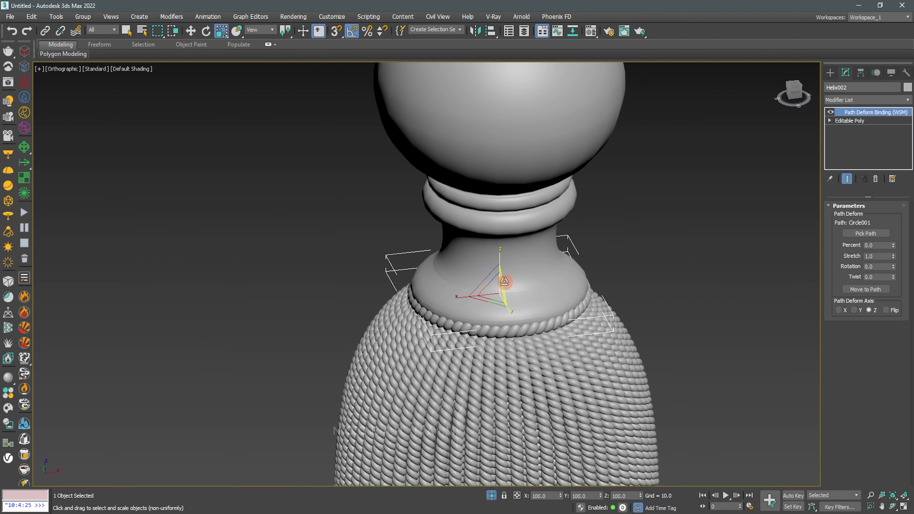
left_click_drag(501, 292, 495, 306)
scroll(495, 305, "down", 5)
middle_click_drag(577, 311, 562, 295, "alt")
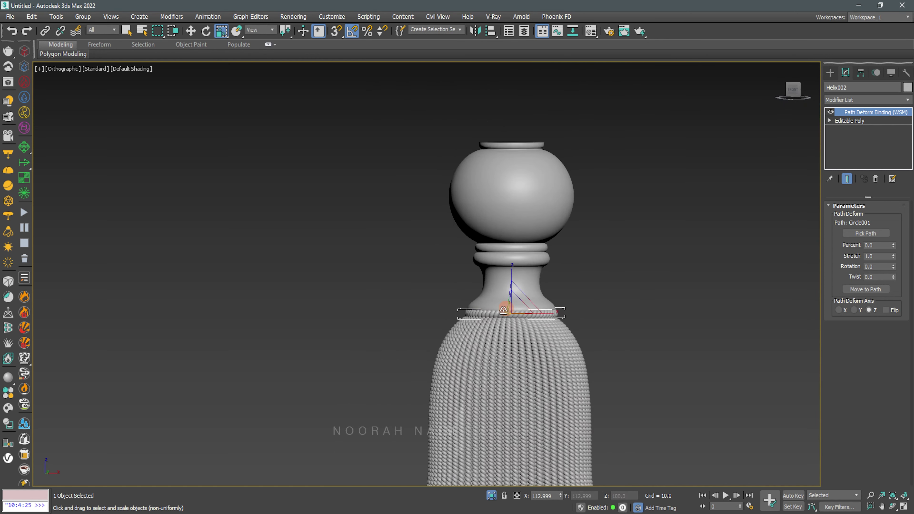
scroll(562, 295, "up", 5)
Step: Collapse Helix002's Path Deform Binding into an editable poly
key("w")
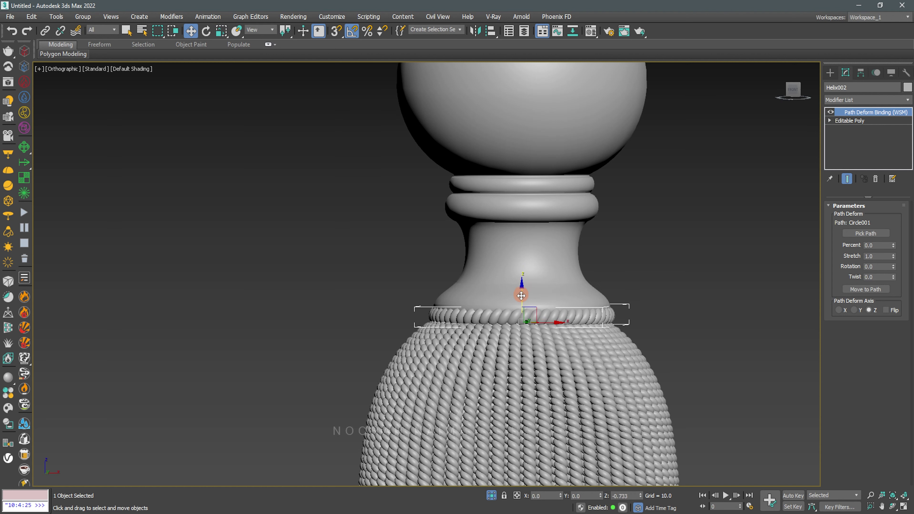
right_click(867, 119)
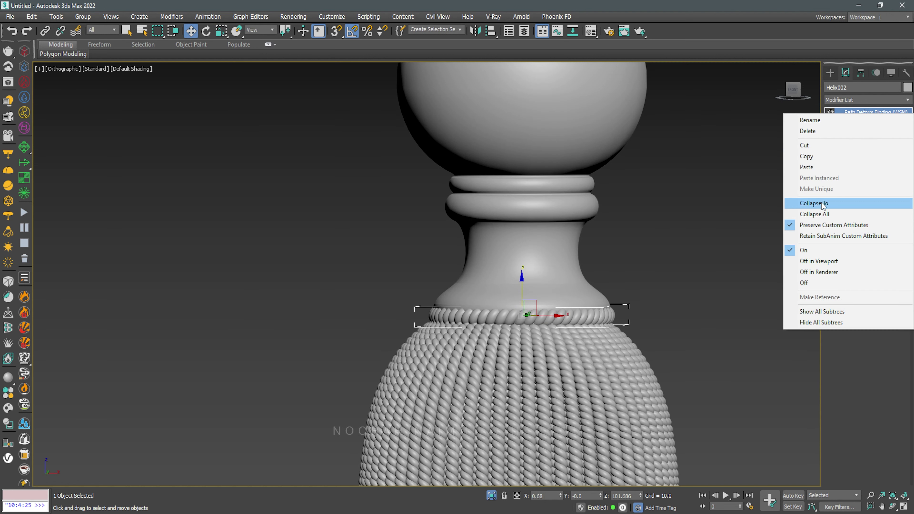
left_click(803, 205)
left_click(501, 303)
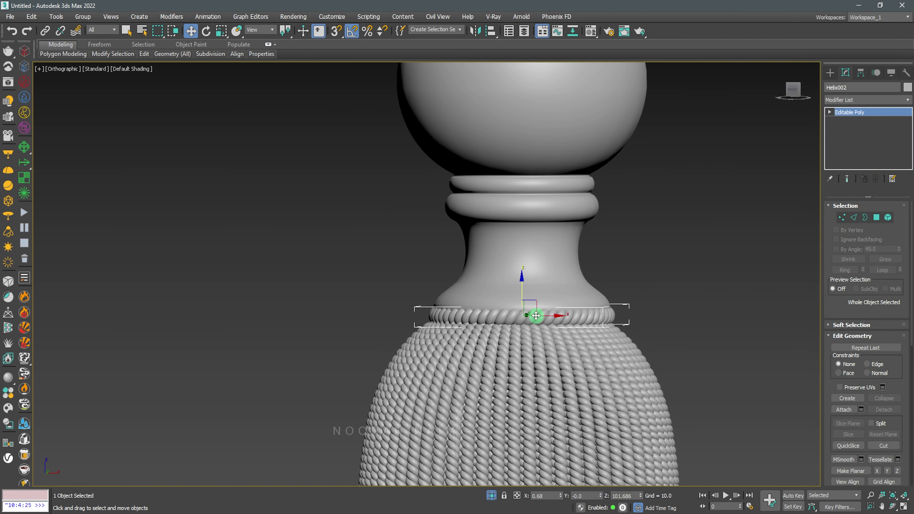
Step: Lower the rope collar slightly onto the column neck
scroll(505, 299, "up", 5)
scroll(504, 300, "down", 5)
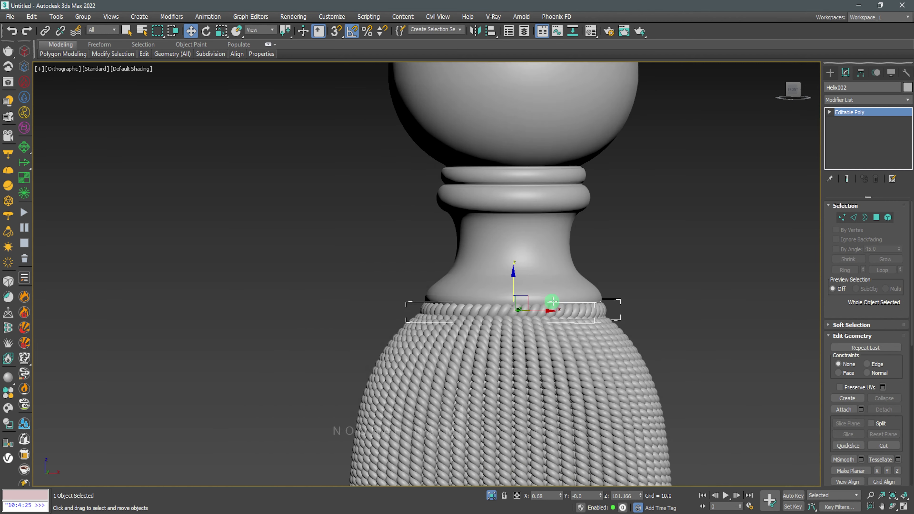
middle_click_drag(505, 300, 500, 243)
left_click(667, 206)
scroll(634, 234, "down", 5)
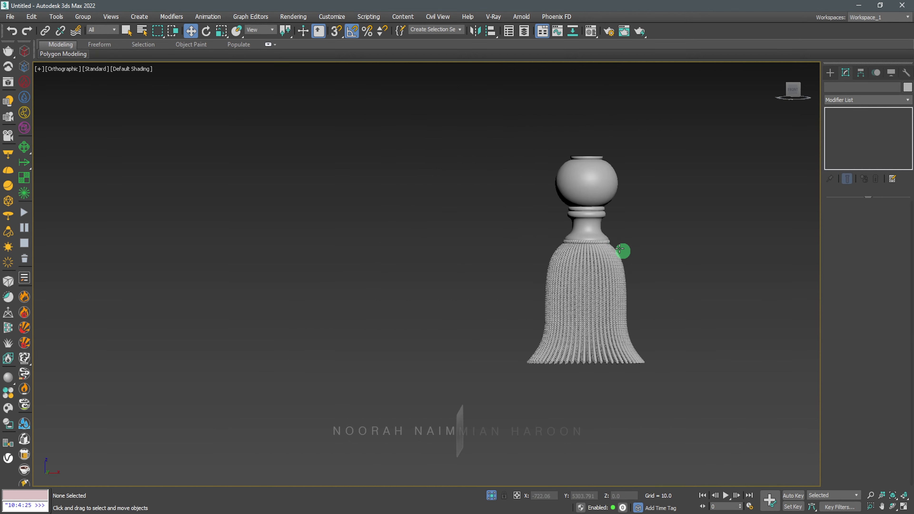
right_click(702, 191)
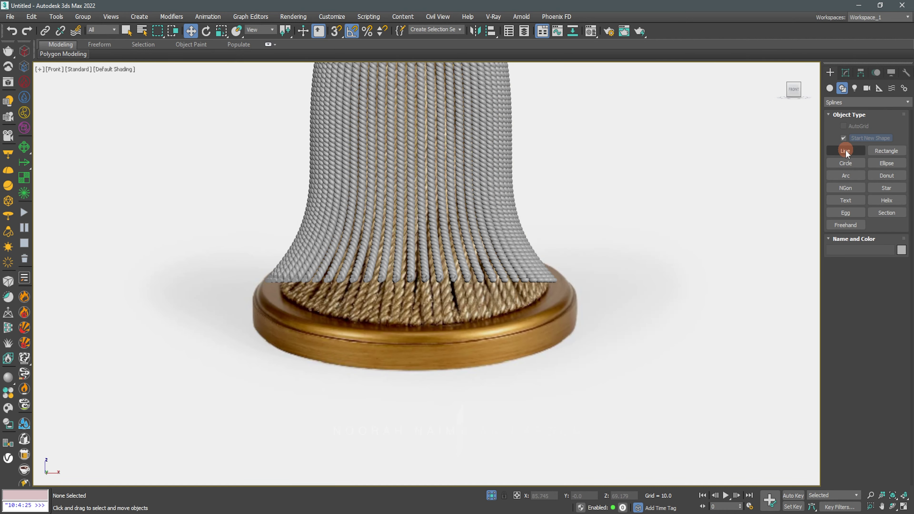
Step: Draw Line003 as a boxy profile with a slanted upper-right corner in Front view
left_click(846, 151)
scroll(543, 283, "up", 4)
left_click(525, 274)
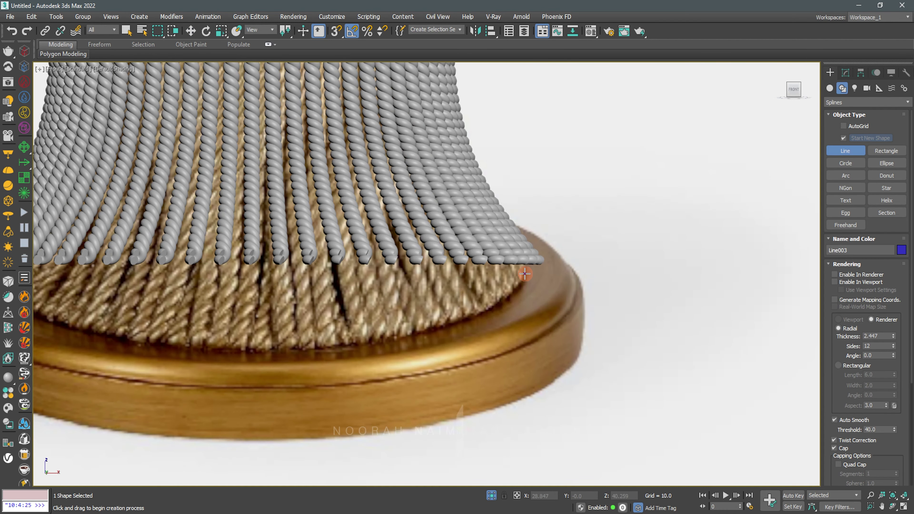
left_click(566, 274)
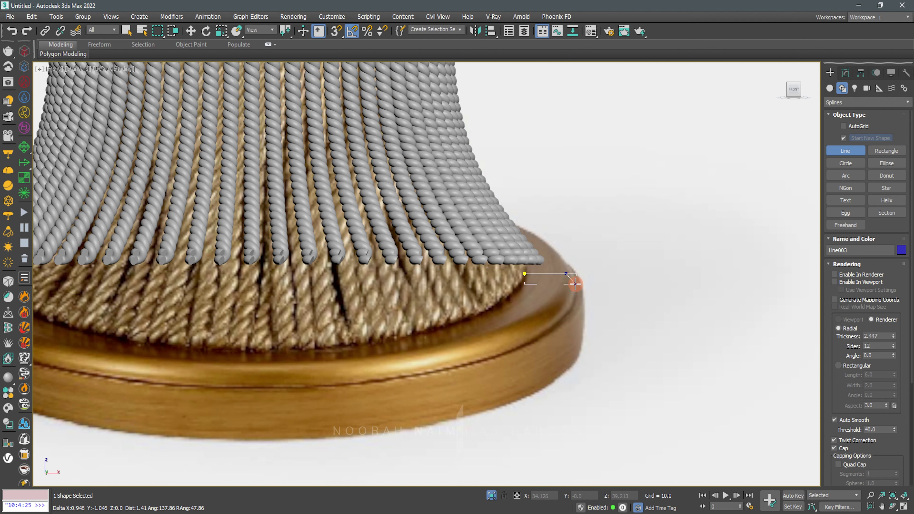
left_click(576, 283)
left_click(583, 282)
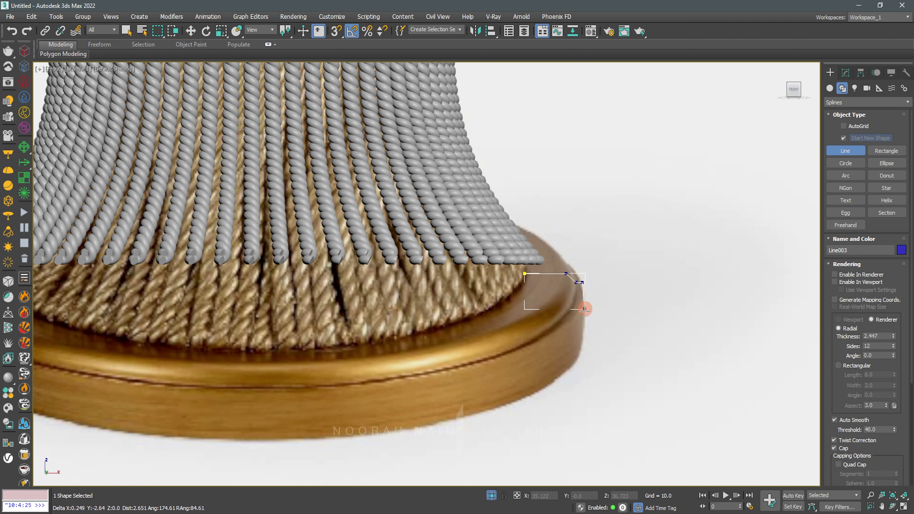
left_click(582, 348)
left_click(577, 355)
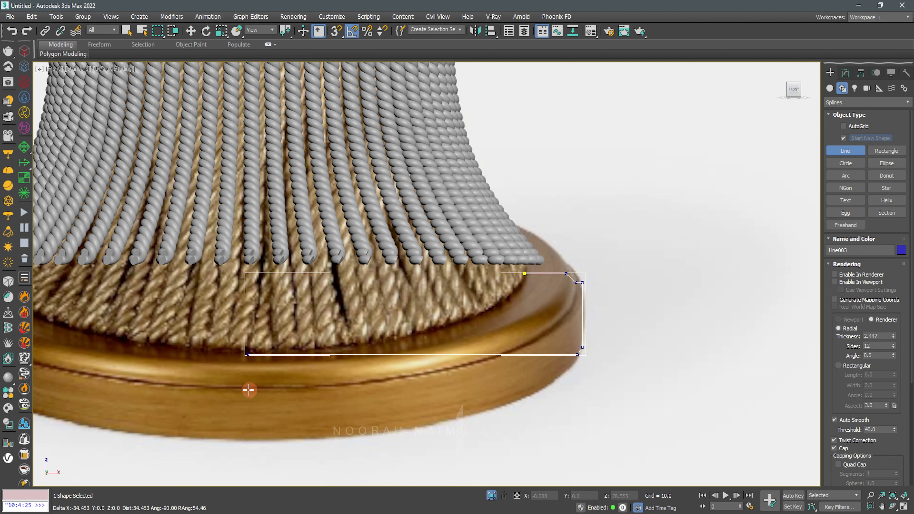
right_click(382, 373)
Step: Inspect Line003's end vertices in Vertex mode
scroll(544, 310, "down", 2)
key("w")
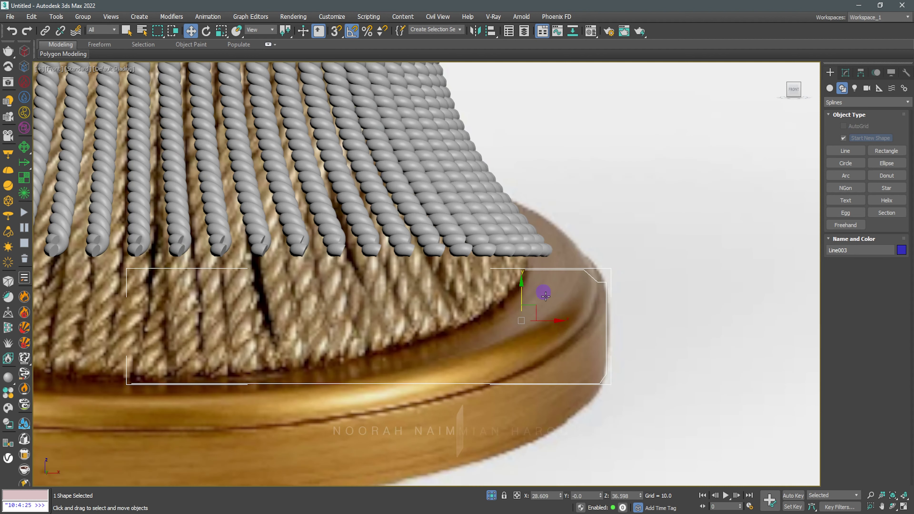
right_click(525, 305)
left_click(531, 298)
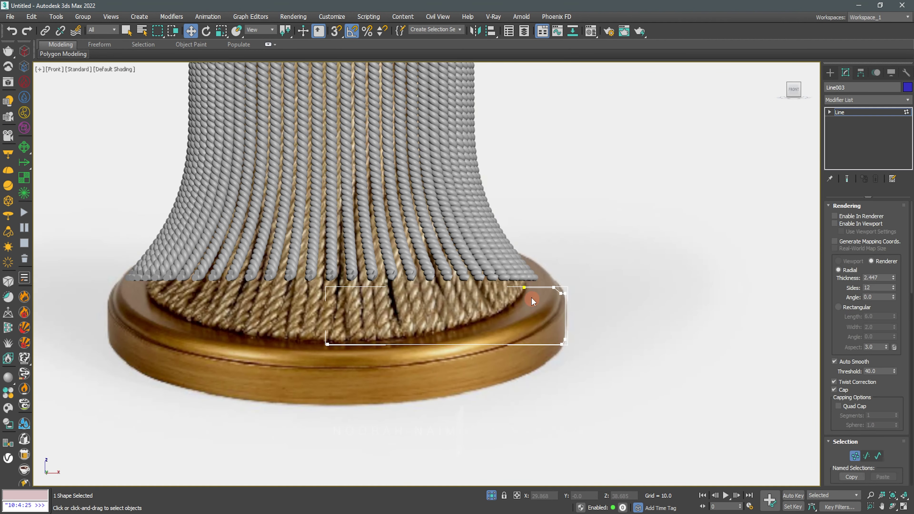
left_click(525, 289)
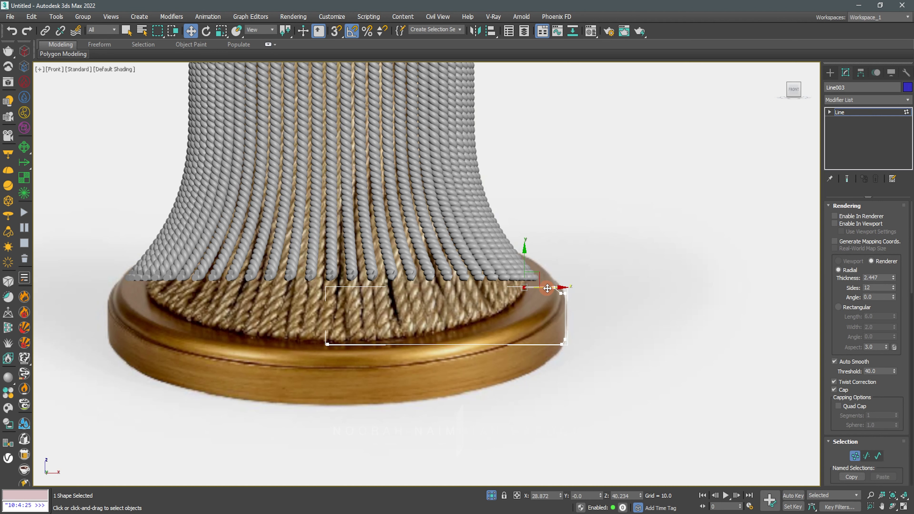
left_click(358, 289)
Step: Isolate Line003 on its own, then restore the rest of the scene
left_click(855, 455)
key("alt+q")
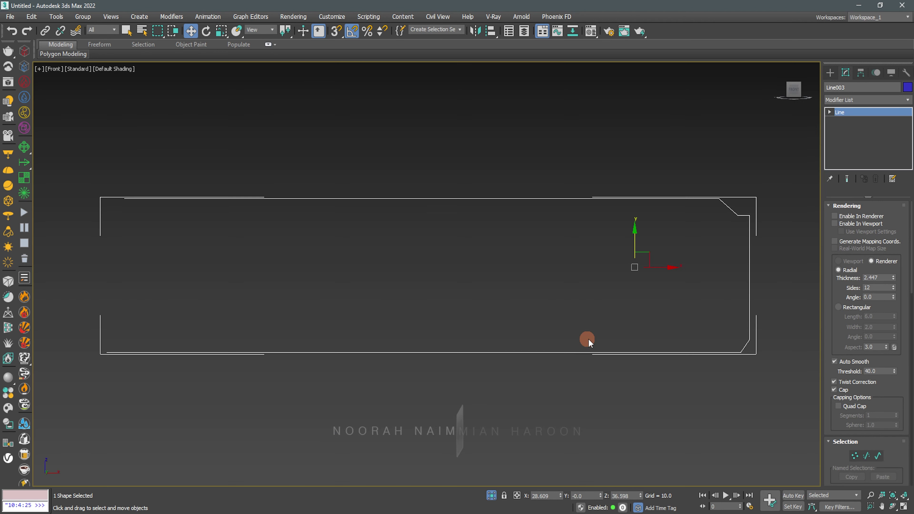
scroll(587, 339, "down", 5)
right_click(681, 294)
left_click(701, 243)
Step: Convert the upper-right corner vertex to Bezier Corner and adjust its tangent handle
scroll(640, 272, "up", 3)
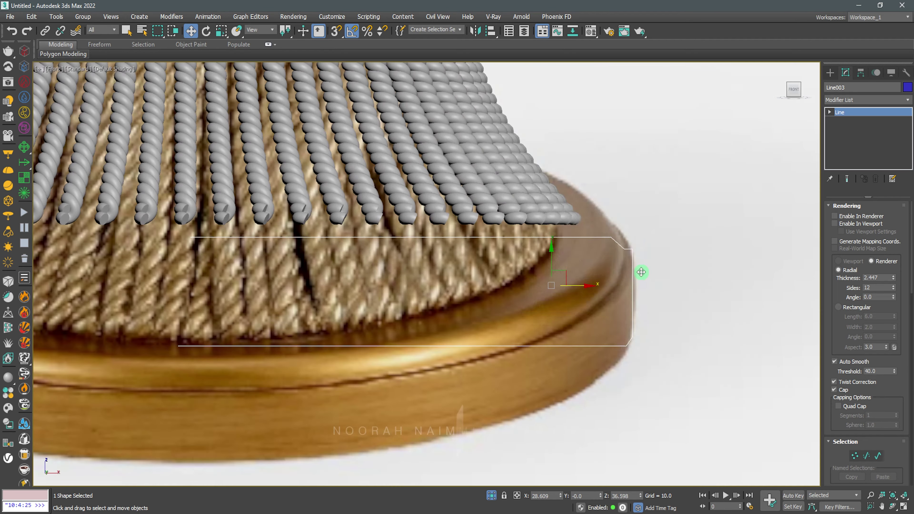
right_click(612, 237)
key("Escape")
key("1")
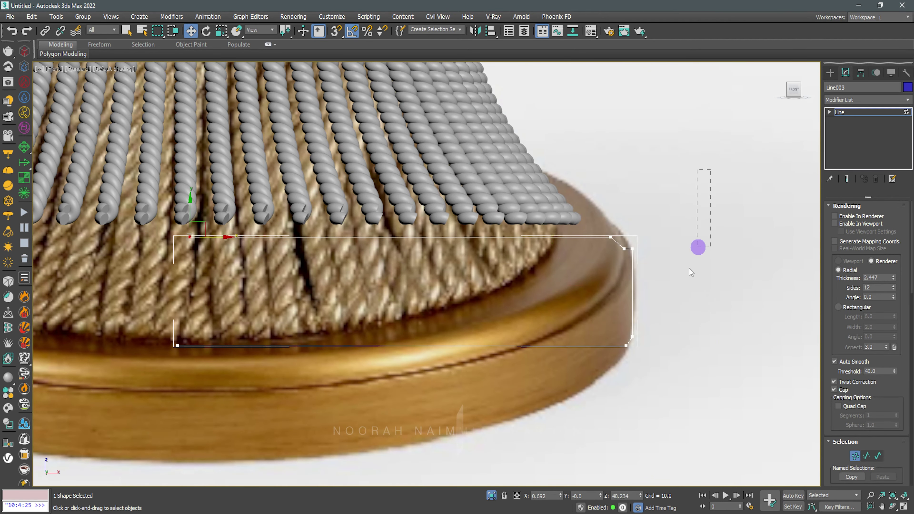
left_click_drag(709, 173, 697, 266)
right_click(634, 273)
left_click(612, 198)
scroll(621, 234, "up", 2)
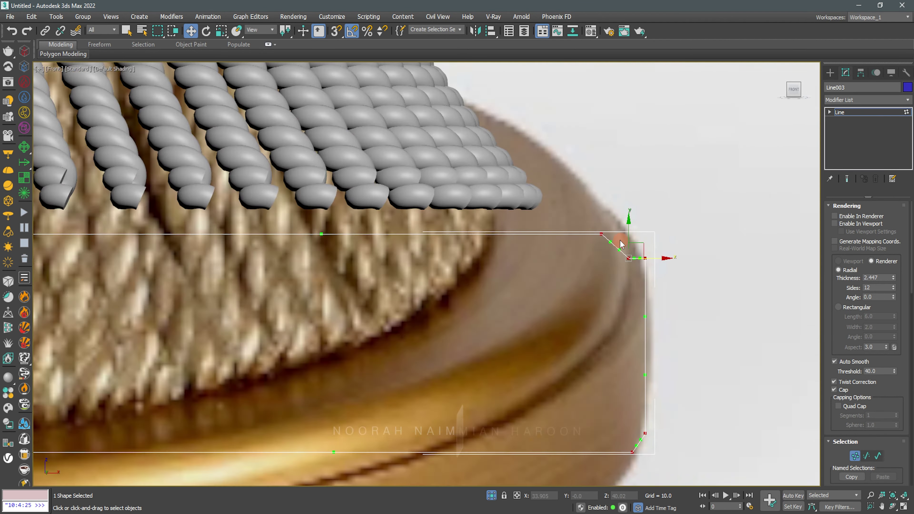
scroll(612, 249, "up", 2)
scroll(608, 253, "up", 1)
left_click_drag(608, 252, 617, 237)
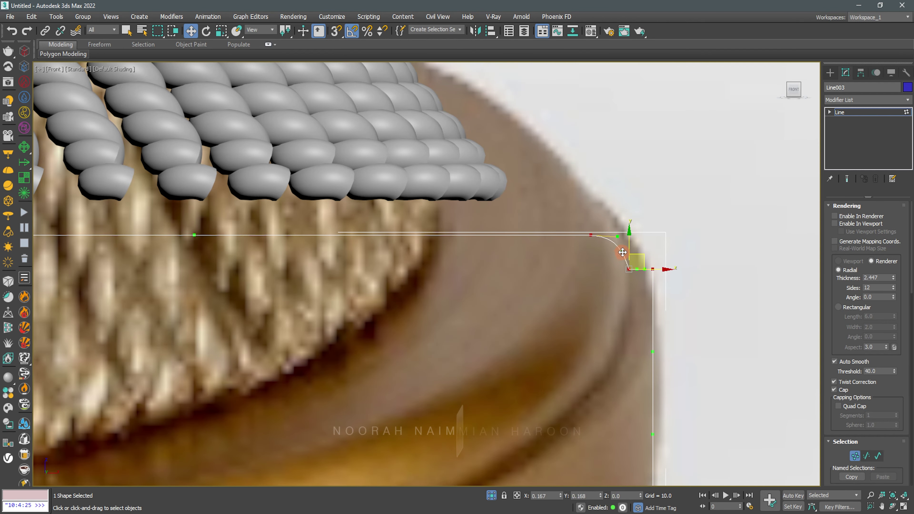
Step: Lower the end vertex and fillet the corner into a smooth curve
middle_click_drag(642, 258, 650, 262)
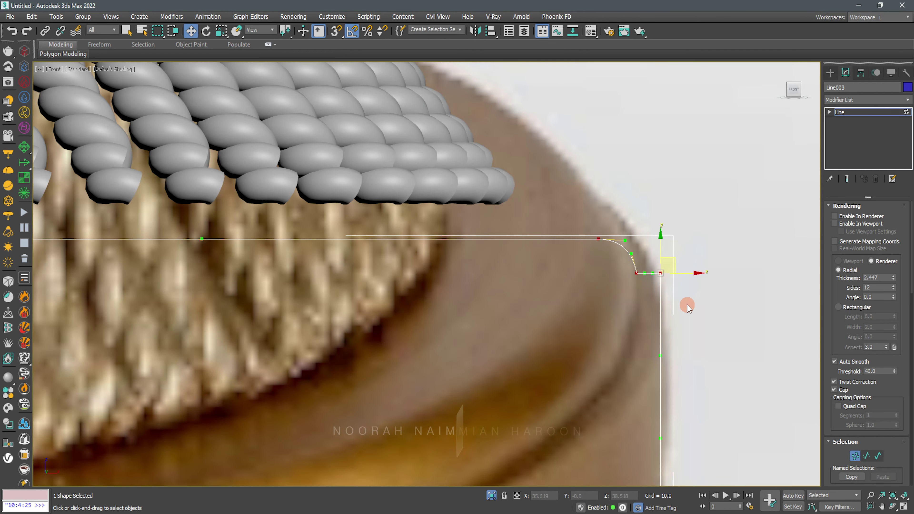
scroll(664, 279, "up", 5)
left_click_drag(659, 246, 642, 286)
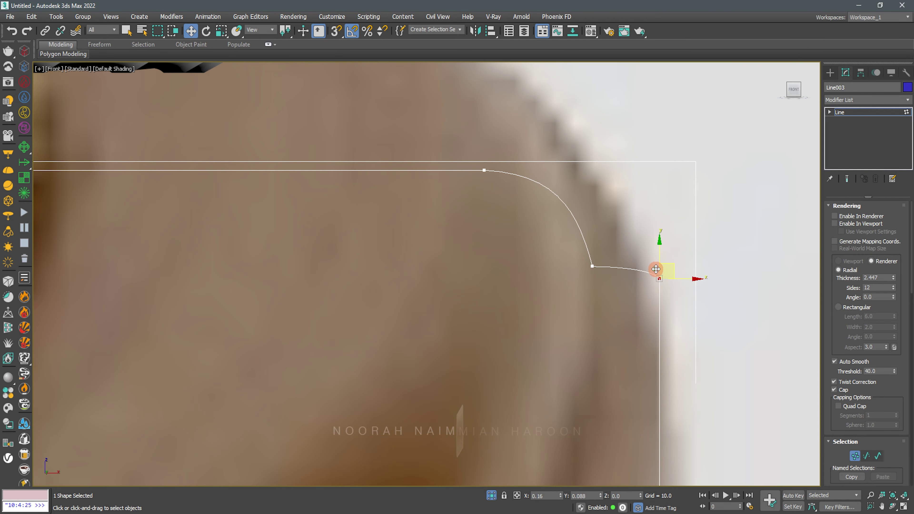
scroll(663, 277, "down", 3)
scroll(670, 289, "down", 2)
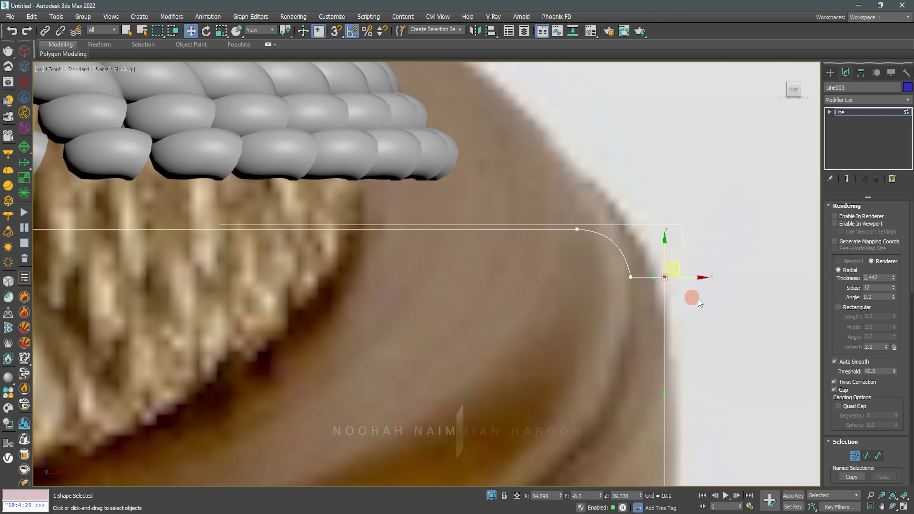
mouse_move(837, 339)
left_mouse_down()
mouse_move(832, 258)
mouse_move(859, 343)
left_mouse_up()
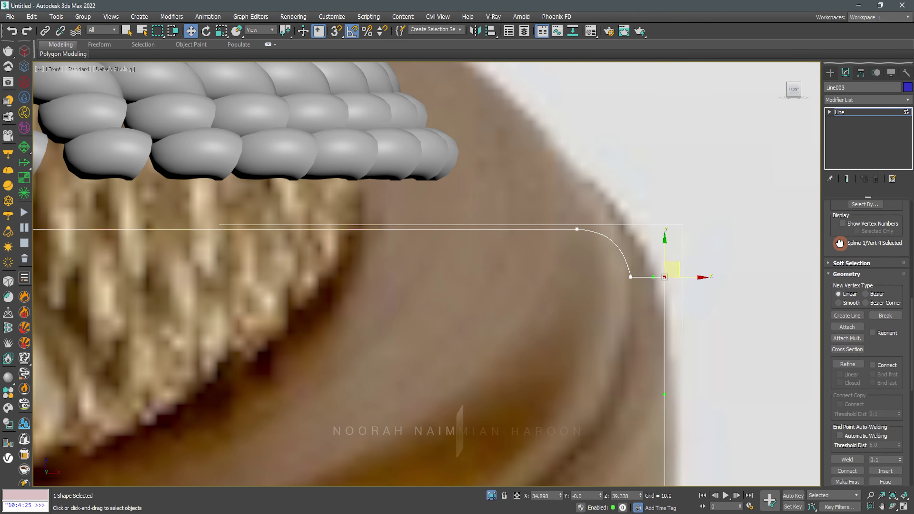
left_click(857, 412)
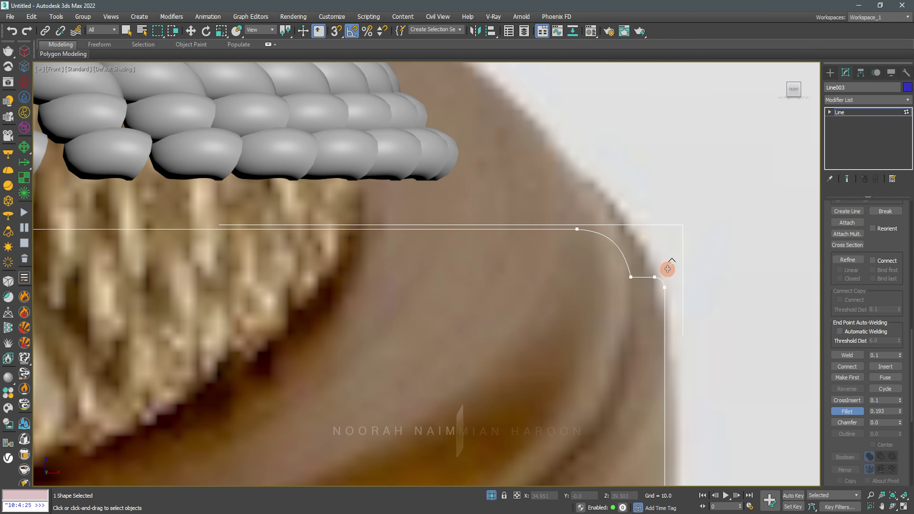
scroll(668, 266, "down", 3)
scroll(679, 362, "up", 3)
scroll(663, 341, "up", 3)
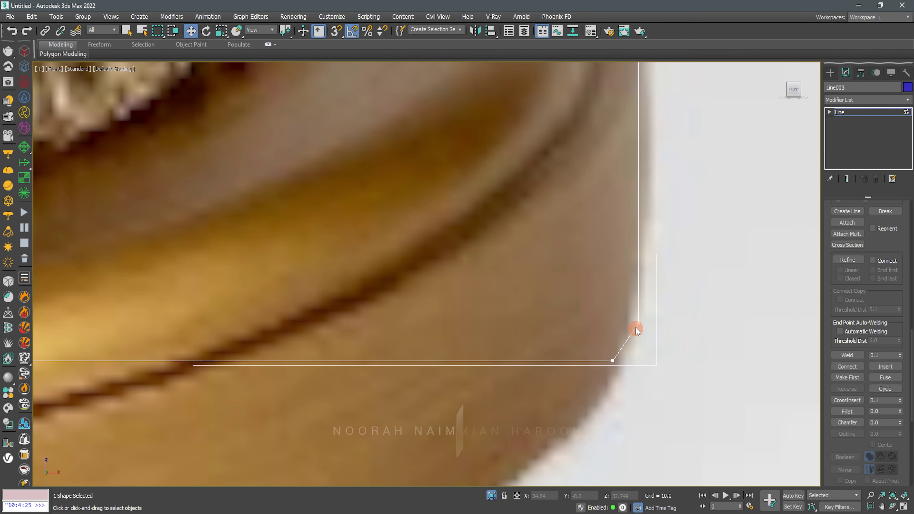
right_click(636, 340)
Step: Bend the lower slanted edge into a curve and select its bottom vertex
left_click_drag(625, 347, 635, 362)
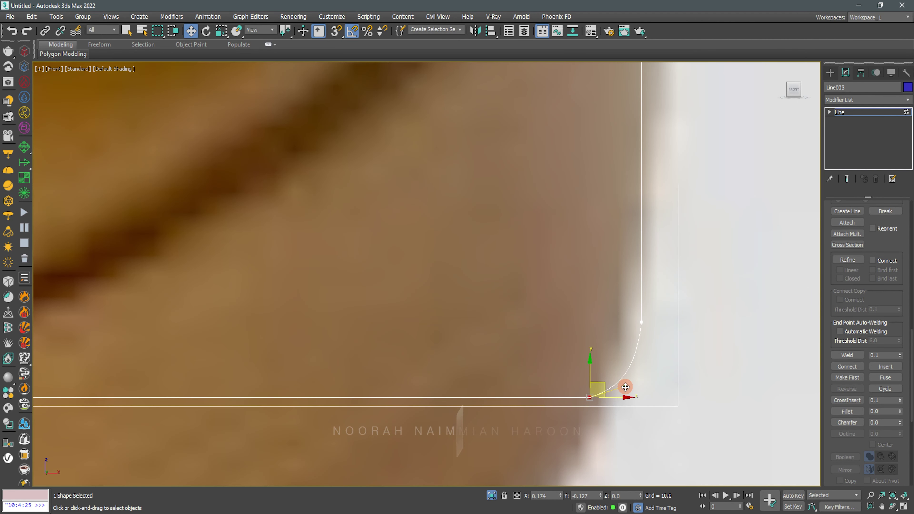
left_click(643, 322)
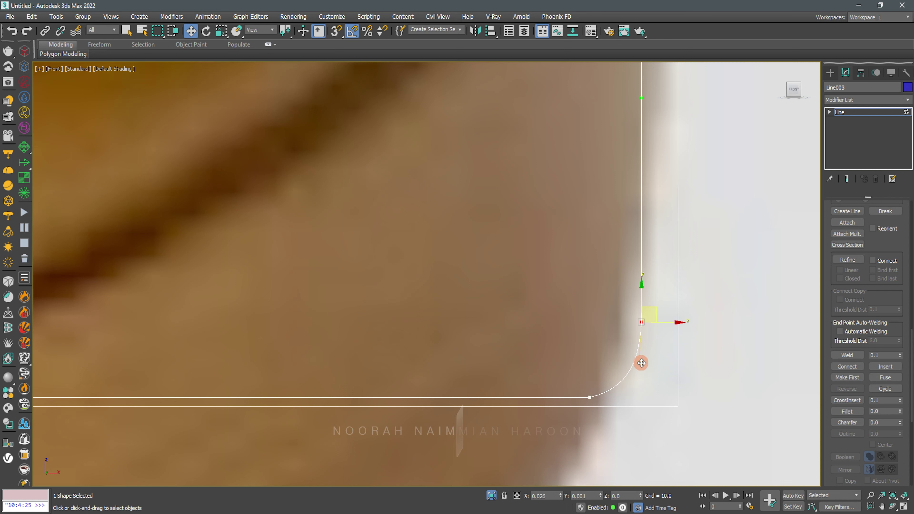
left_click(613, 400)
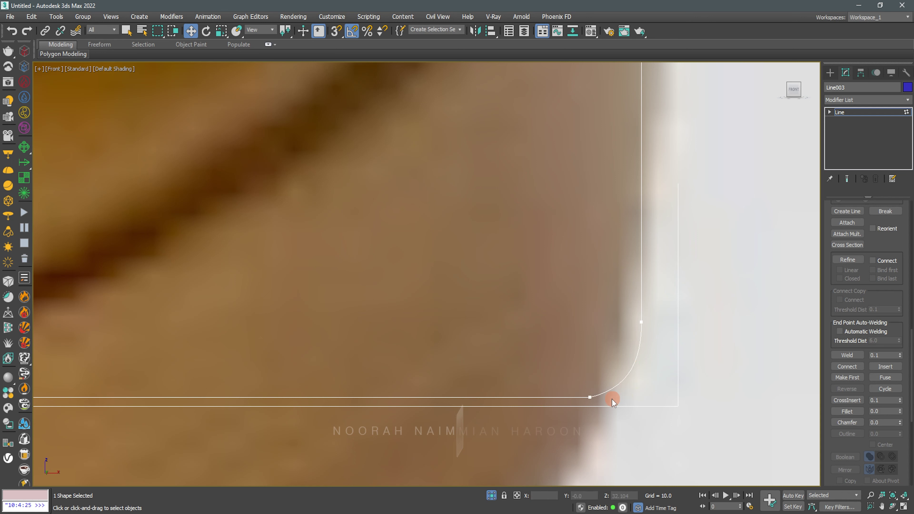
left_click(593, 396)
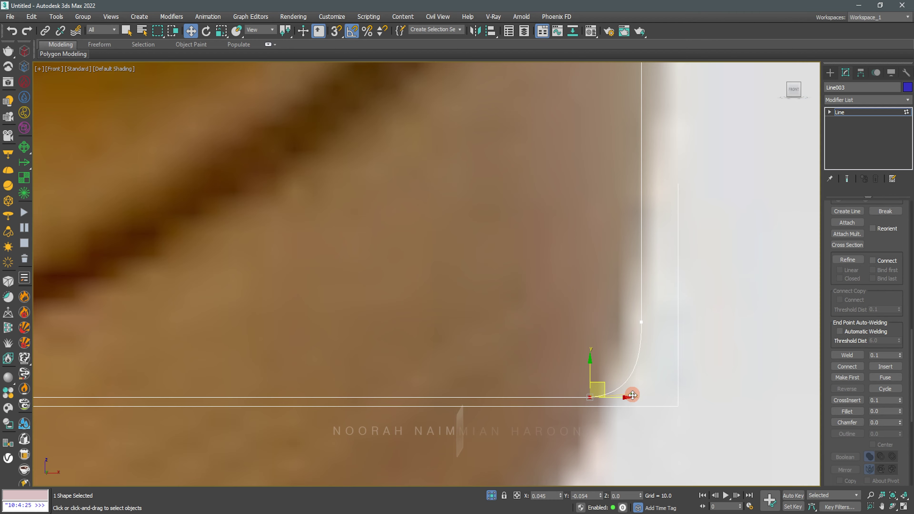
scroll(633, 395, "down", 5)
scroll(686, 346, "down", 5)
Step: Exit Vertex mode, show wireframe, and enable Affect Pivot Only for Line003
left_click(851, 115)
scroll(701, 194, "down", 2)
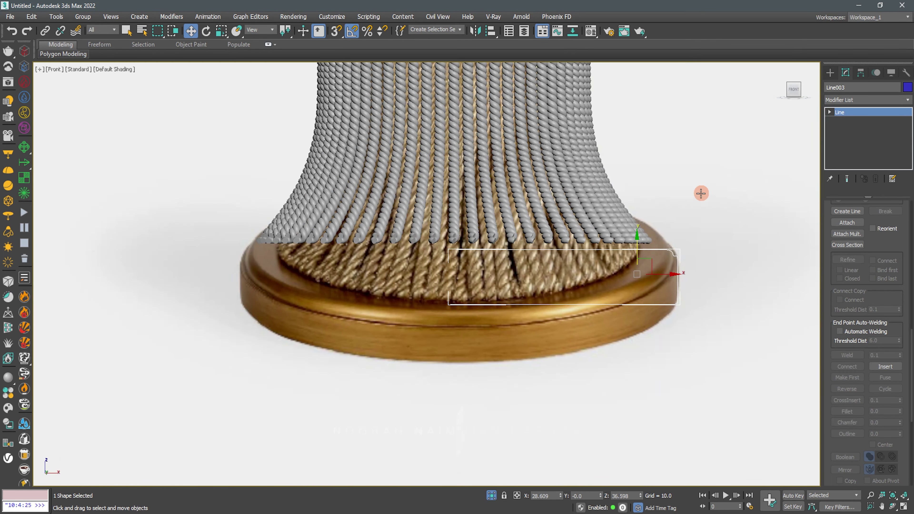
scroll(515, 217, "down", 3)
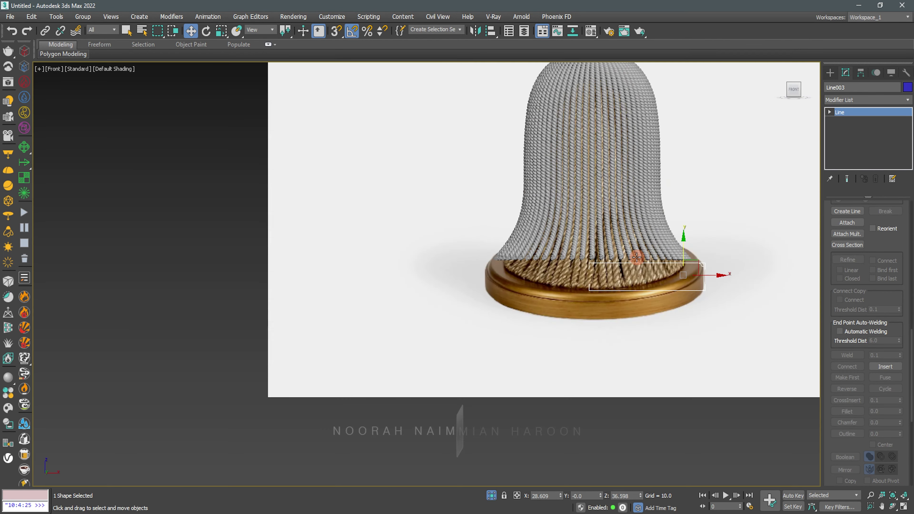
scroll(792, 270, "down", 3)
key("F3")
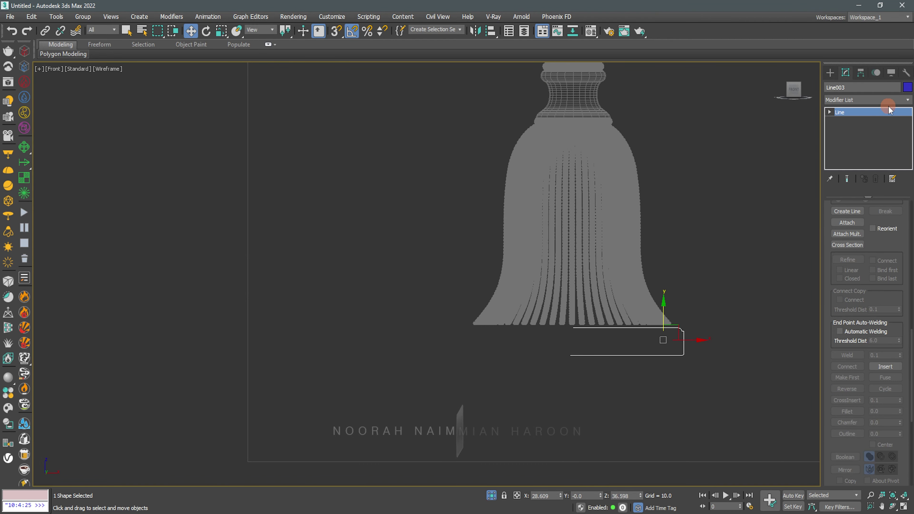
left_click(861, 72)
middle_click_drag(612, 162, 619, 231)
left_click(866, 142)
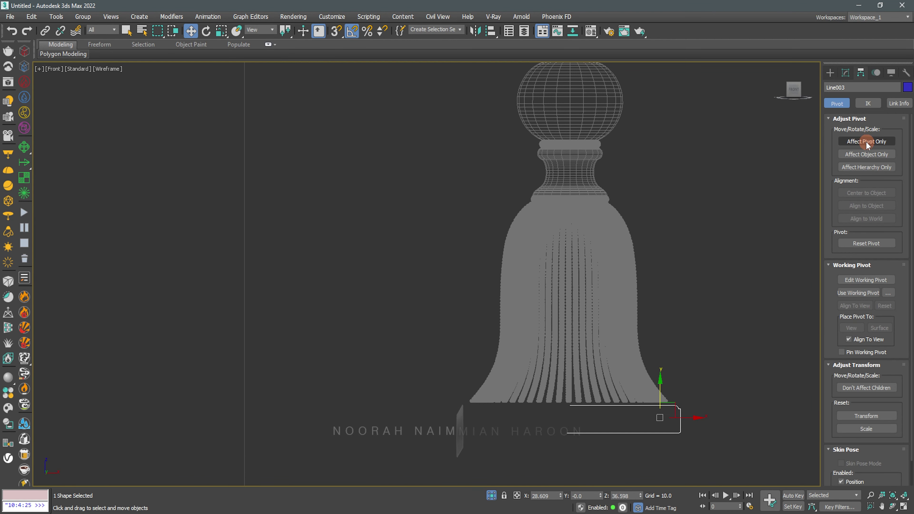
middle_click_drag(683, 174, 555, 228)
Step: Align Line003's pivot to Line001's pivot point on the tassel's central axis
left_click(491, 32)
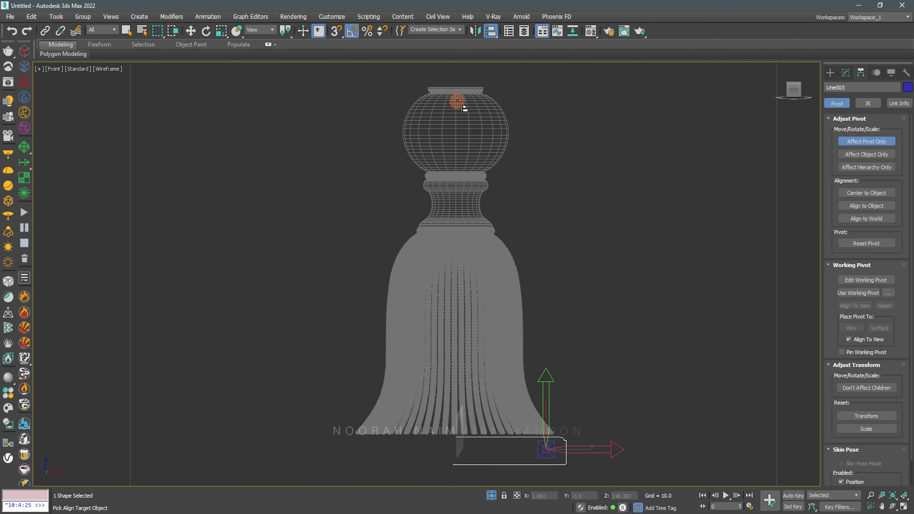
left_click(453, 91)
left_click(706, 194)
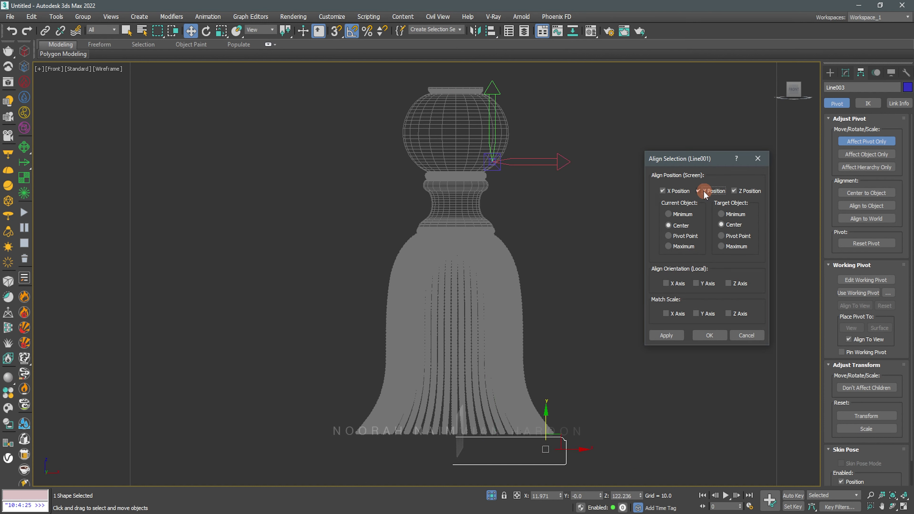
left_click(687, 237)
left_click(737, 237)
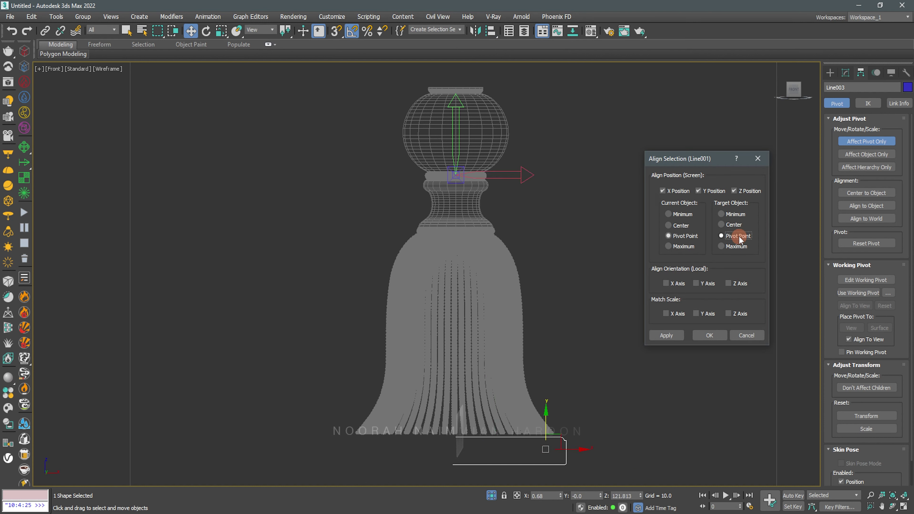
left_click(692, 337)
Step: Turn off Affect Pivot Only and open Line003's Modifier List
left_click(866, 141)
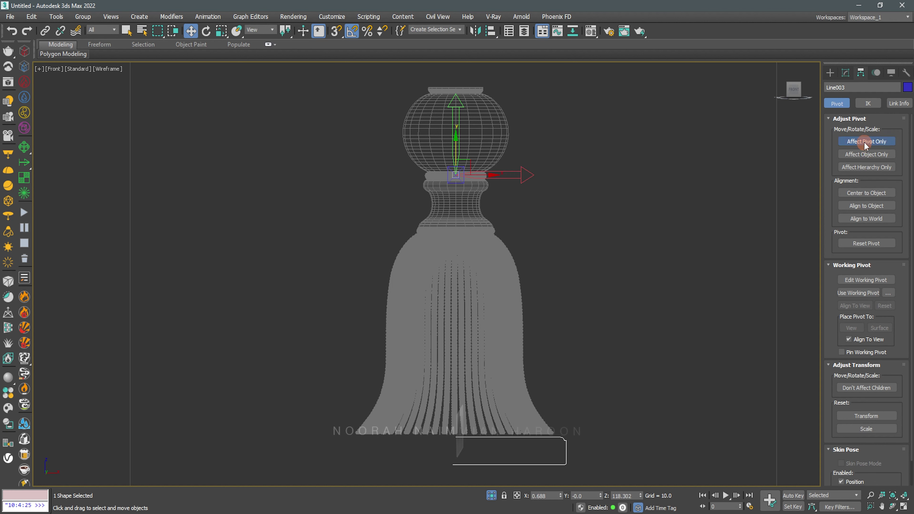
middle_click_drag(676, 282, 675, 227)
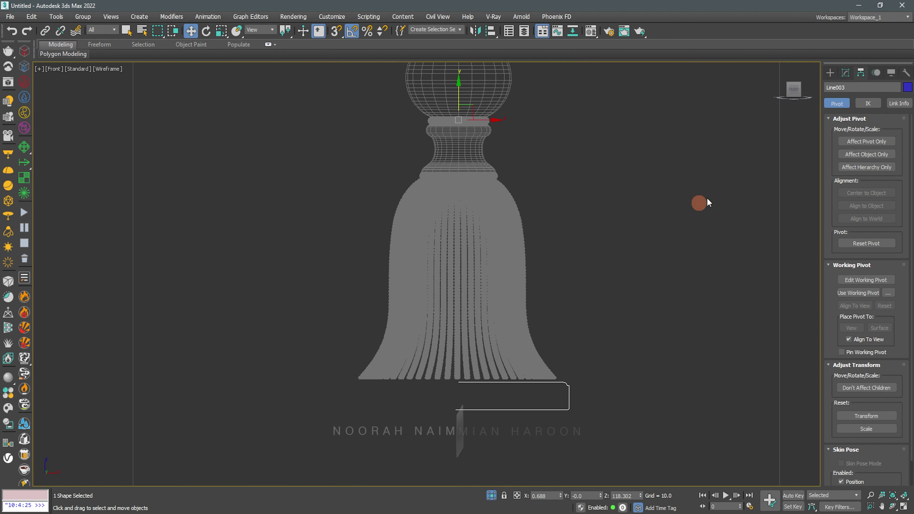
left_click(845, 72)
left_click(907, 101)
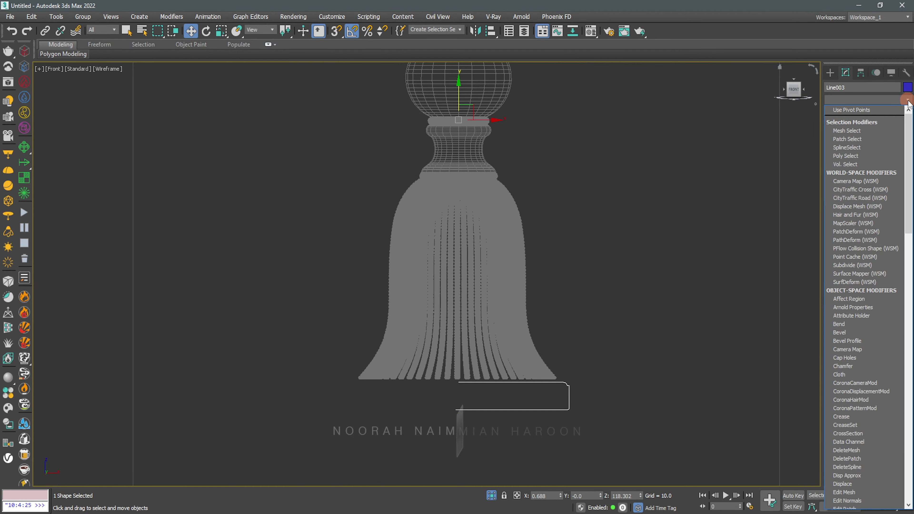
Step: Lathe the base profile and raise its Lathe segments from 24 to 89
type("lathe")
key("Return")
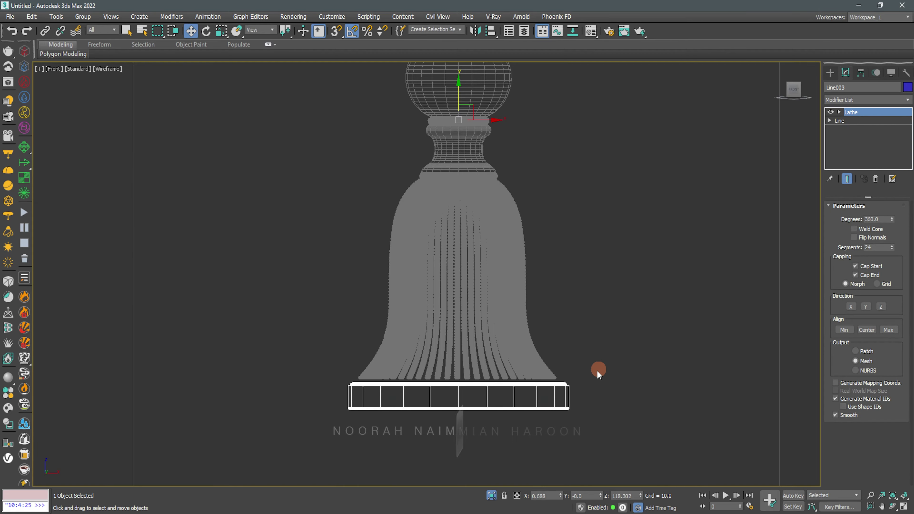
key("F3")
scroll(500, 373, "up", 3)
mouse_move(500, 374)
middle_mouse_down("alt")
mouse_move(620, 369)
mouse_move(586, 342)
middle_mouse_up("alt")
key("F4")
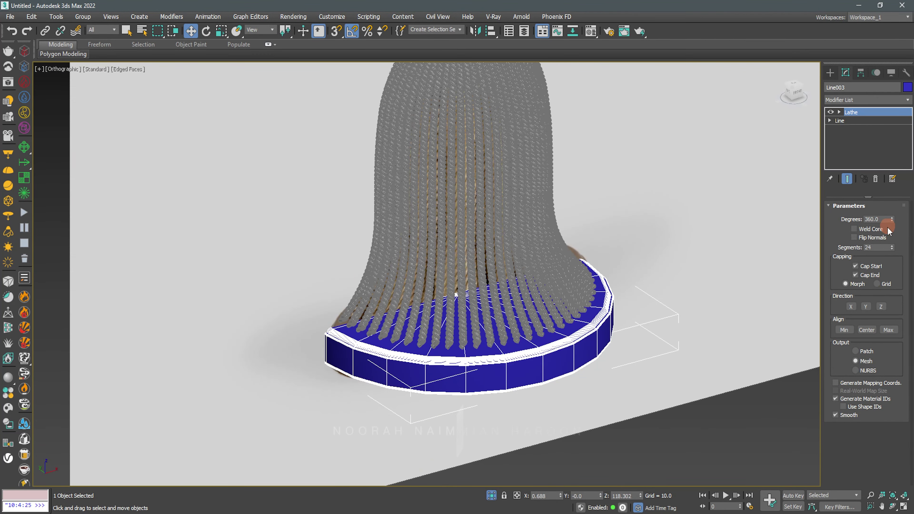
left_click_drag(892, 248, 765, 404)
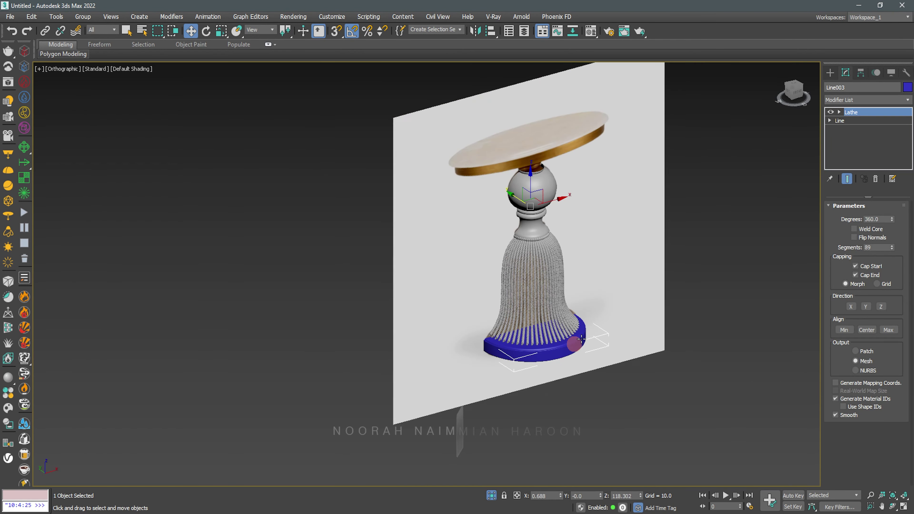
Step: Hide the tabletop and backdrop plane, then frame the base plate in Front view
right_click(623, 270)
left_click(651, 235)
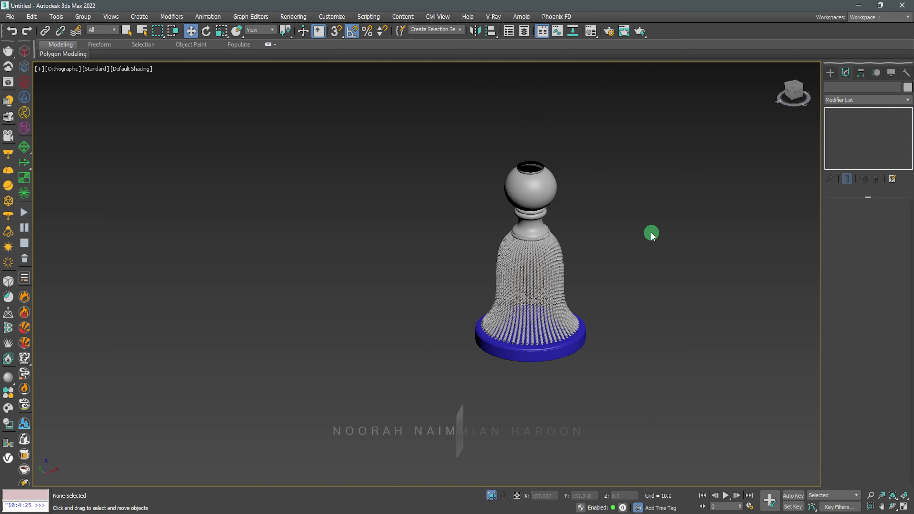
left_click(564, 363)
key("f")
key("z")
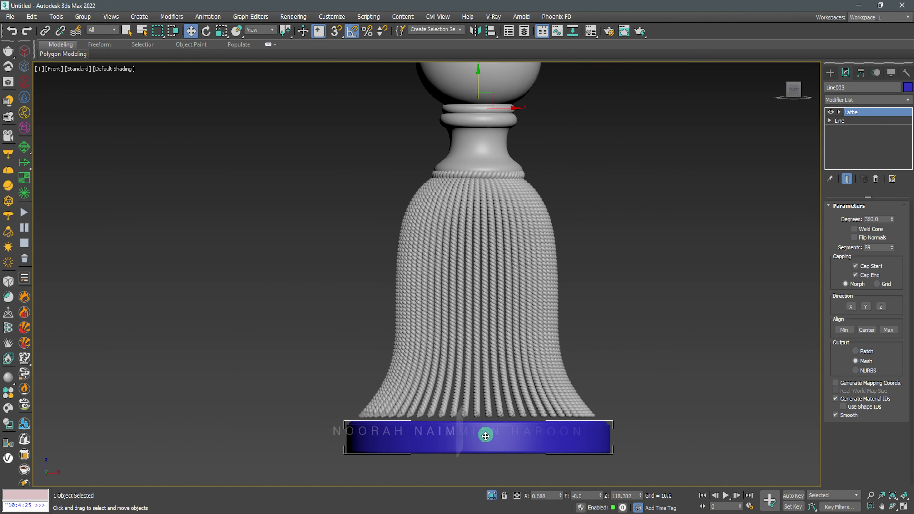
middle_click_drag(445, 438, 533, 379)
scroll(661, 286, "down", 5)
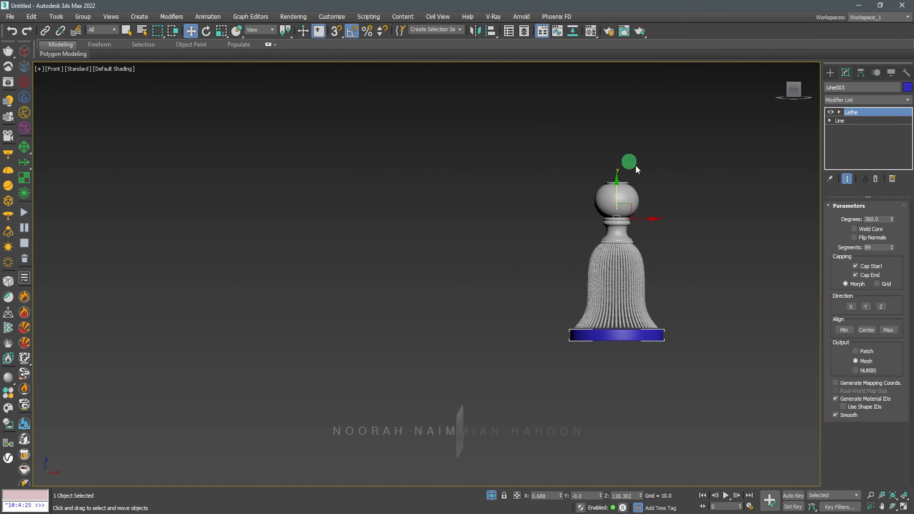
Step: Collapse the base plate to an Editable Poly and centre its pivot on the object
left_click(860, 73)
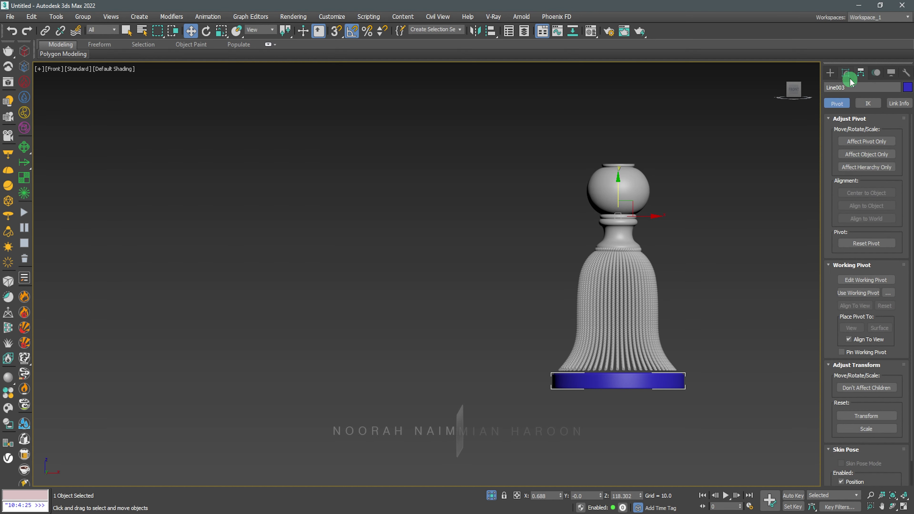
left_click(845, 72)
right_click(615, 218)
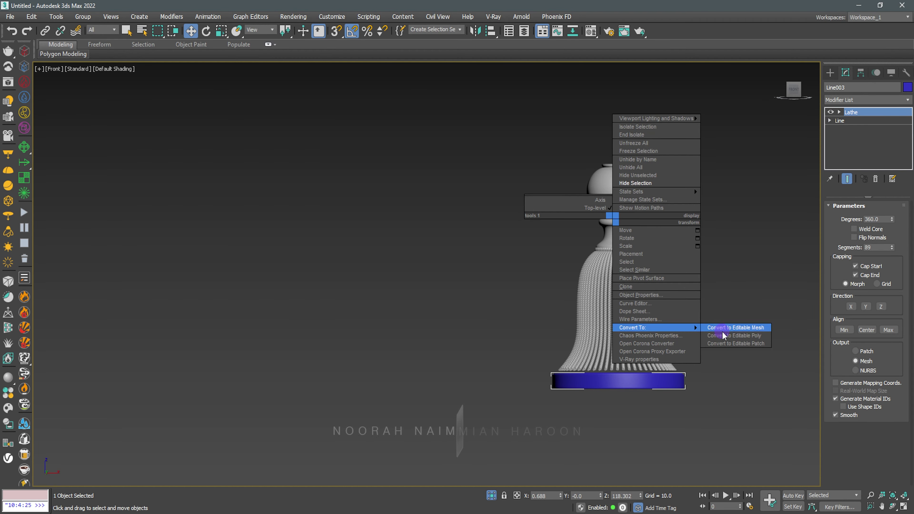
left_click(731, 335)
left_click(861, 72)
left_click(868, 142)
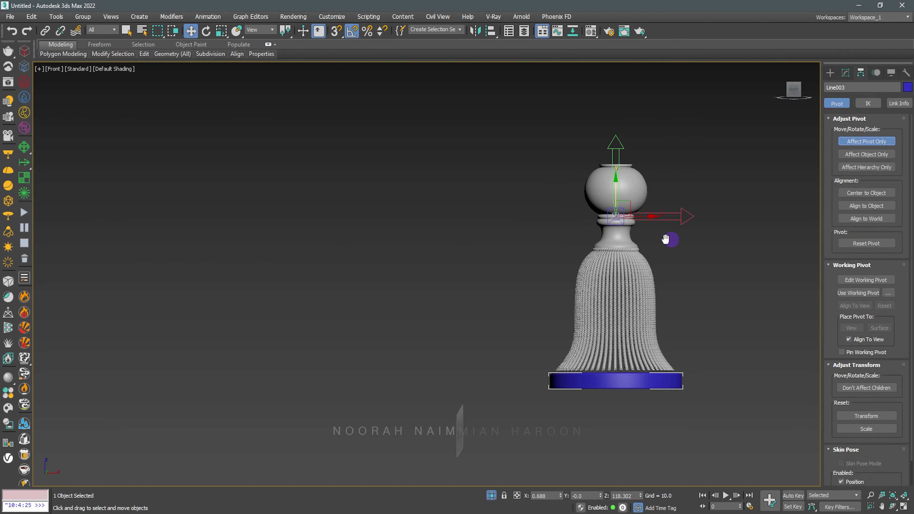
middle_click_drag(667, 239, 519, 239)
left_click(867, 193)
scroll(466, 380, "up", 2)
scroll(466, 381, "up", 2)
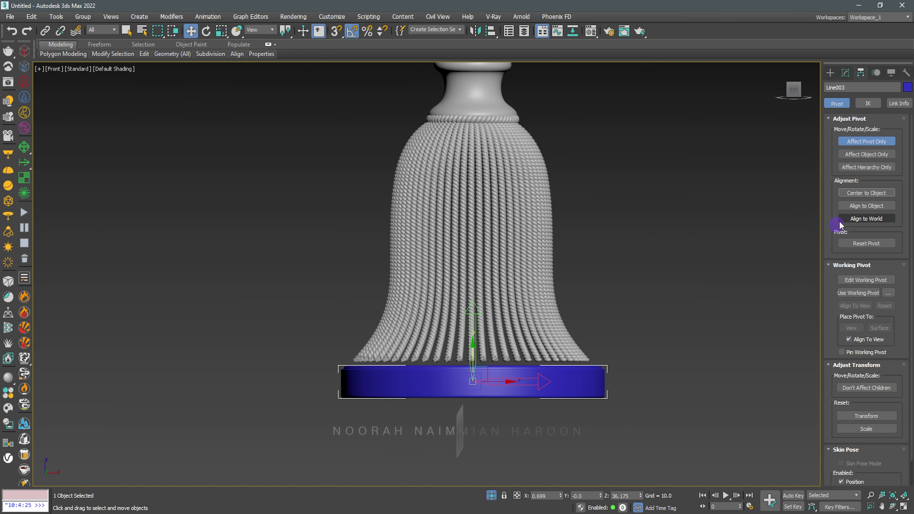
left_click(867, 141)
scroll(466, 381, "up", 3)
Step: Raise the base plate to overlap the rope ends and colour it grey
left_click_drag(462, 360, 465, 344)
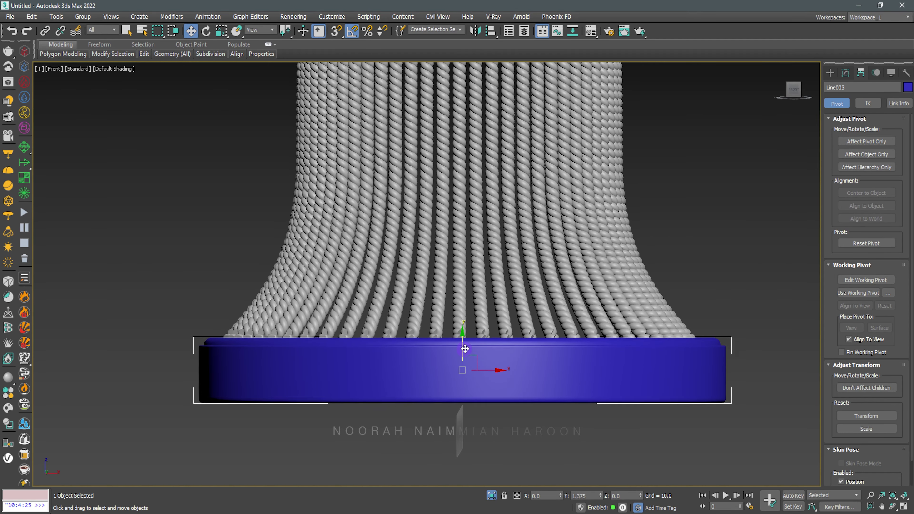
scroll(465, 344, "down", 5)
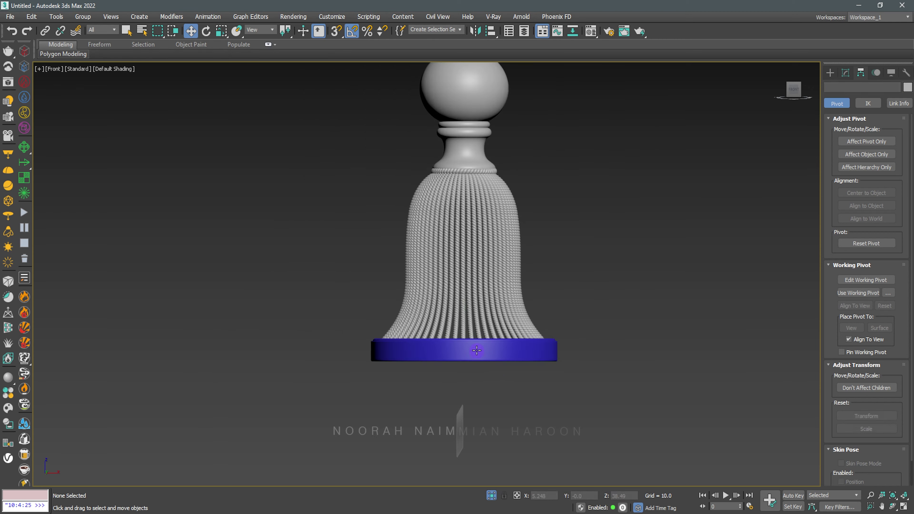
mouse_move(466, 344)
middle_mouse_down("alt")
mouse_move(509, 386)
mouse_move(537, 383)
middle_mouse_up("alt")
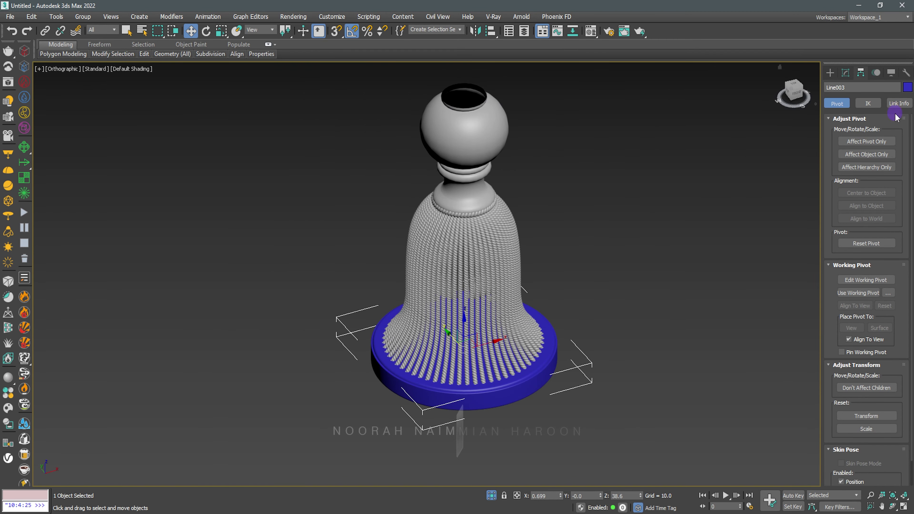
left_click(906, 88)
left_click(705, 220)
left_click(758, 251)
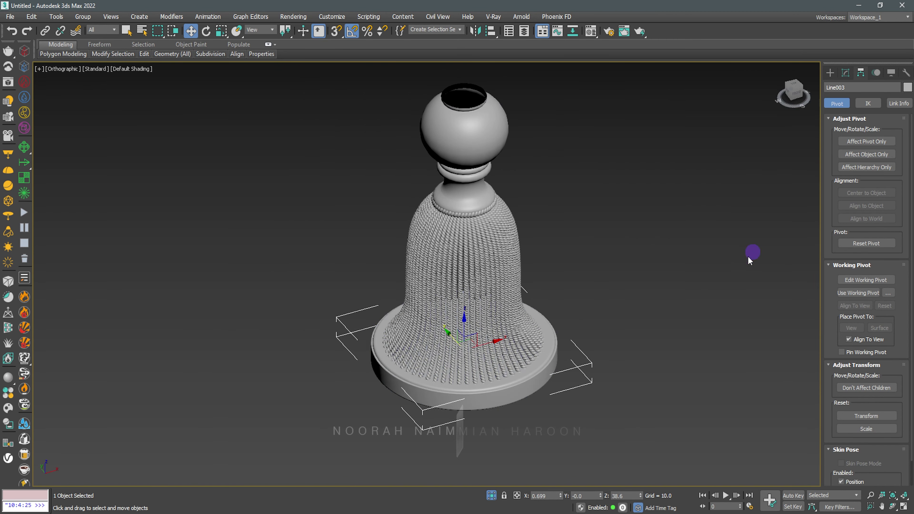
left_click(651, 285)
scroll(691, 264, "down", 3)
right_click(690, 264)
Step: Unhide the tabletop and backdrop plane and switch to Front view
left_click(708, 218)
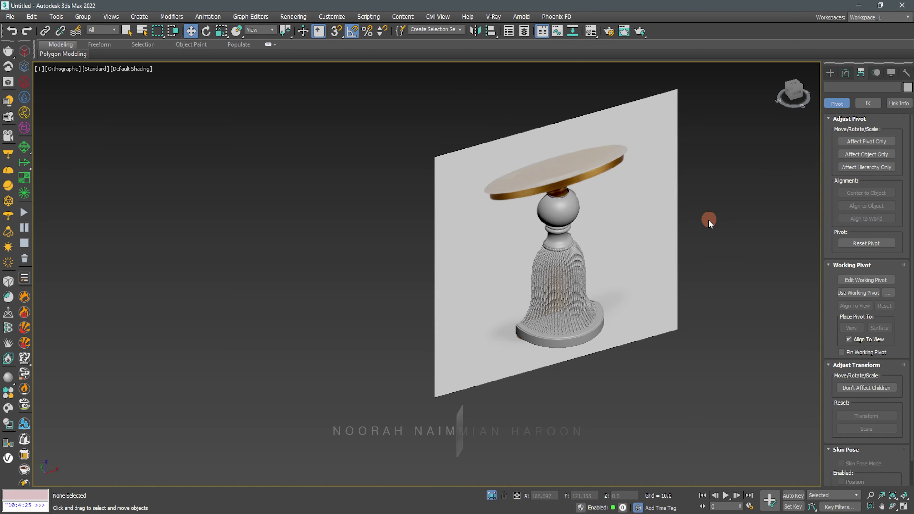
key("f")
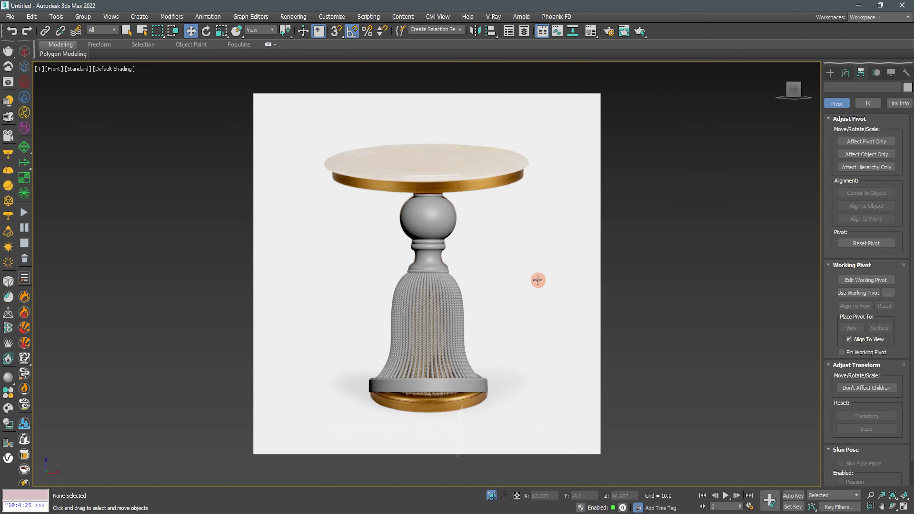
scroll(497, 220, "up", 3)
scroll(338, 153, "down", 1)
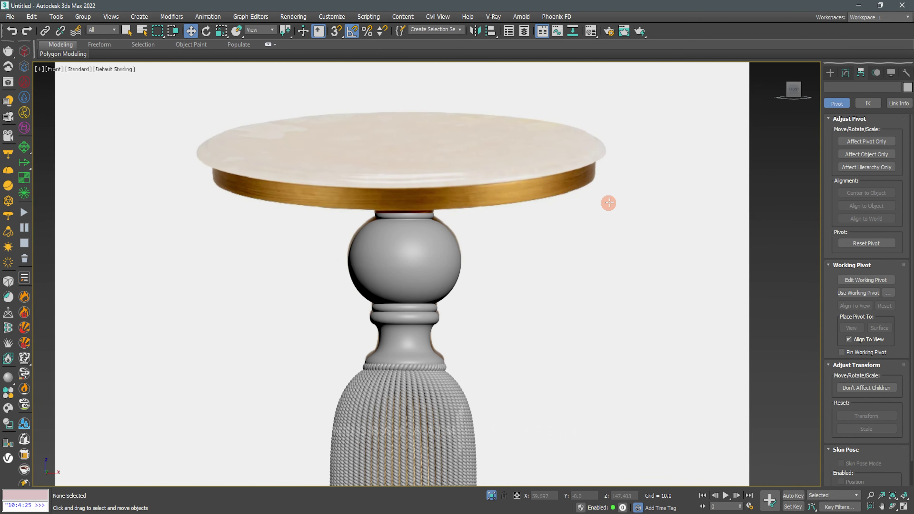
Step: Start a line spline at the tabletop edge, stepping the profile outward and down the rim
left_click(830, 73)
left_click(851, 150)
scroll(588, 147, "up", 2)
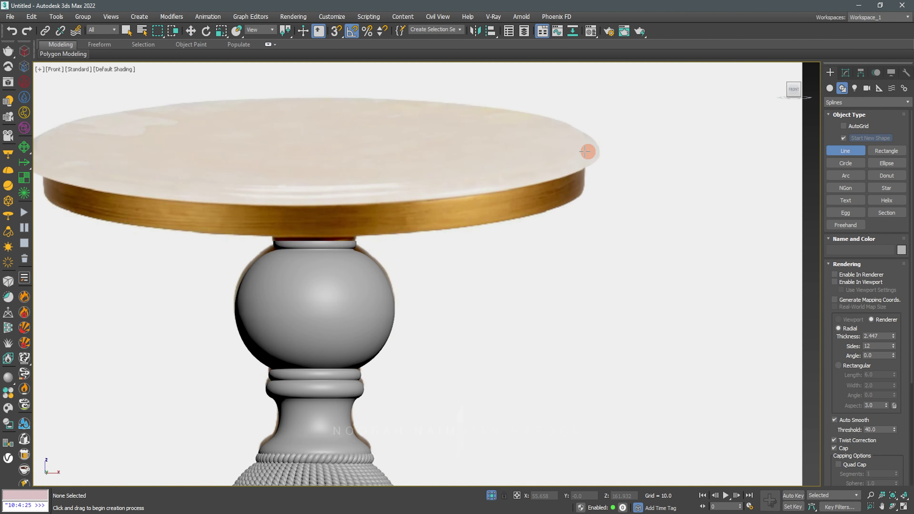
scroll(567, 144, "up", 3)
scroll(255, 128, "down", 2)
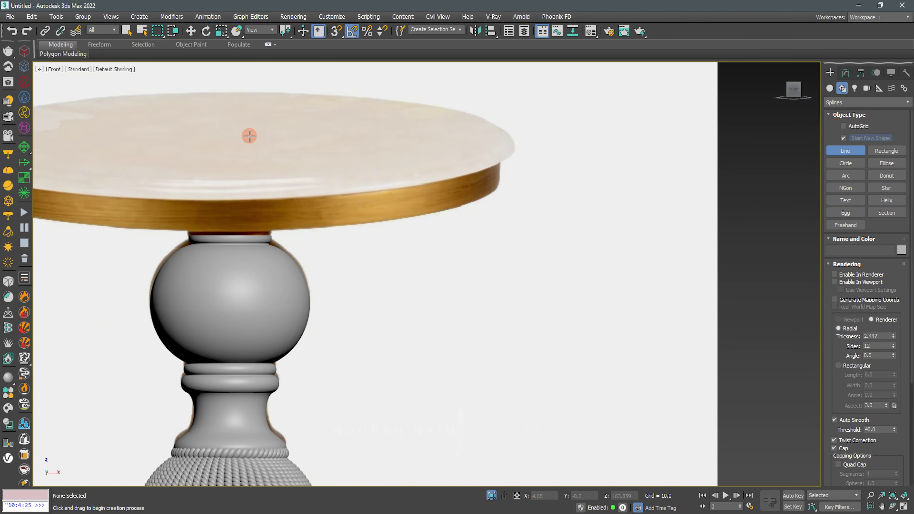
scroll(470, 143, "up", 2)
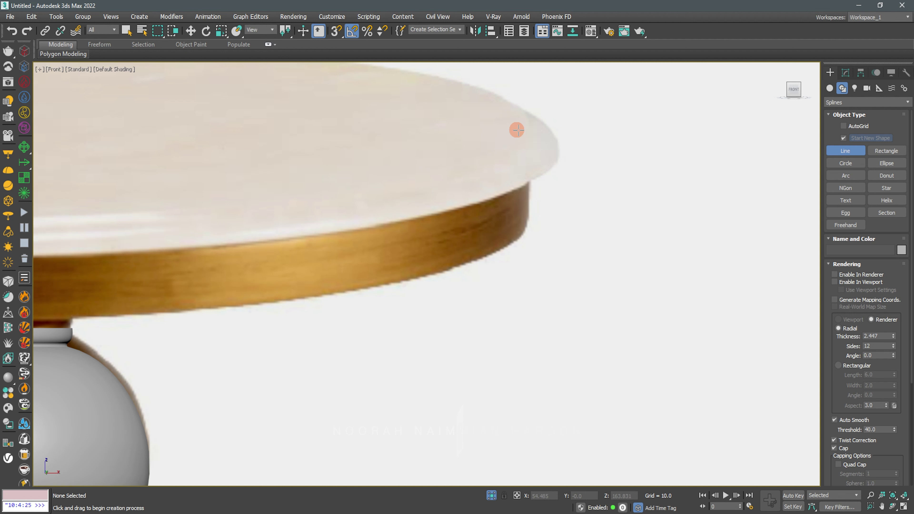
left_click(518, 129)
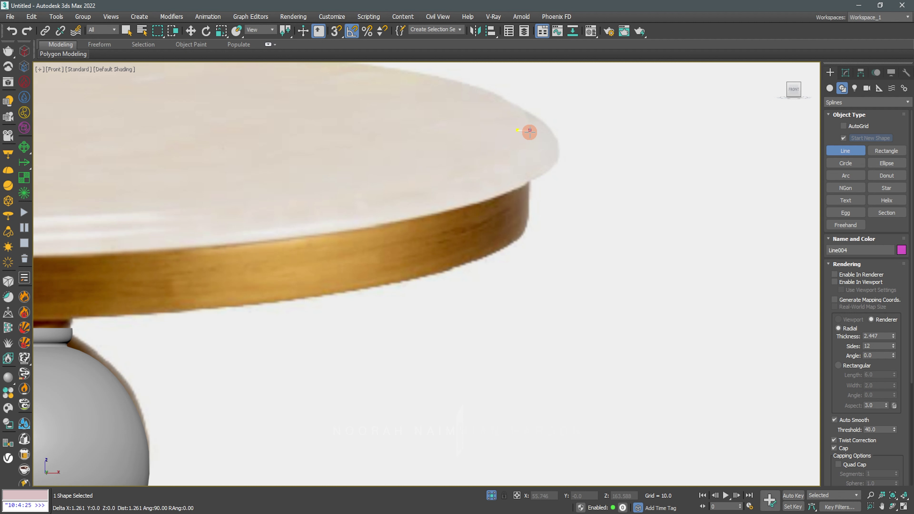
left_click(531, 138)
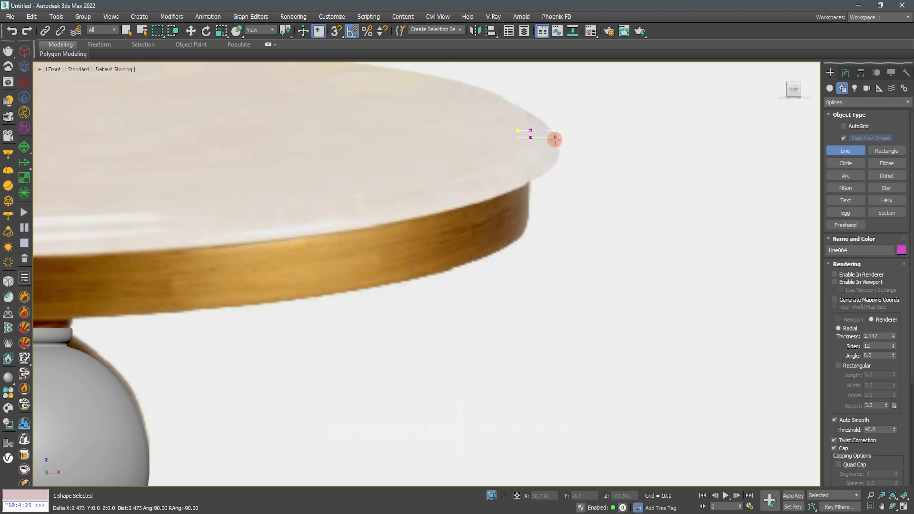
left_click(557, 139)
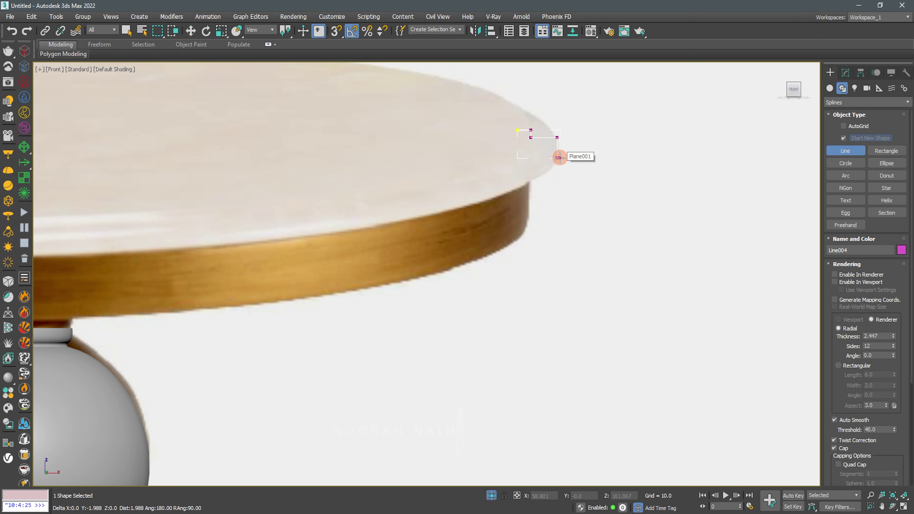
left_click(558, 157)
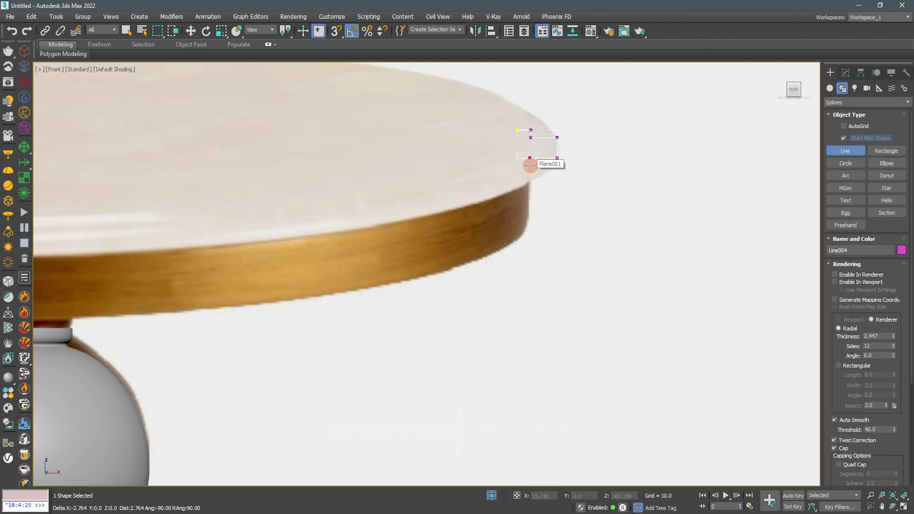
Step: Finish the rim profile back inward, down the side and across to the centre
left_click(528, 160)
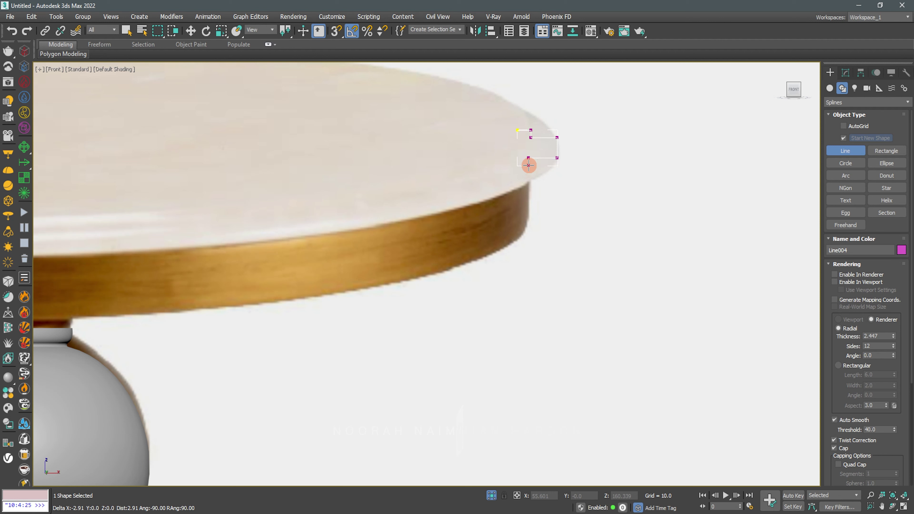
left_click(529, 203)
left_click(71, 202)
scroll(470, 235, "down", 3)
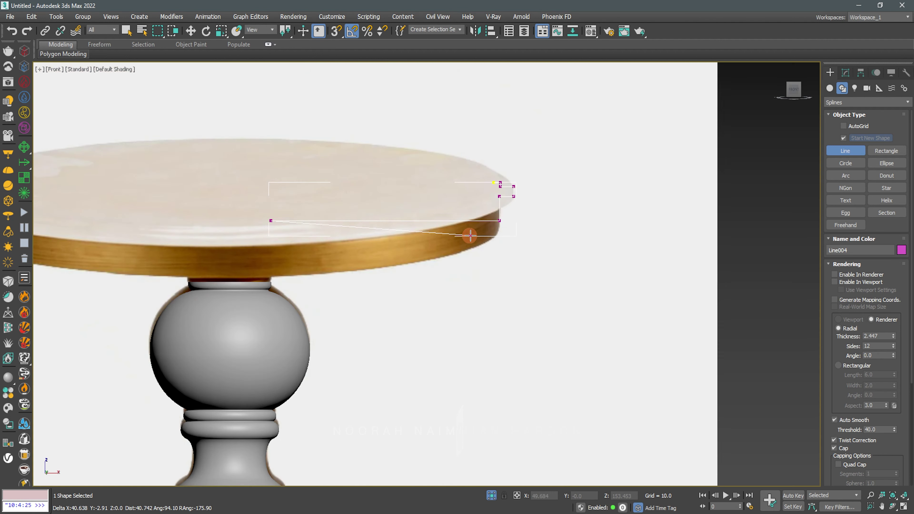
right_click(470, 236)
right_click(473, 169)
Step: Drag the profile's first vertex left to lengthen the top of Line004
left_click(511, 212)
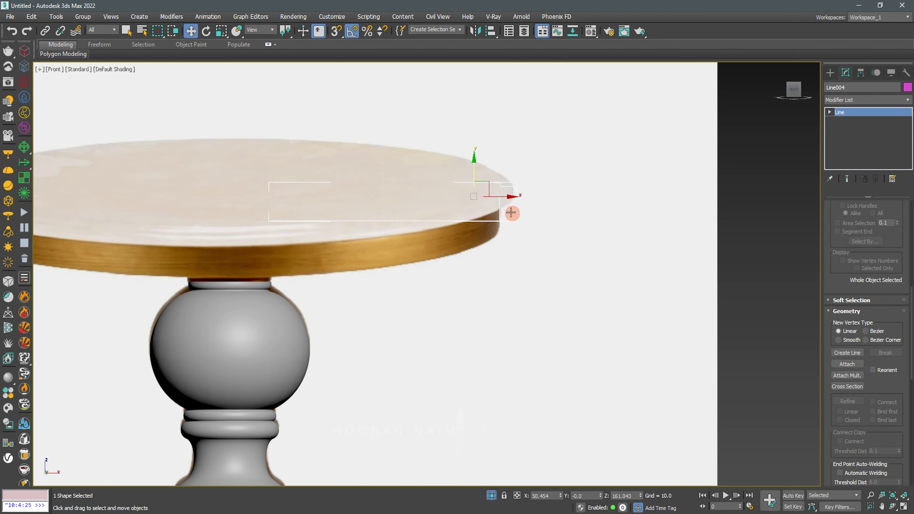
key("F3")
key("1")
left_click(494, 183)
left_click_drag(515, 183, 238, 271)
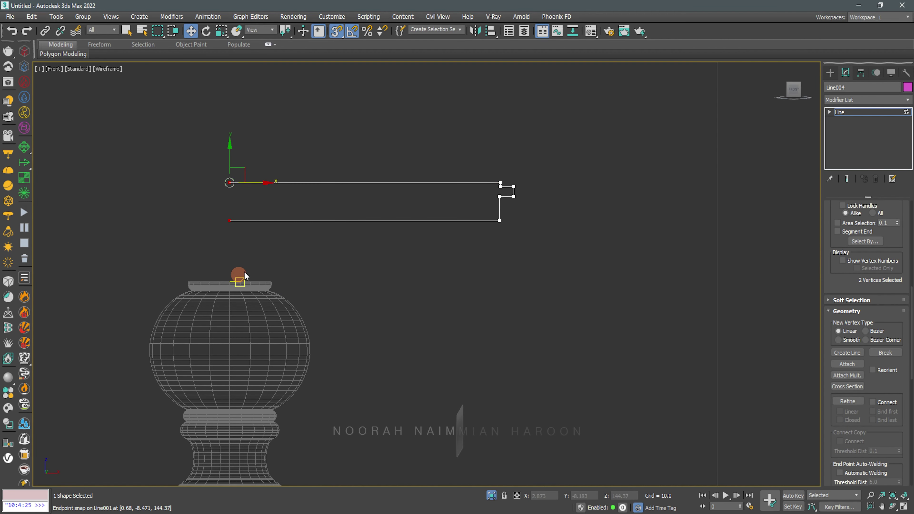
key("F3")
key("F3")
key("F3")
scroll(505, 188, "up", 4)
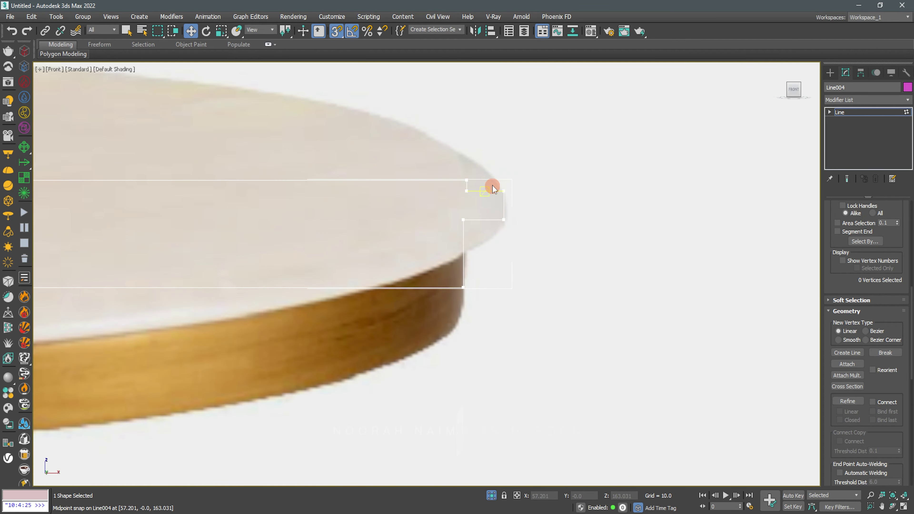
Step: Convert the edge profile's corner vertices to Bezier type
right_click(498, 155)
left_click_drag(609, 144, 455, 291)
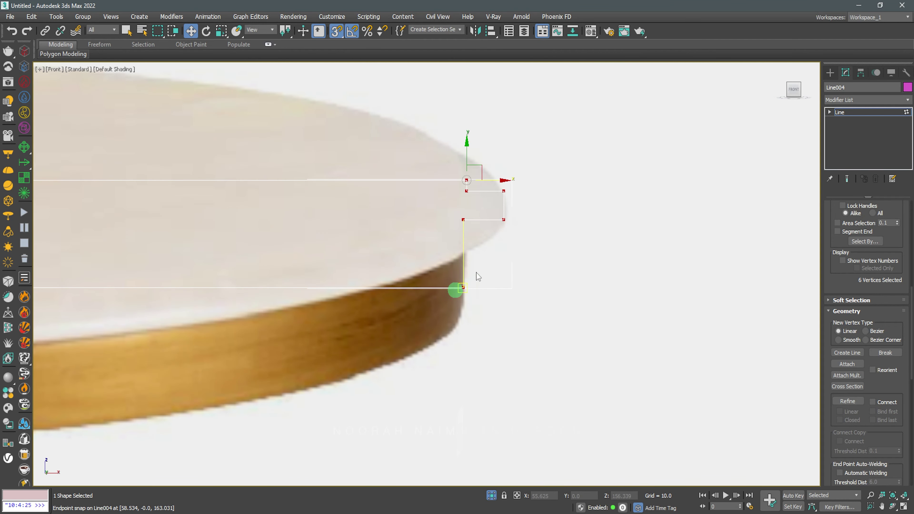
right_click(510, 196)
left_click(482, 179)
scroll(847, 274, "down", 5)
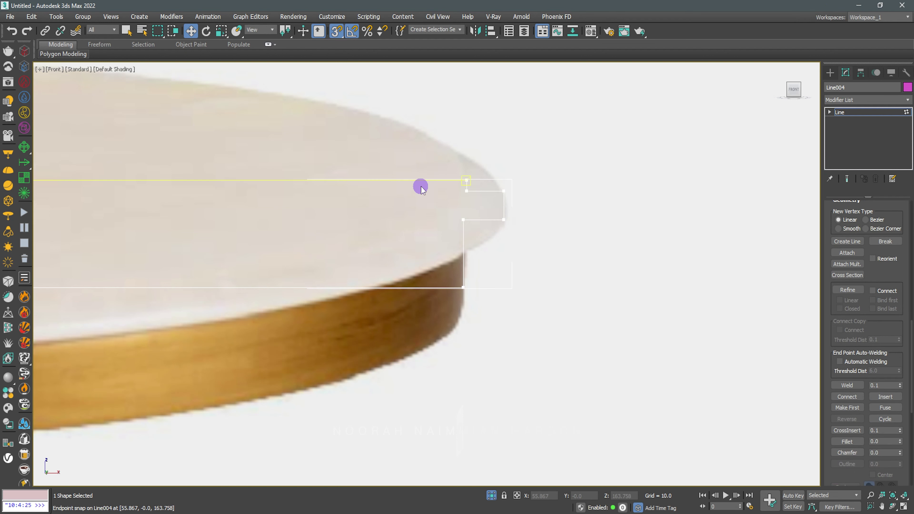
scroll(420, 186, "up", 2)
scroll(529, 182, "up", 2)
scroll(493, 198, "up", 2)
scroll(494, 199, "down", 3)
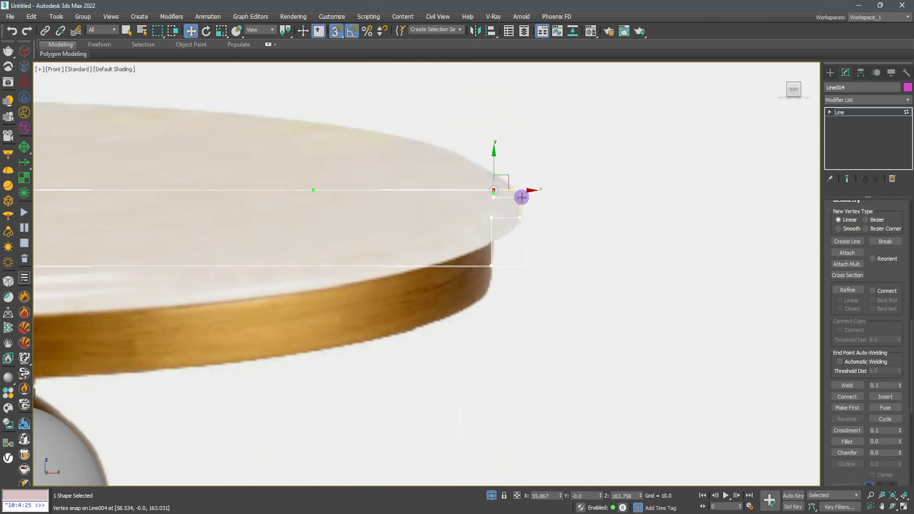
scroll(522, 196, "up", 1)
scroll(518, 204, "up", 1)
scroll(481, 174, "up", 2)
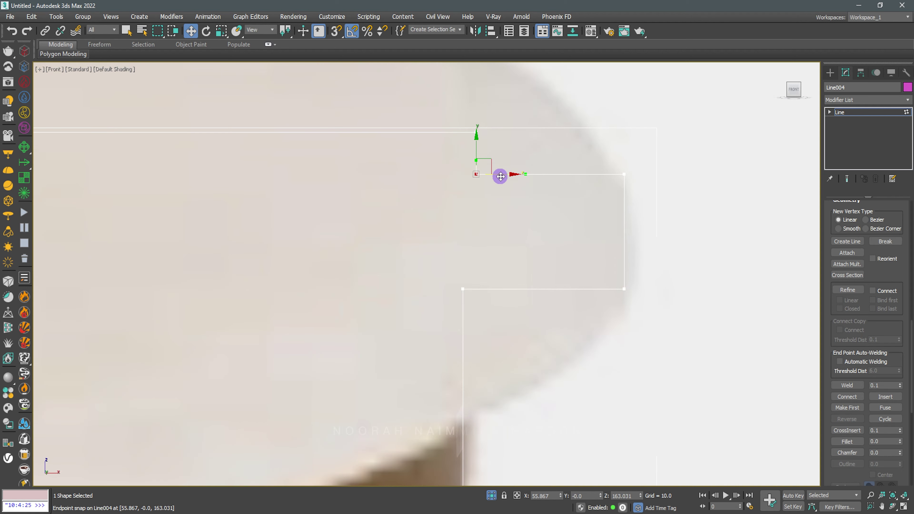
left_click_drag(516, 173, 498, 155)
scroll(498, 155, "up", 2)
Step: Adjust the upper corner tangent and round the outer corners into a bullnose lip
left_click(461, 116)
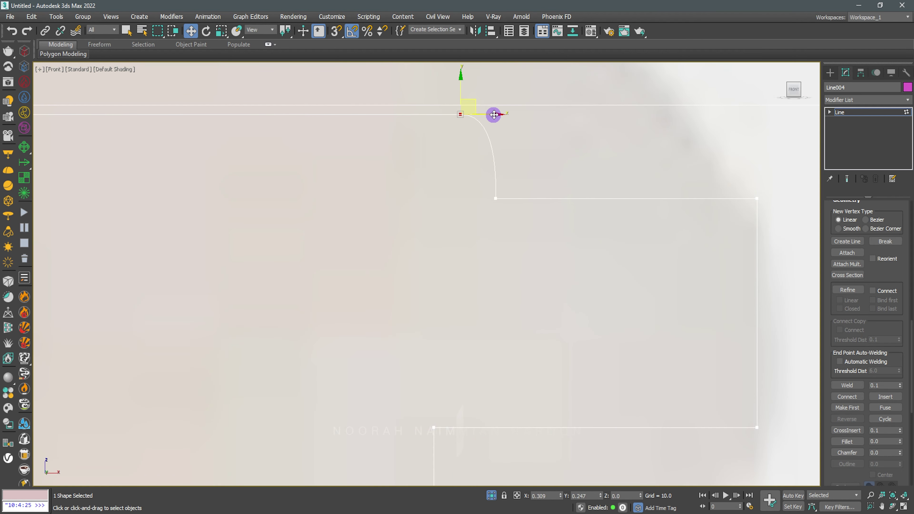
left_click_drag(487, 134, 502, 115)
left_click(497, 197)
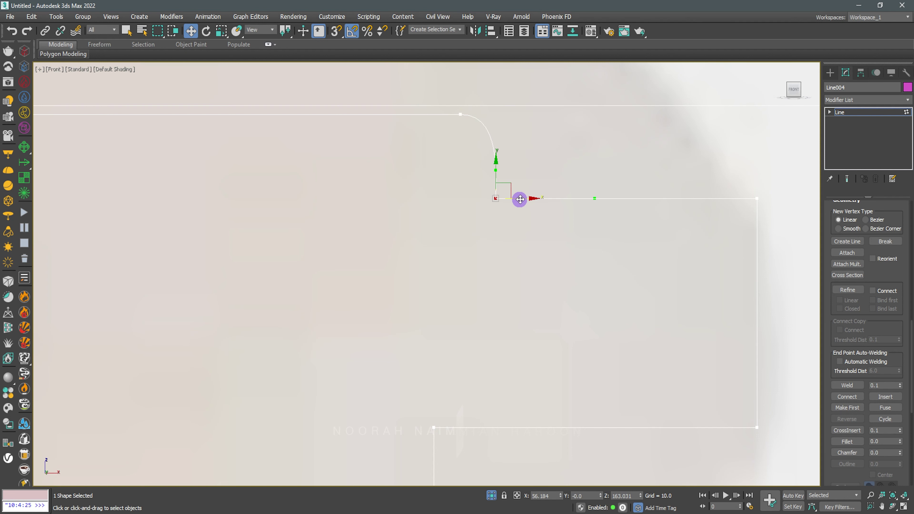
scroll(535, 196, "down", 2)
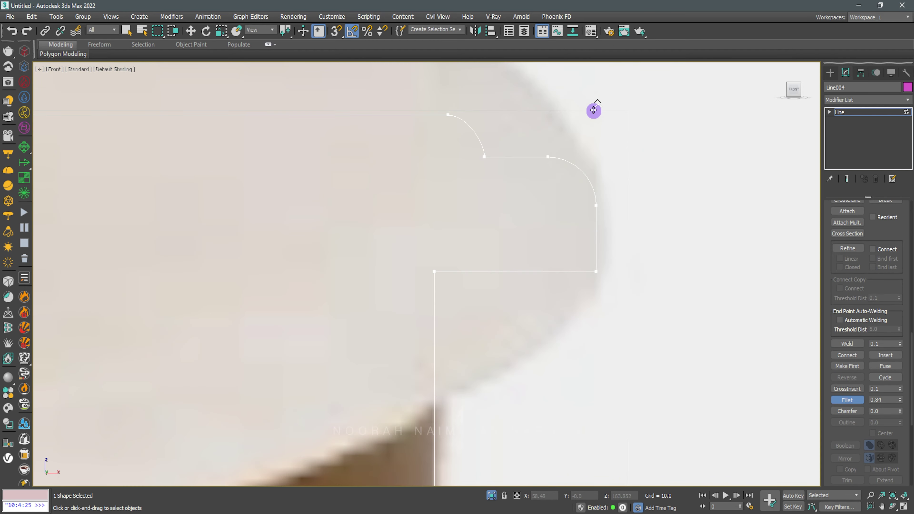
left_click_drag(593, 110, 599, 142)
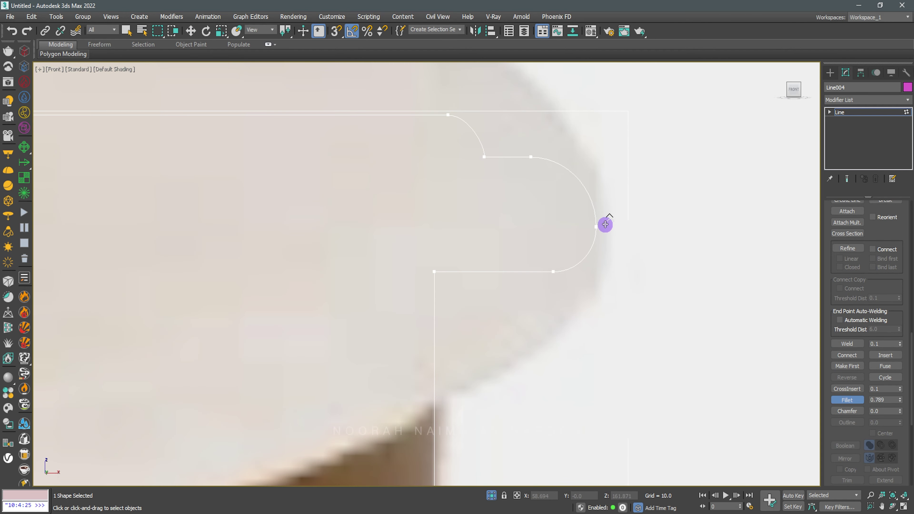
scroll(606, 215, "down", 5)
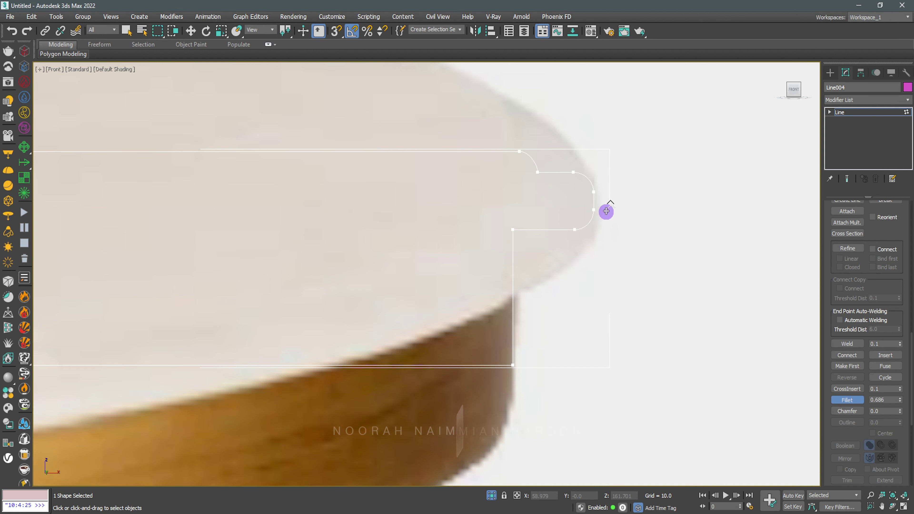
scroll(527, 249, "down", 3)
scroll(529, 252, "down", 1)
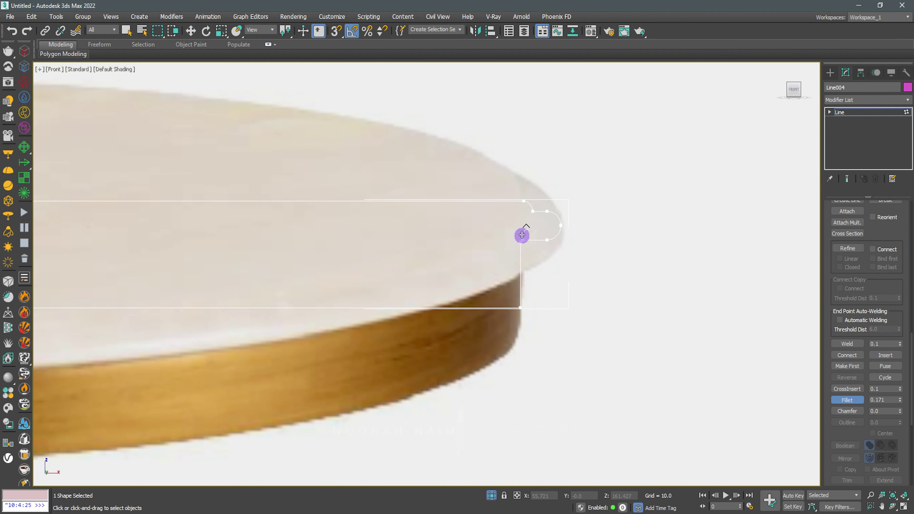
scroll(527, 302, "down", 5)
scroll(523, 301, "up", 5)
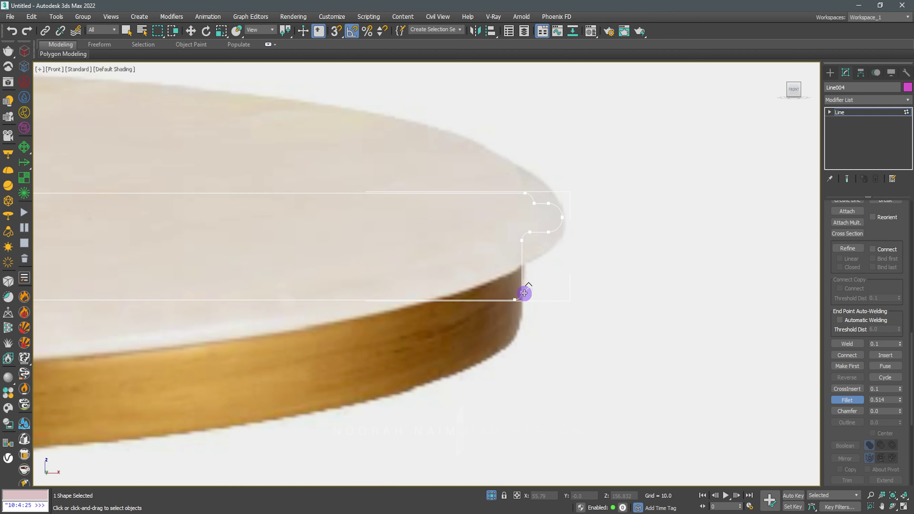
scroll(531, 295, "down", 4)
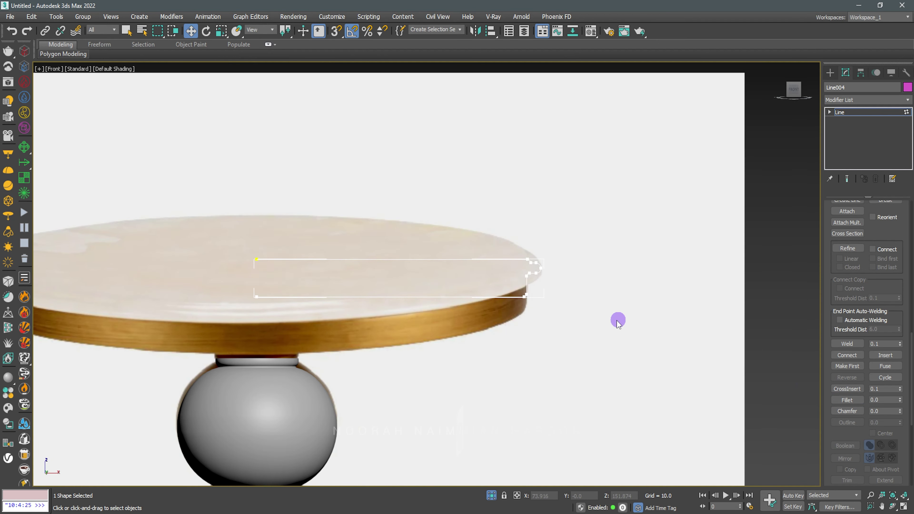
Step: Align Line004's pivot to the column using Affect Pivot Only
left_click(842, 112)
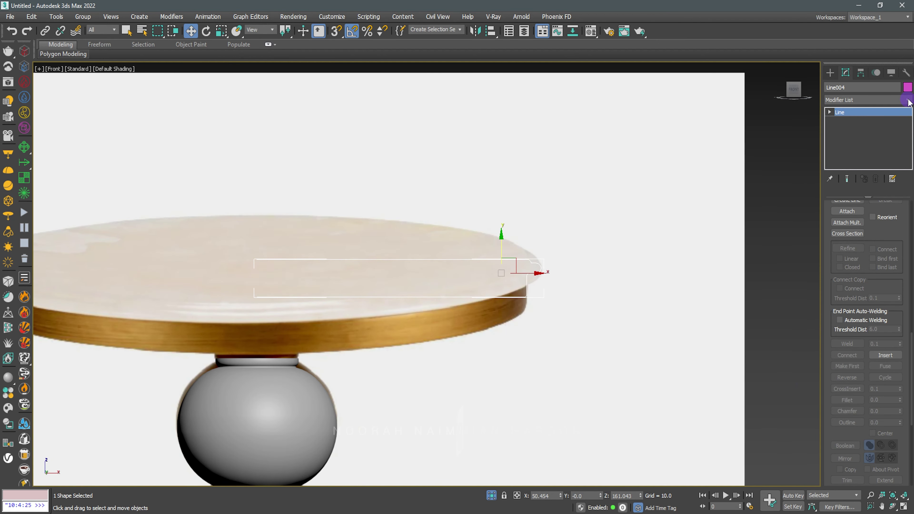
left_click(861, 72)
left_click(866, 141)
middle_click_drag(461, 275, 421, 347)
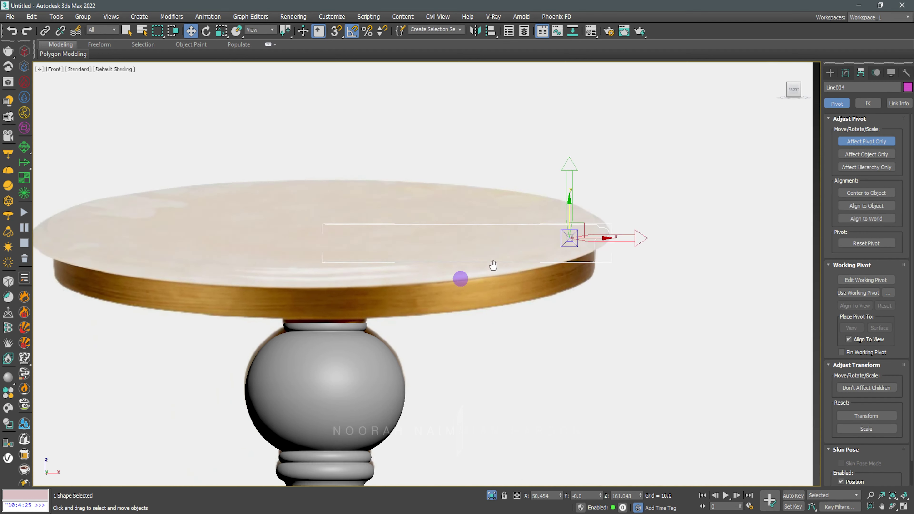
key("alt+a")
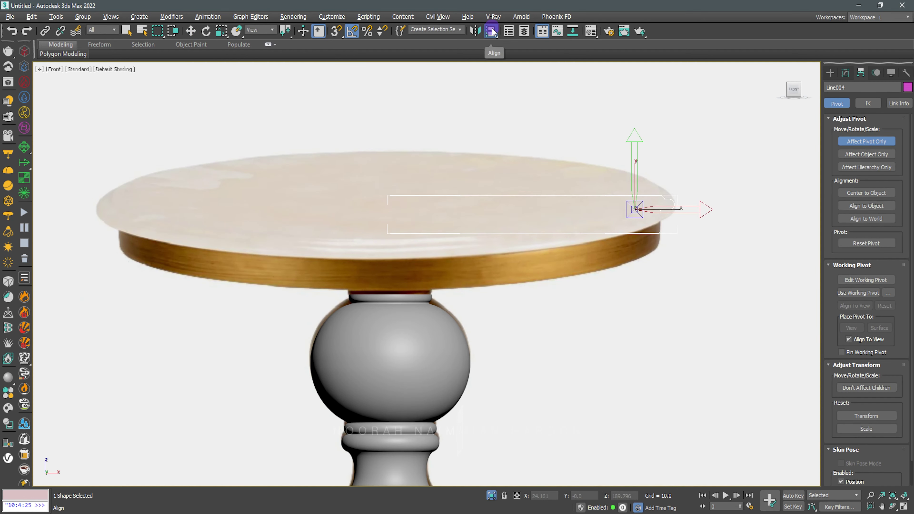
left_click(492, 32)
left_click(407, 347)
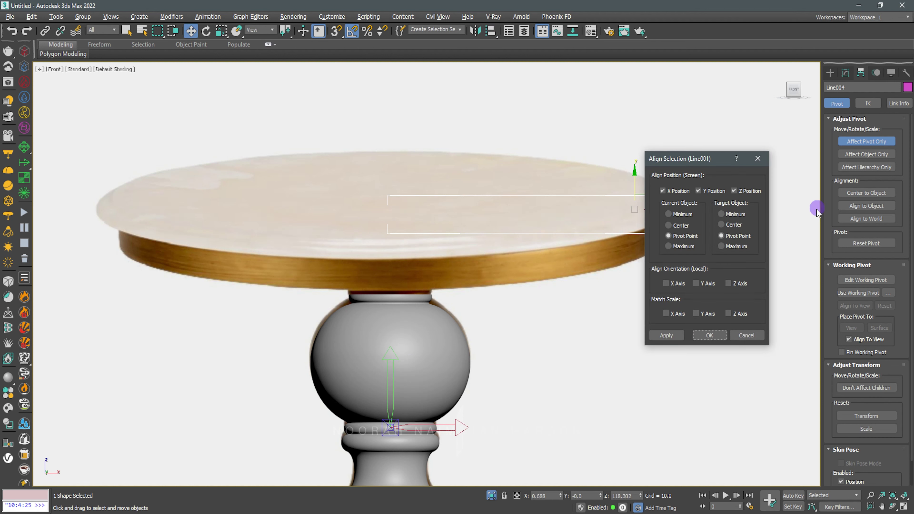
left_click(702, 337)
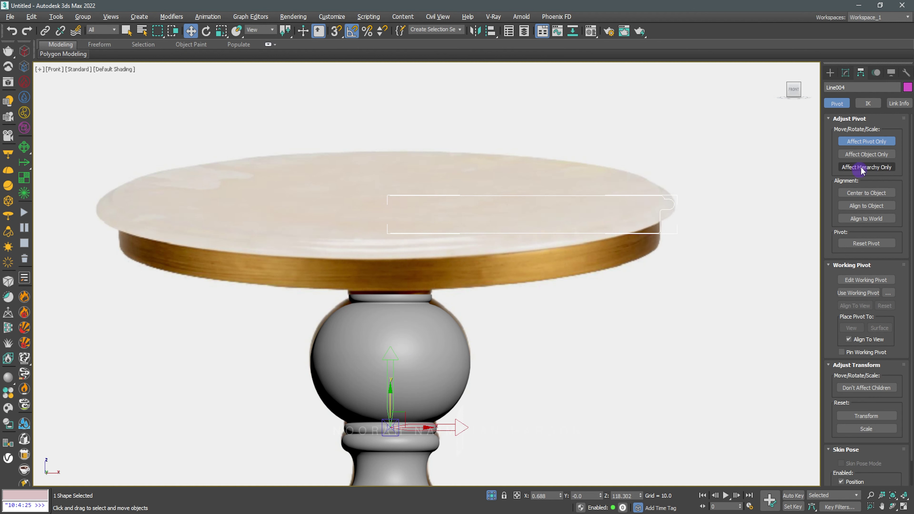
left_click(867, 141)
left_click(846, 74)
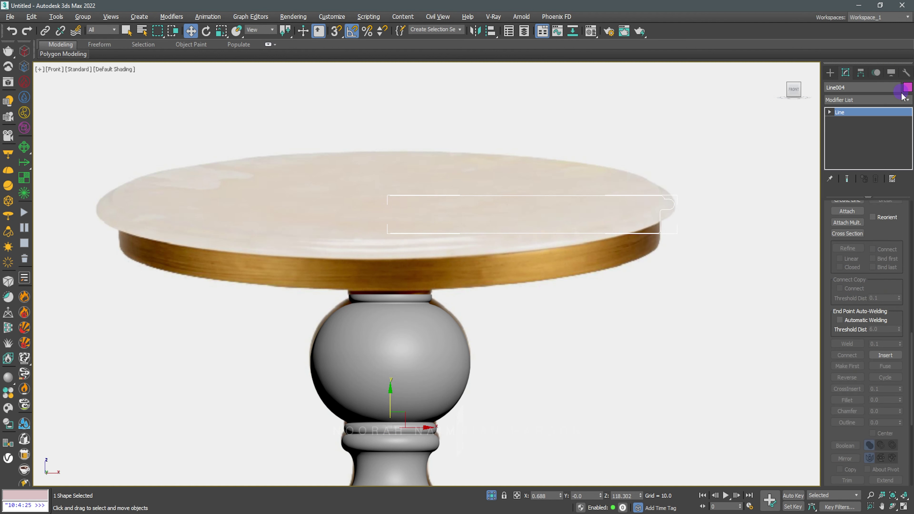
Step: Add a Lathe modifier to the profile and view it shaded with edges
left_click(907, 100)
type("l")
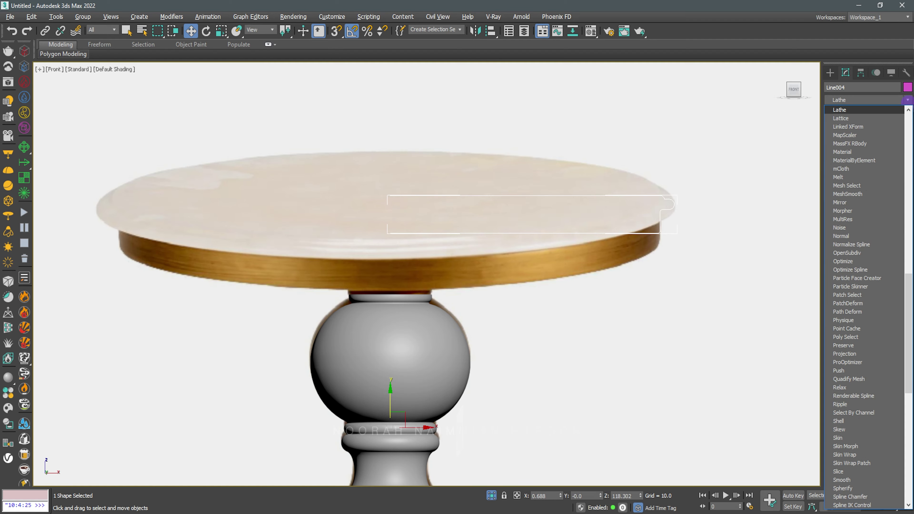
key("Return")
scroll(448, 203, "down", 3)
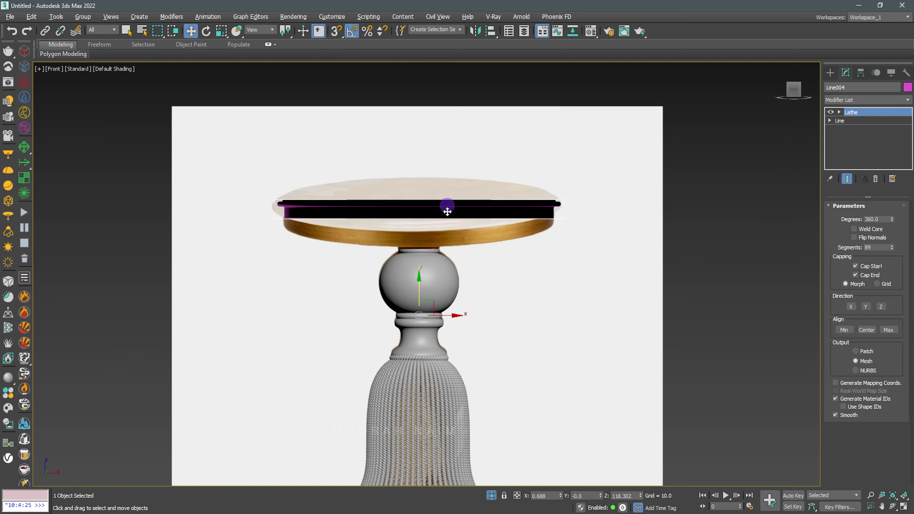
mouse_move(449, 205)
middle_mouse_down("alt")
mouse_move(482, 234)
mouse_move(585, 231)
middle_mouse_up("alt")
key("F3")
key("F3")
key("F4")
Step: Move the profile vertices outward to widen the lathed tabletop ring
left_click(830, 111)
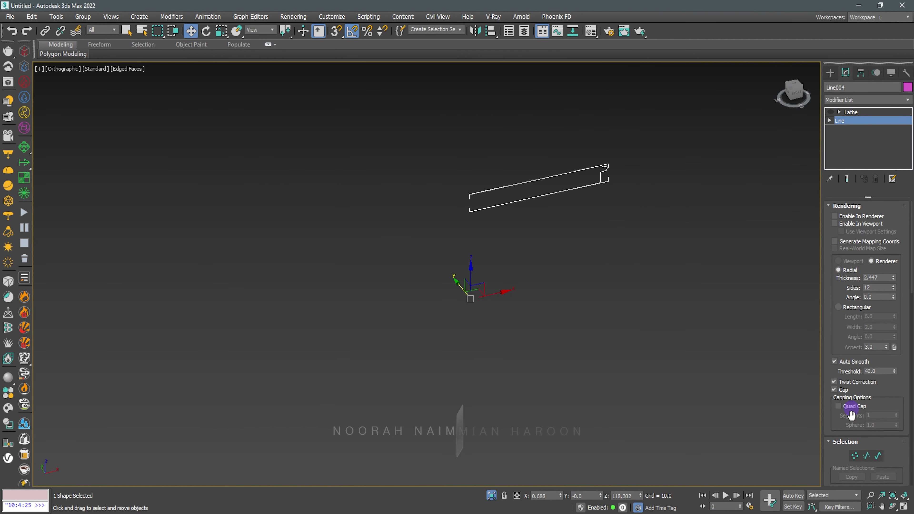
left_click(855, 455)
left_click_drag(495, 189, 529, 188)
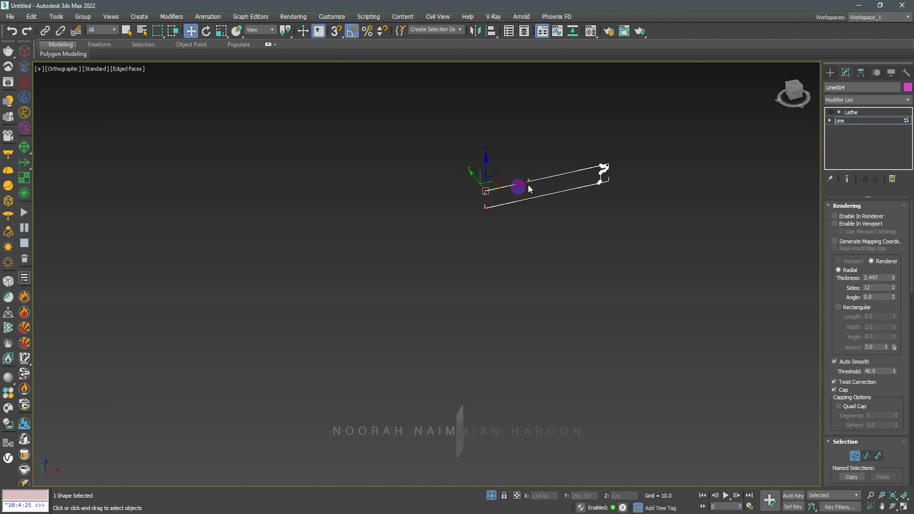
left_click(849, 116)
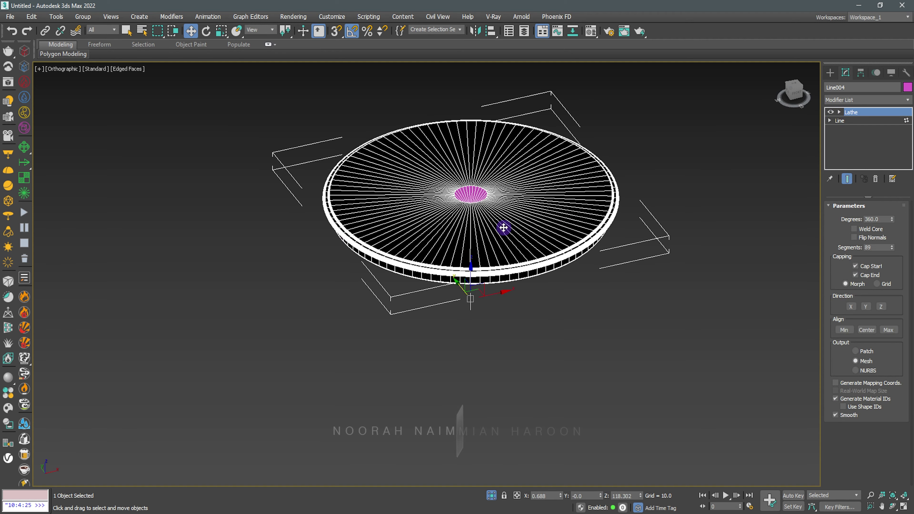
key("f")
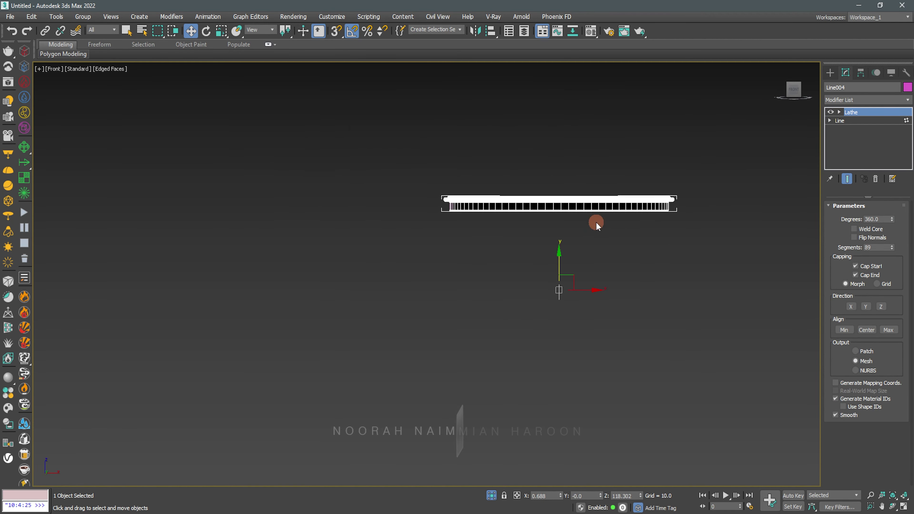
right_click(594, 221)
Step: Convert the disc to an Editable Poly and cap its open centre border
right_click(580, 168)
mouse_move(596, 273)
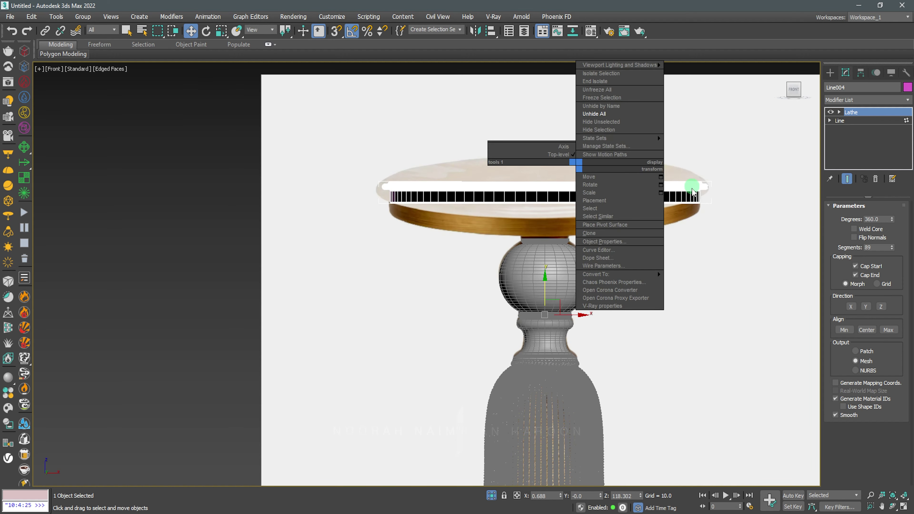
left_click(690, 283)
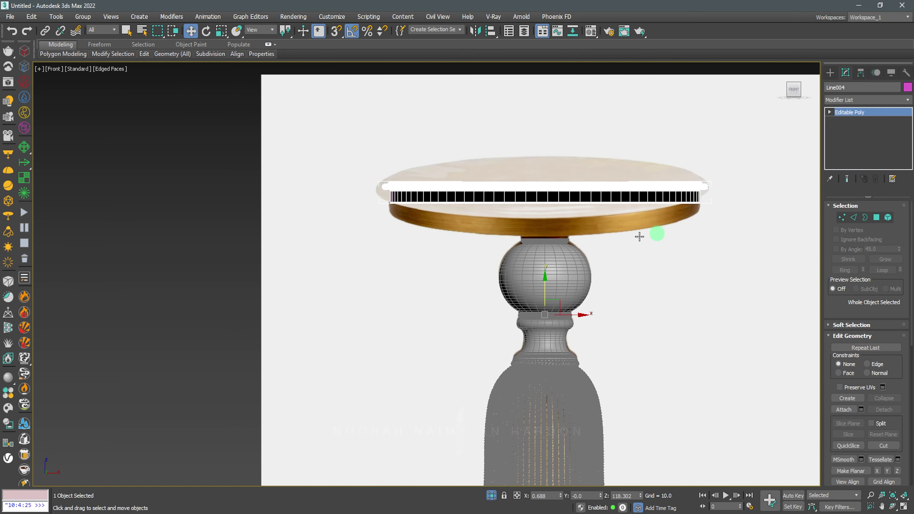
middle_click_drag(645, 239, 867, 211, "alt")
key("z")
left_click(865, 217)
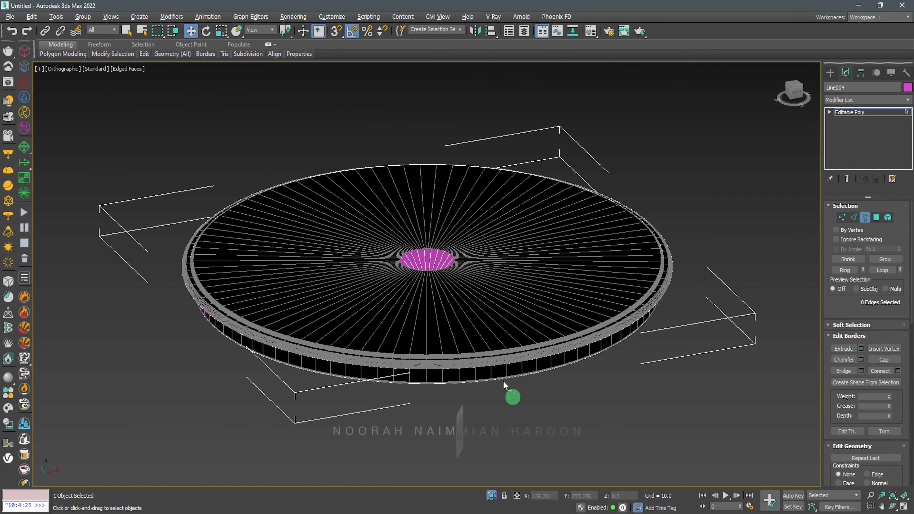
left_click(878, 360)
left_click(846, 260)
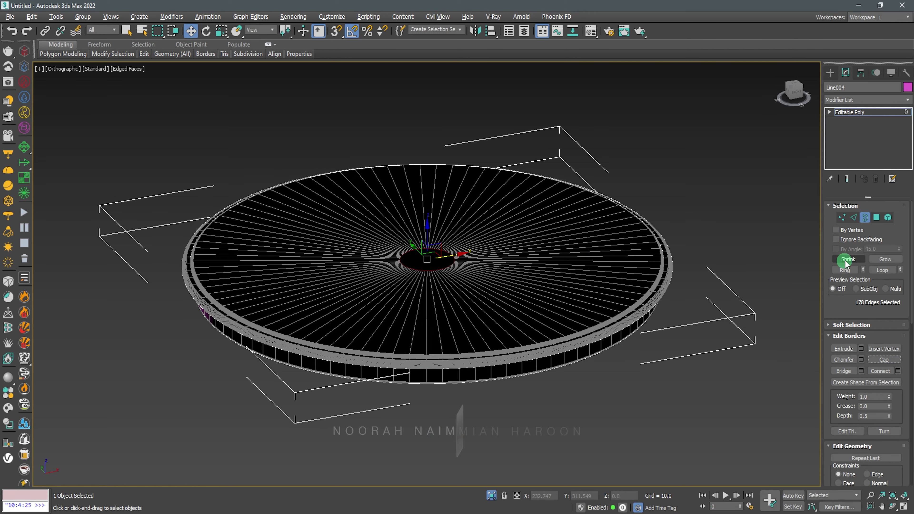
Step: Flip the face directions of the whole tabletop disc element
left_click(887, 217)
left_click(598, 272)
left_click_drag(859, 308, 862, 287)
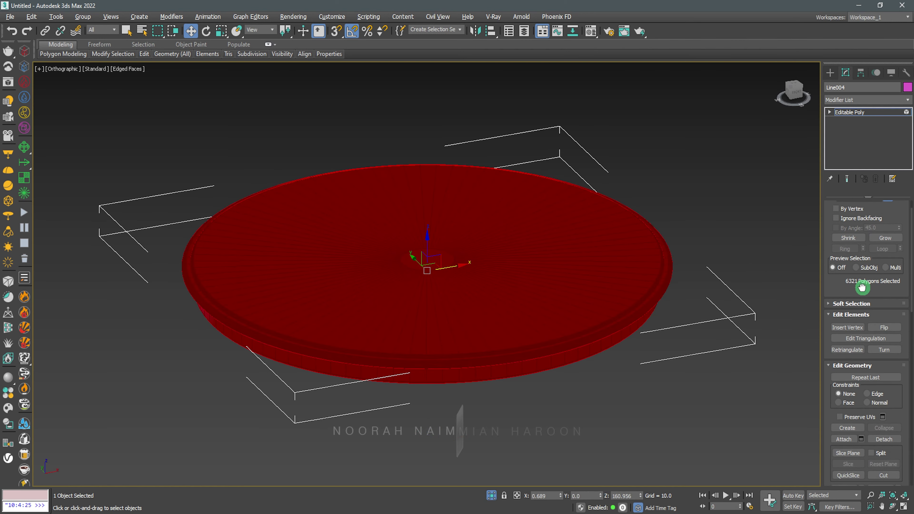
left_click(885, 327)
left_click(853, 112)
left_click(733, 255)
left_click(606, 281)
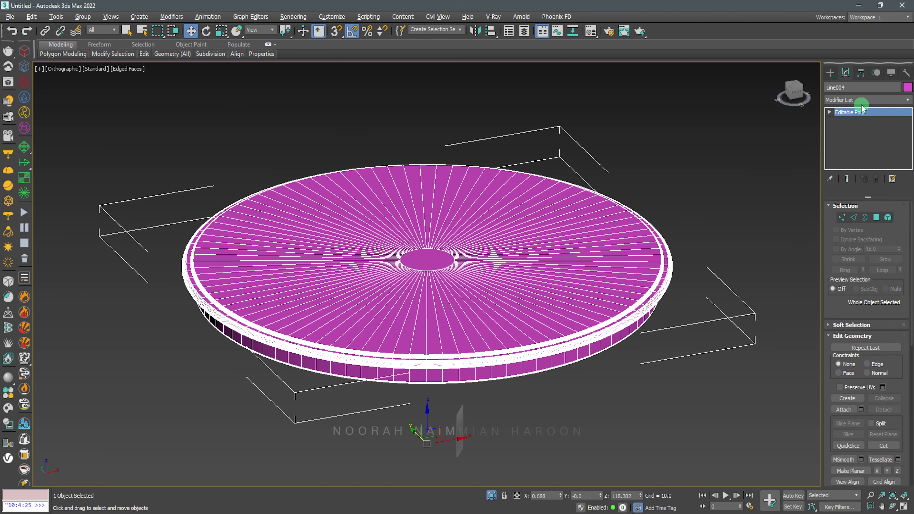
Step: Colour the tabletop disc grey and unhide all the table parts
left_click(908, 88)
left_click(752, 251)
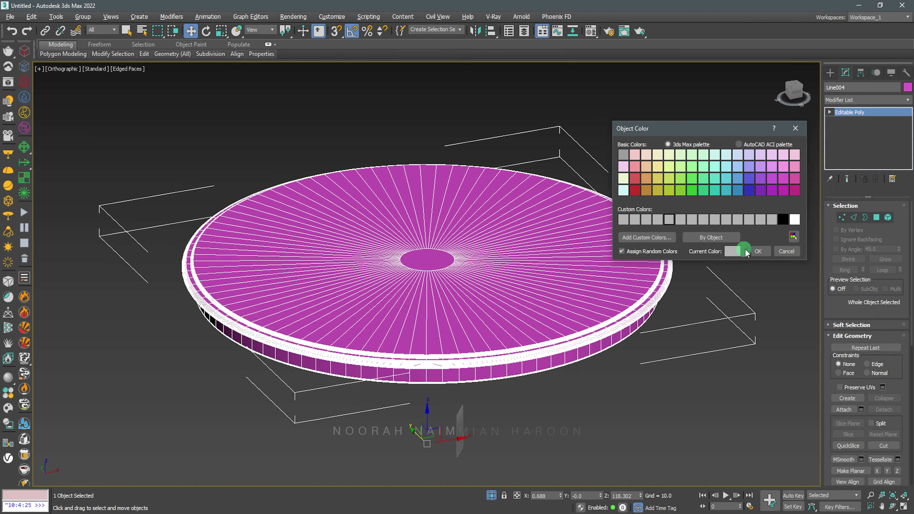
left_click(704, 293)
right_click(647, 239)
left_click(677, 192)
Step: Select the tabletop and view the table straight from the front
left_click(652, 292)
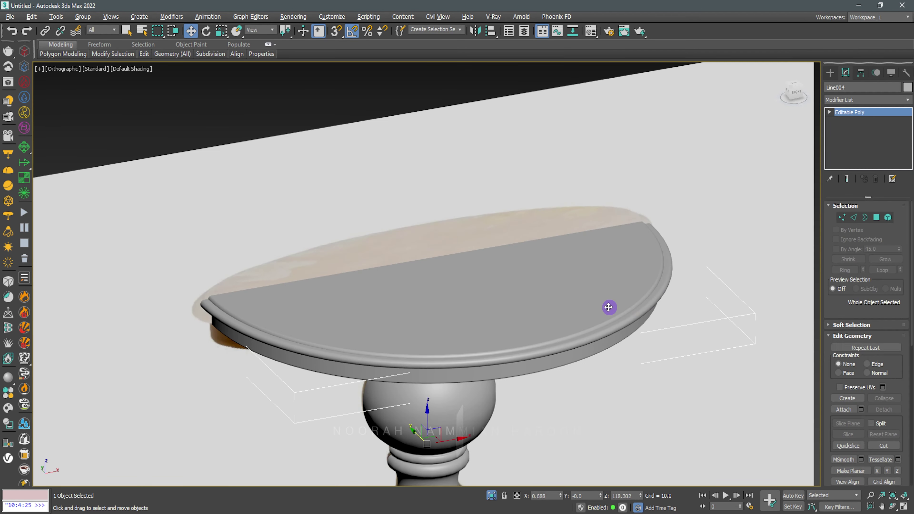
scroll(609, 306, "down", 5)
right_click(660, 263)
left_click(684, 227)
left_click(618, 302)
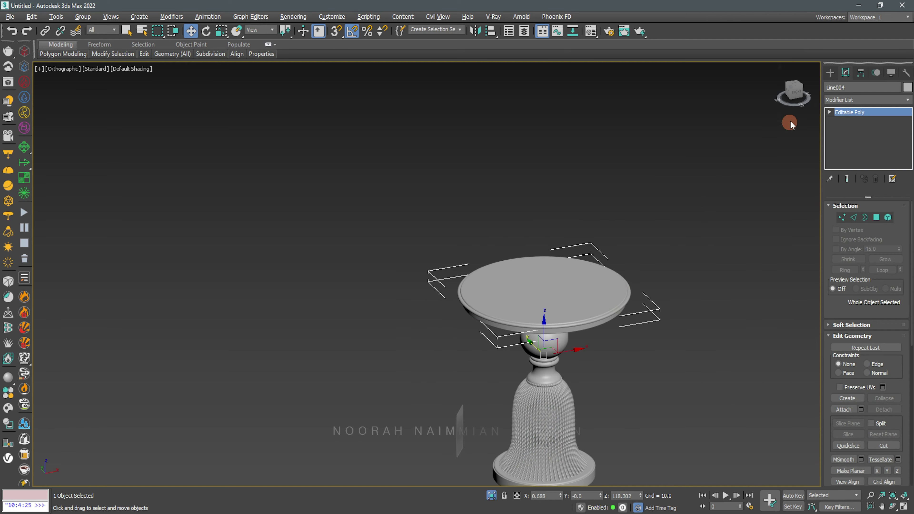
left_click(792, 90)
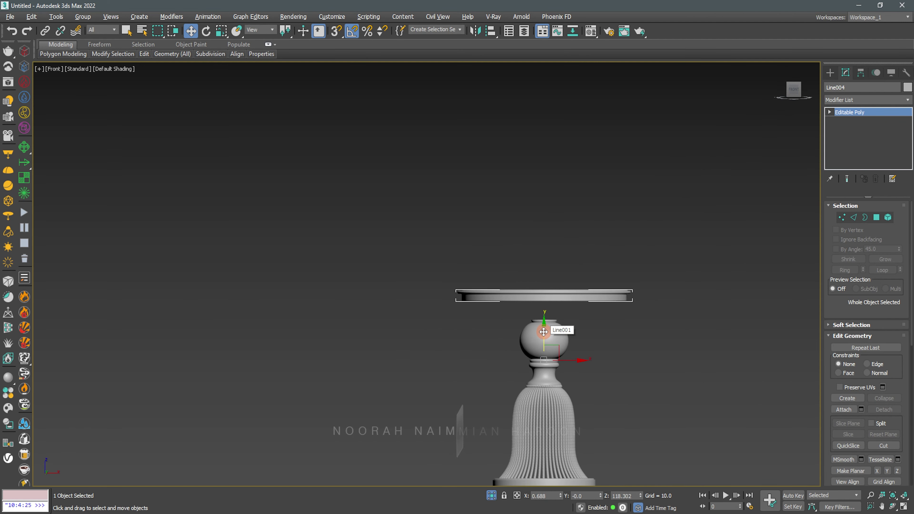
Step: Unhide all objects, then hide the white backdrop plane Plane001
right_click(544, 330)
left_click(614, 284)
right_click(640, 322)
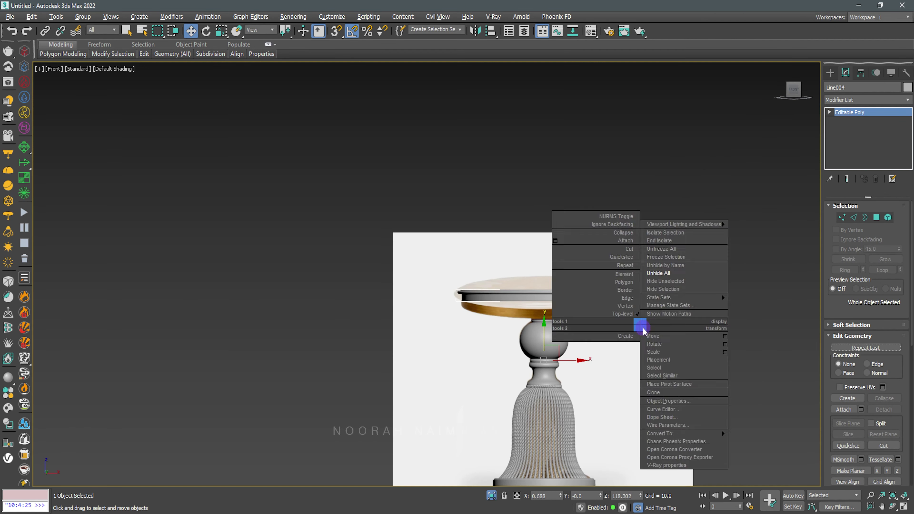
left_click(714, 272)
left_click(661, 262)
right_click(662, 262)
left_click(682, 230)
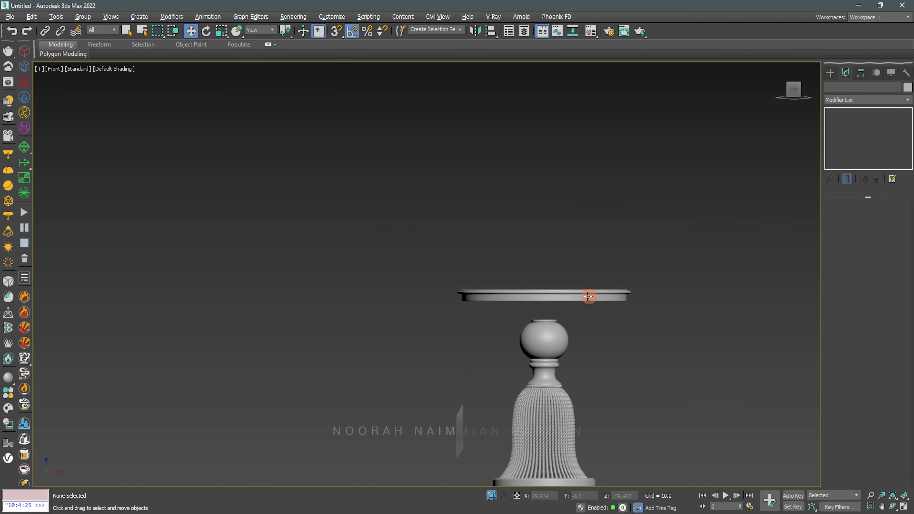
Step: Centre the tabletop's pivot on the object using Affect Pivot Only
left_click(588, 296)
scroll(554, 390, "up", 3)
scroll(554, 391, "up", 2)
left_click(861, 73)
left_click(867, 141)
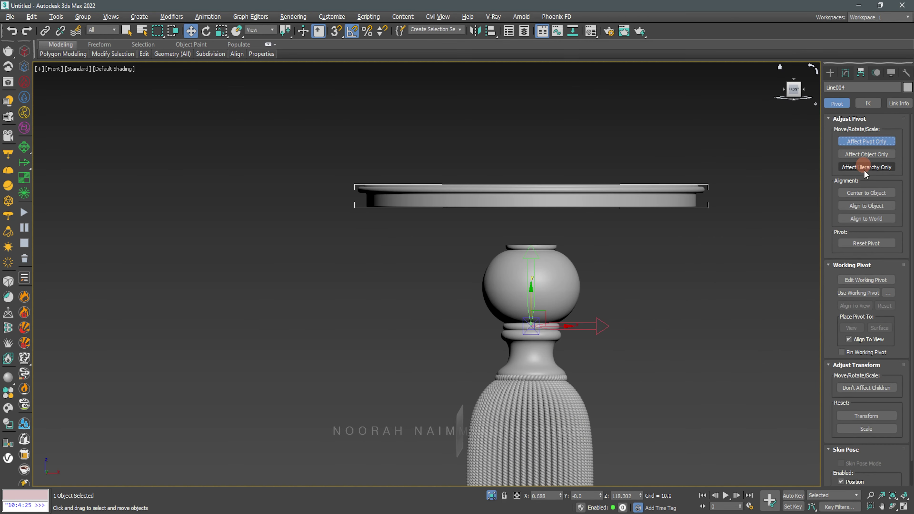
left_click(866, 193)
scroll(616, 243, "down", 3)
scroll(701, 194, "down", 1)
scroll(612, 171, "up", 2)
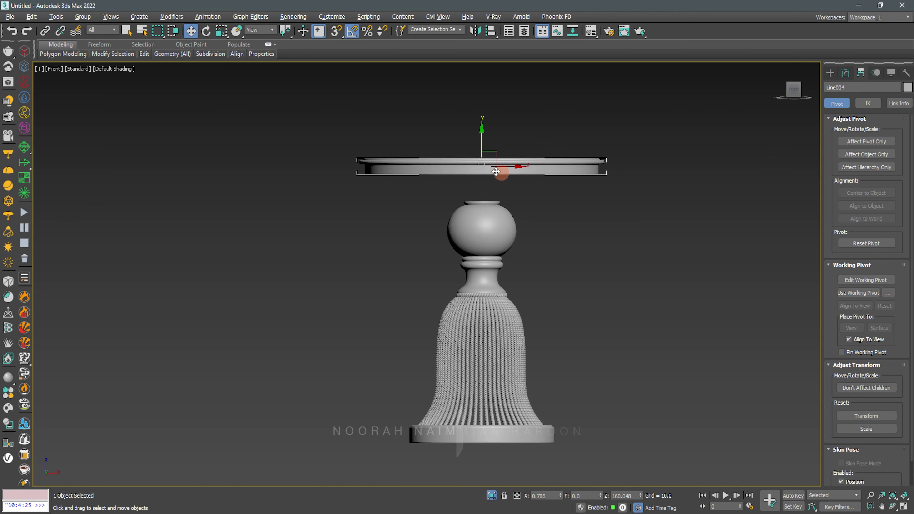
Step: Lower the tabletop Line004 down onto the ball at the column's top
left_click_drag(480, 141, 475, 166)
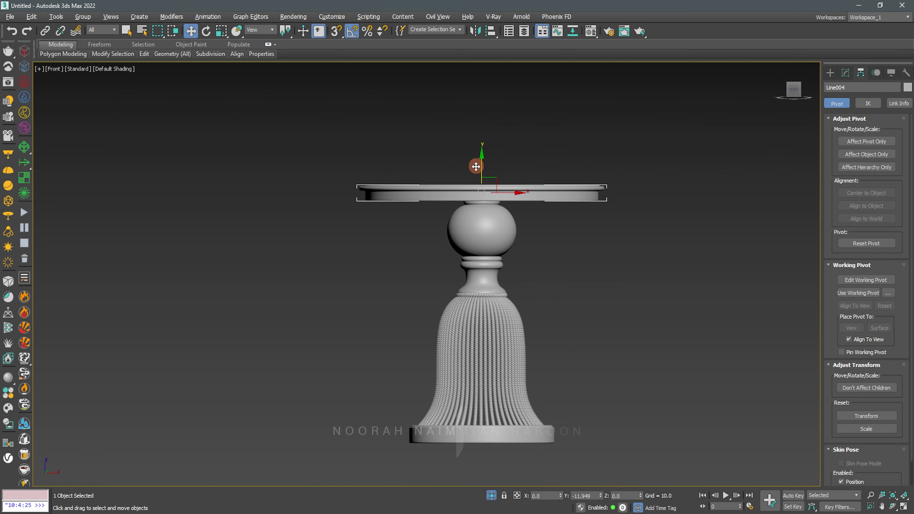
scroll(497, 185, "up", 3)
scroll(427, 143, "up", 5)
scroll(619, 222, "down", 4)
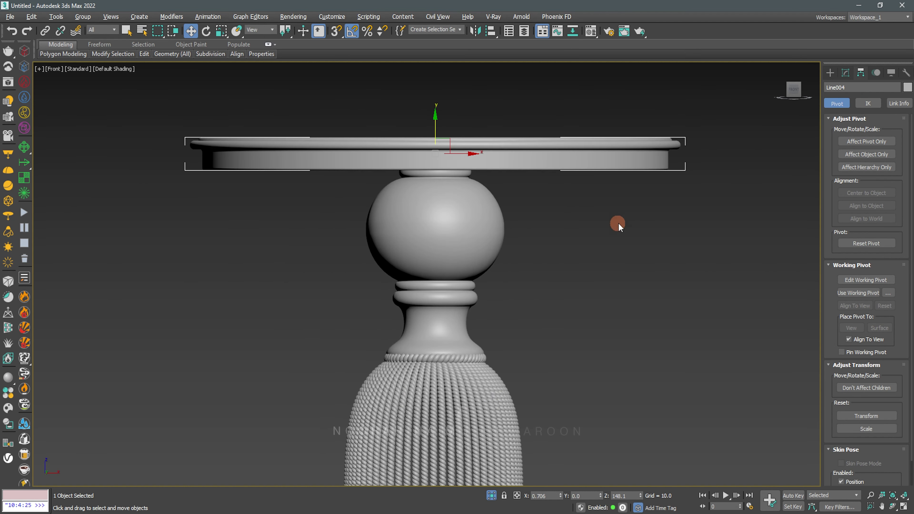
Step: In wireframe, select all tabletop vertices and raise them slightly
key("F3")
left_click(845, 73)
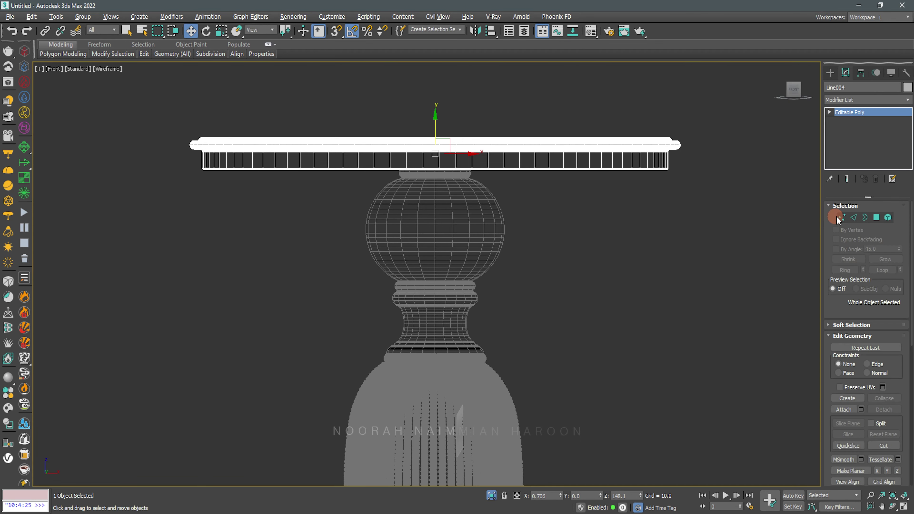
left_click(842, 217)
scroll(729, 137, "down", 2)
left_click_drag(313, 162, 313, 163)
middle_click_drag(536, 130, 509, 181)
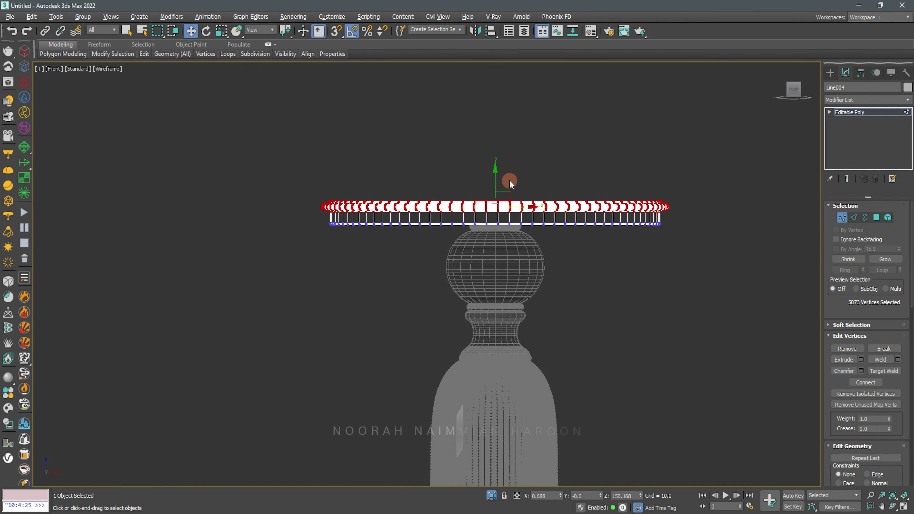
left_click_drag(497, 177, 497, 169)
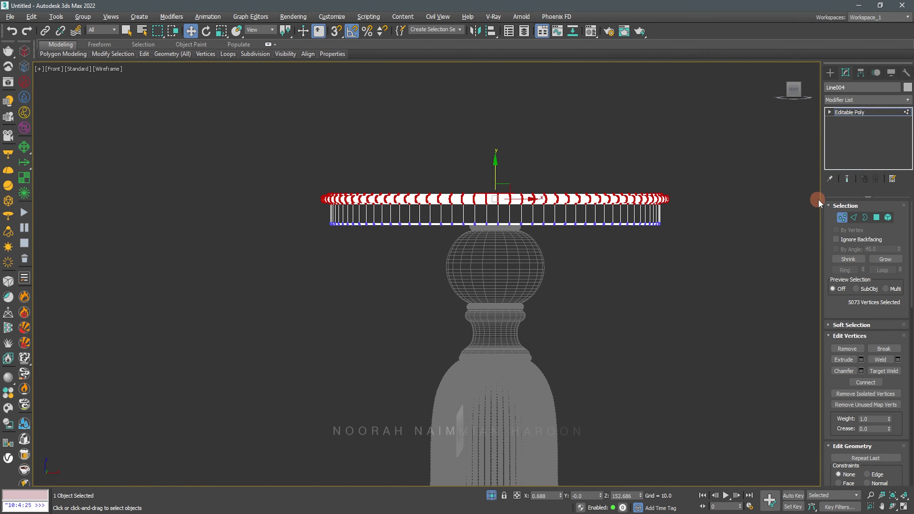
left_click(842, 217)
Step: Deselect the tabletop, return to shaded display, and orbit to an angled view
left_click(681, 265)
key("F3")
scroll(611, 252, "down", 3)
left_click(592, 235)
mouse_move(592, 235)
middle_mouse_down("alt")
mouse_move(619, 278)
mouse_move(515, 256)
middle_mouse_up("alt")
left_click(588, 275)
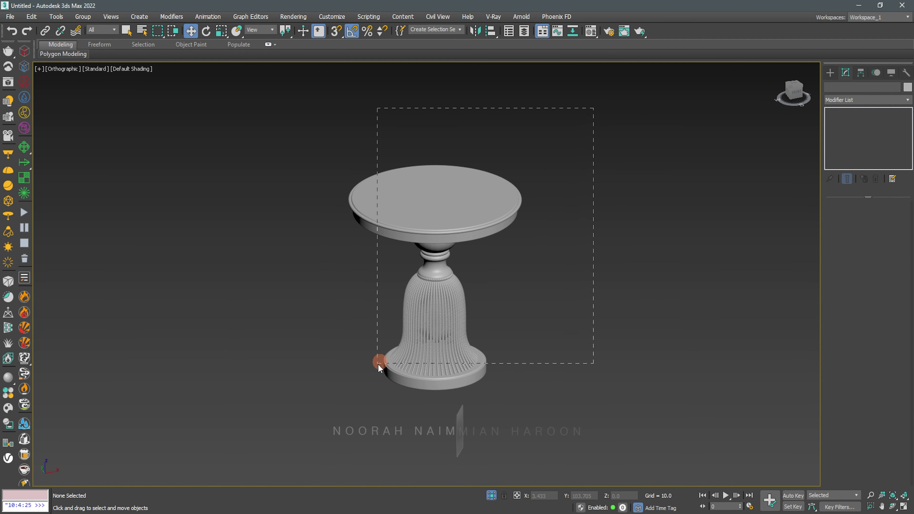
Step: Give the tassel strands a grey object colour and convert them to Editable Poly
left_click_drag(378, 363, 393, 382)
left_click(907, 87)
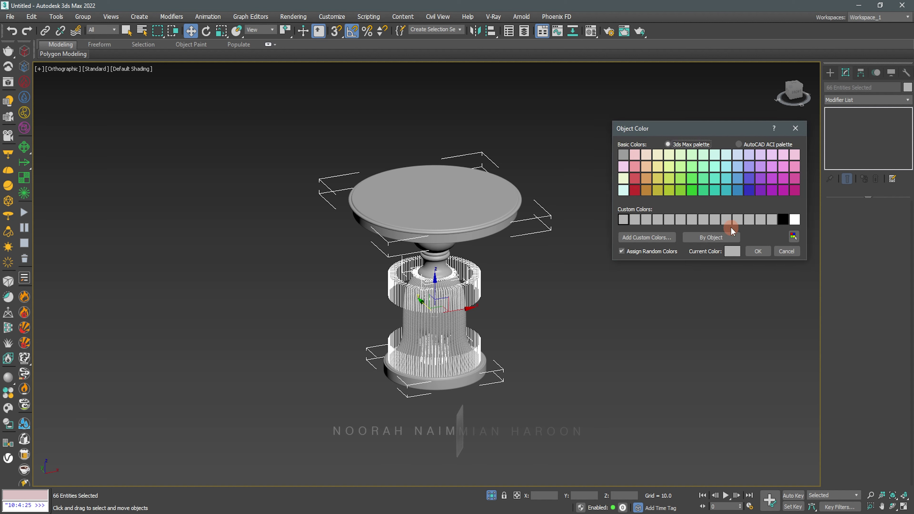
left_click(759, 258)
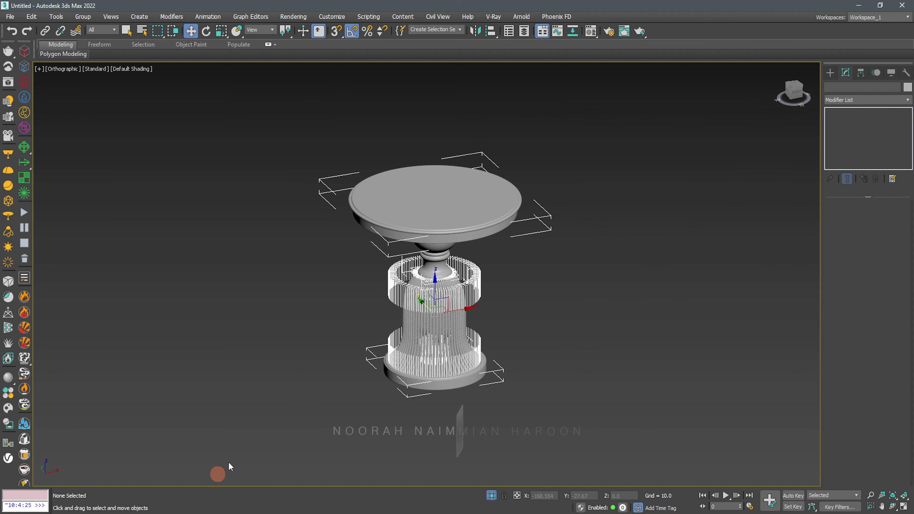
right_click(473, 365)
left_click(525, 367)
left_click(606, 346)
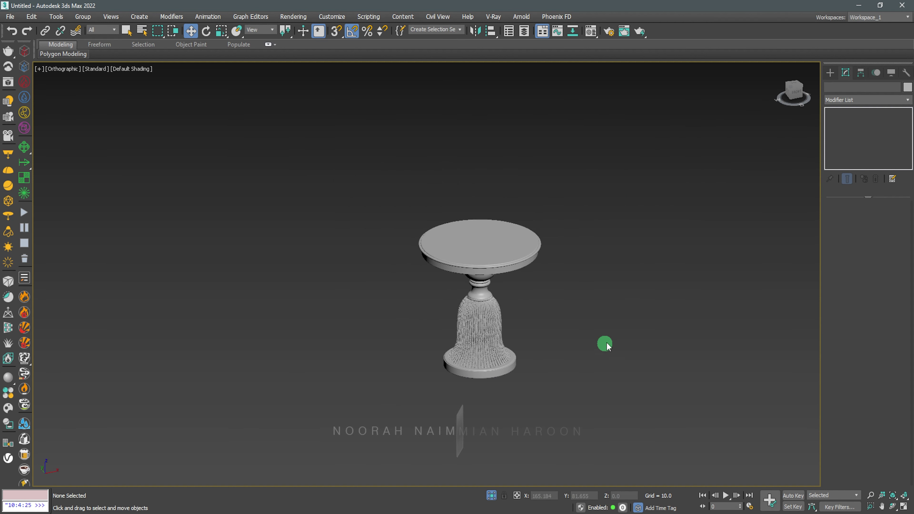
Step: Orbit around the finished table, viewing it from below and from the front
left_click(486, 327)
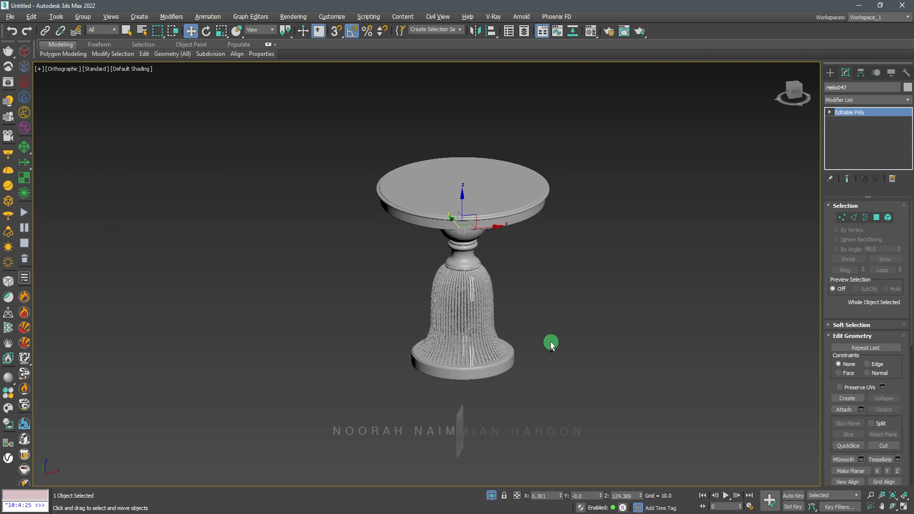
mouse_move(551, 344)
middle_mouse_down("alt")
mouse_move(510, 317)
mouse_move(434, 314)
mouse_move(412, 347)
mouse_move(533, 338)
middle_mouse_up("alt")
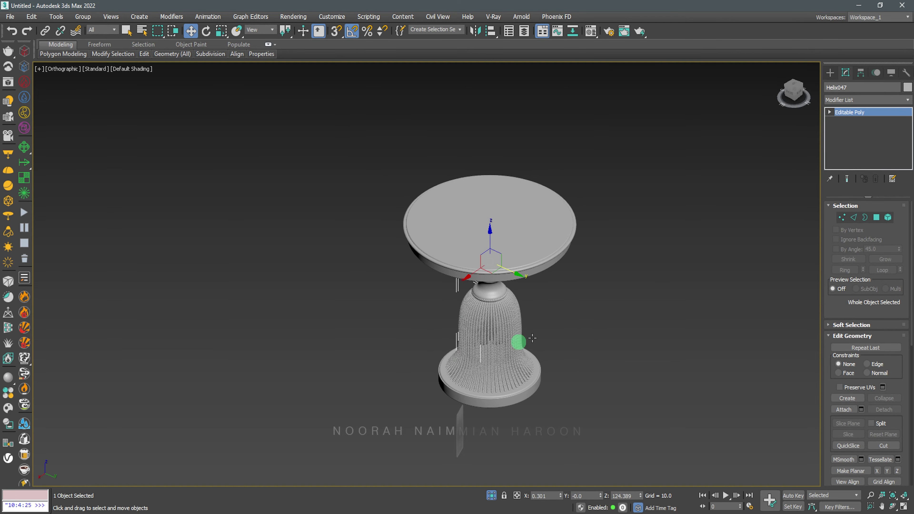
left_click(606, 322)
mouse_move(634, 320)
middle_mouse_down("alt")
mouse_move(614, 283)
mouse_move(598, 312)
middle_mouse_up("alt")
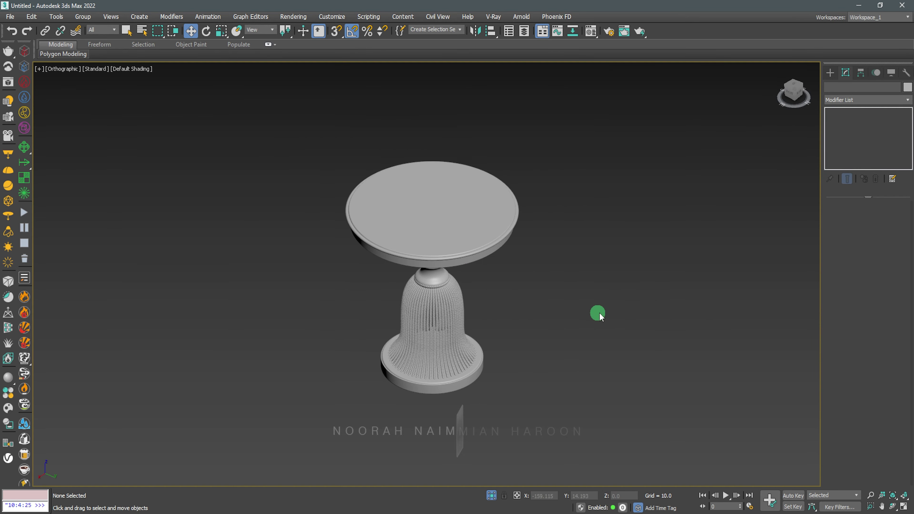
scroll(605, 313, "down", 2)
key("f")
scroll(646, 274, "down", 3)
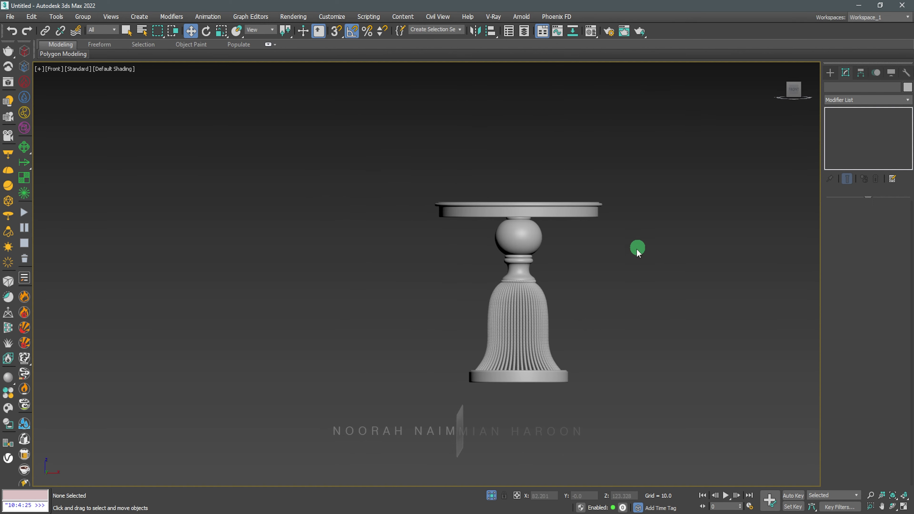
scroll(627, 273, "down", 2)
Step: Orbit to an angled view from above and toggle Edged Faces display with F4
mouse_move(612, 300)
middle_mouse_down()
mouse_move(516, 300)
mouse_move(535, 323)
mouse_move(514, 332)
middle_mouse_up()
scroll(522, 286, "up", 1)
scroll(526, 280, "up", 2)
scroll(566, 305, "up", 3)
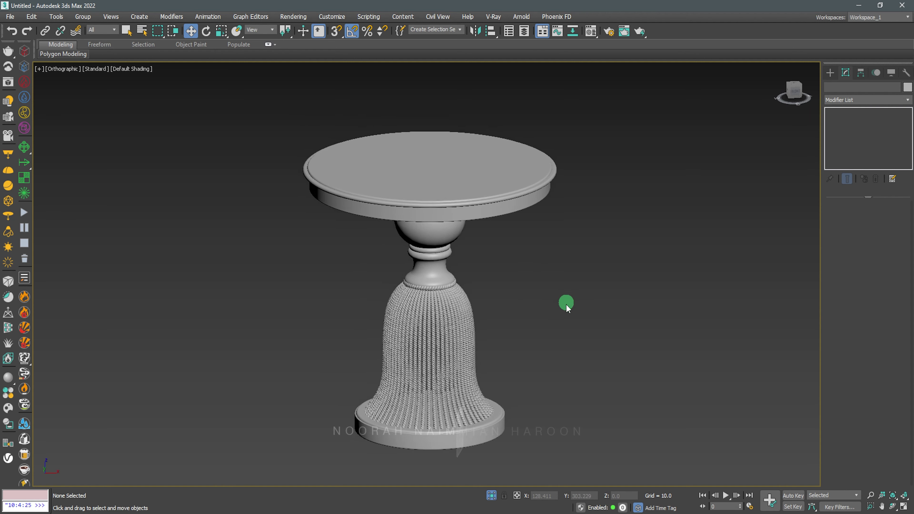
scroll(545, 326, "up", 1)
key("F4")
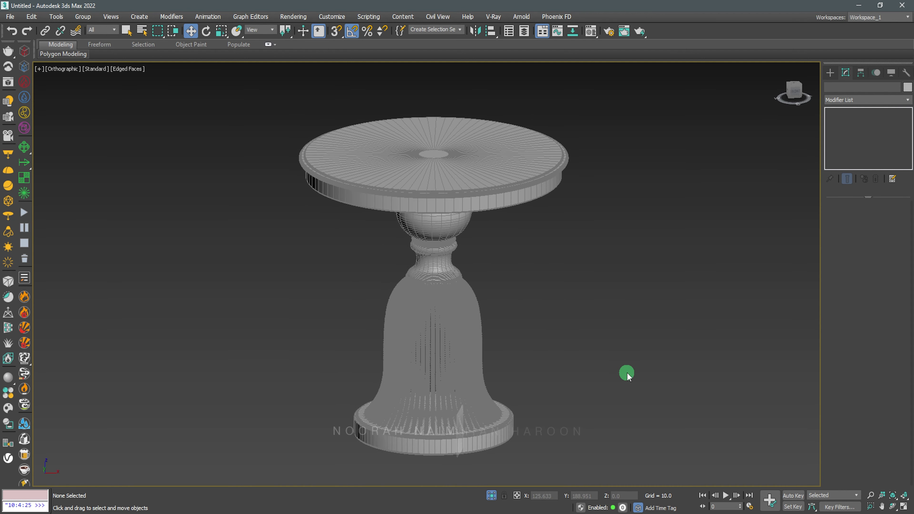
key("F4")
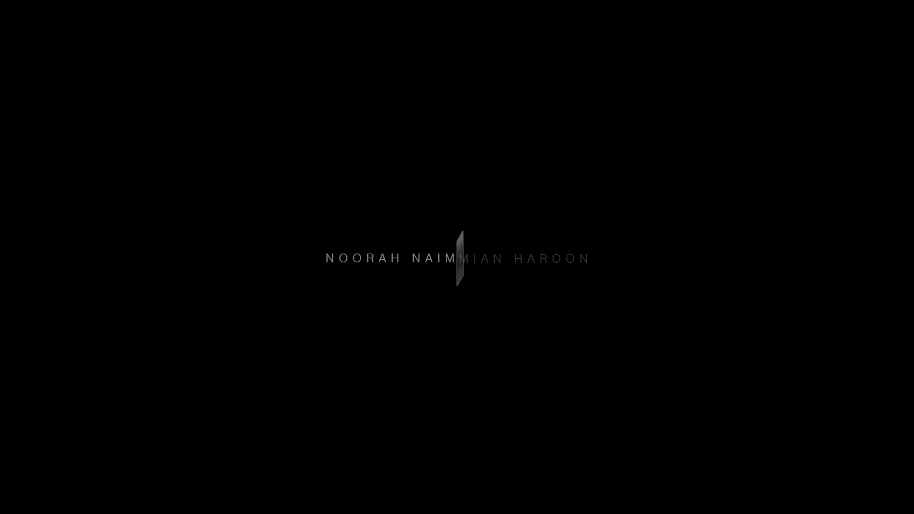